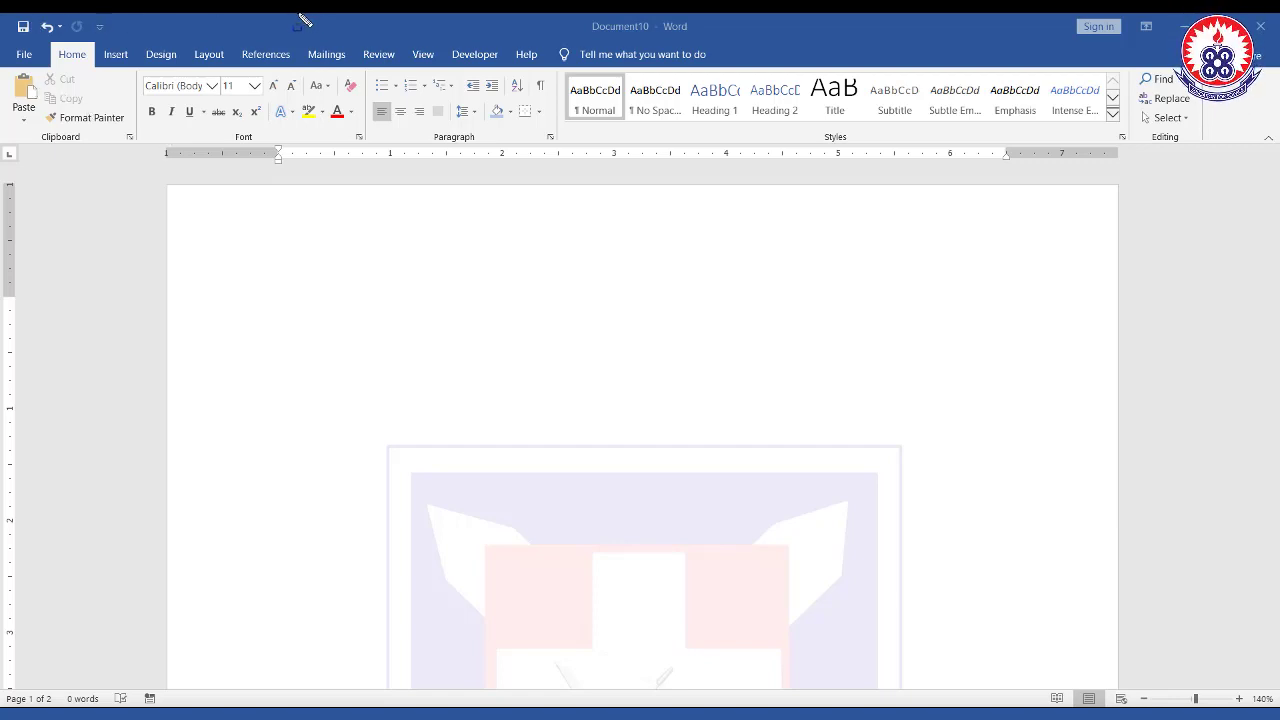
# Preview the Customize Quick Access Toolbar menu and close it without changes.
pyautogui.moveTo(540, 38); pyautogui.dragTo(1000, 44)
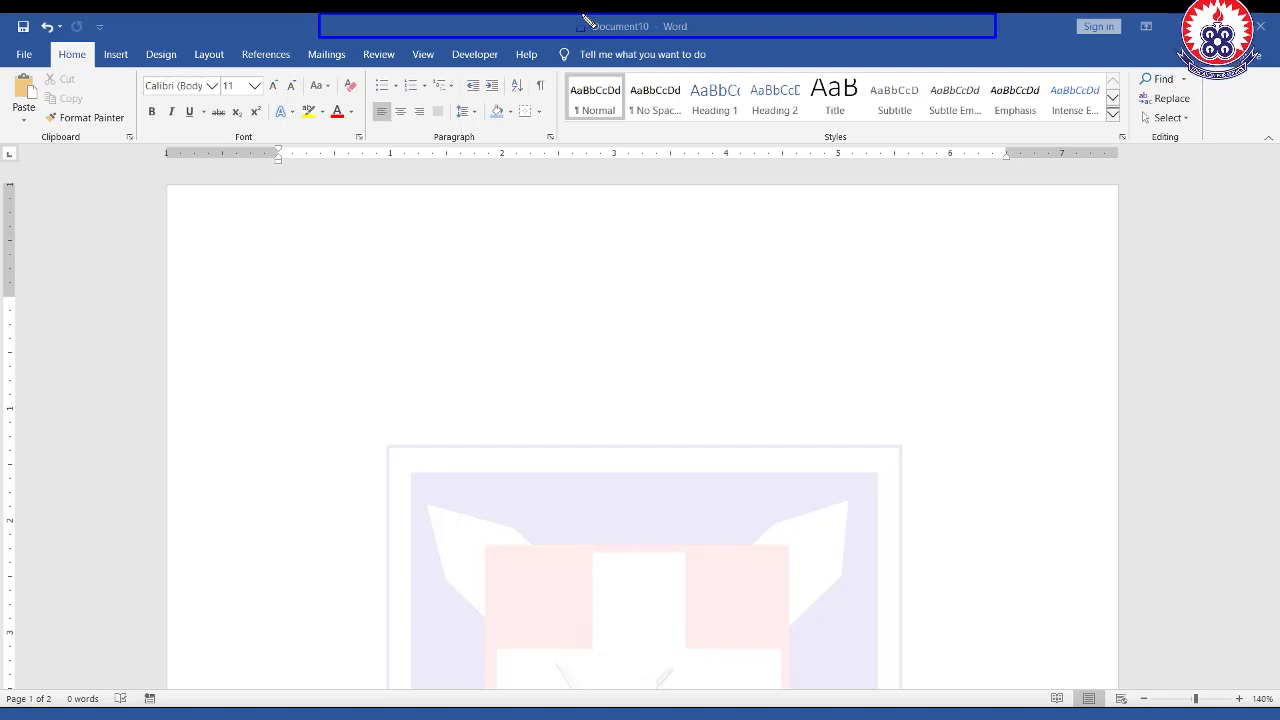
pyautogui.moveTo(582, 17)
pyautogui.mouseDown()
pyautogui.moveTo(663, 49)
pyautogui.moveTo(657, 38)
pyautogui.mouseUp()
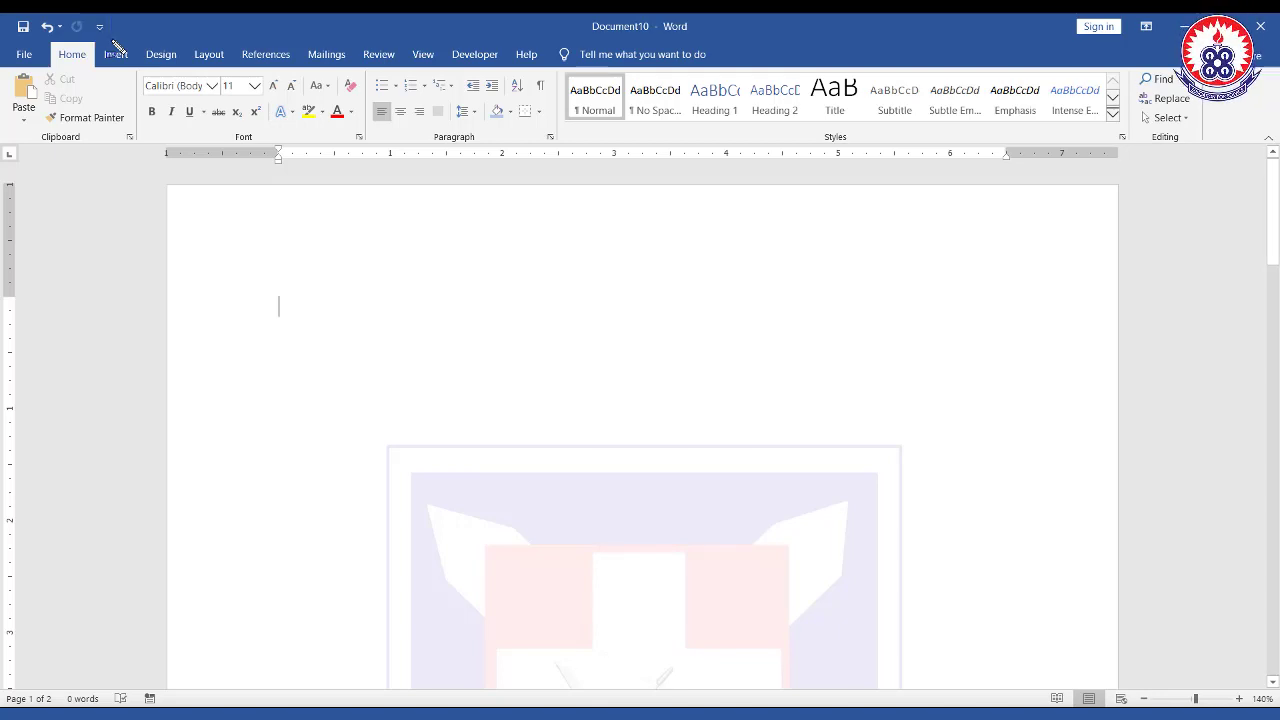
pyautogui.click(100, 29)
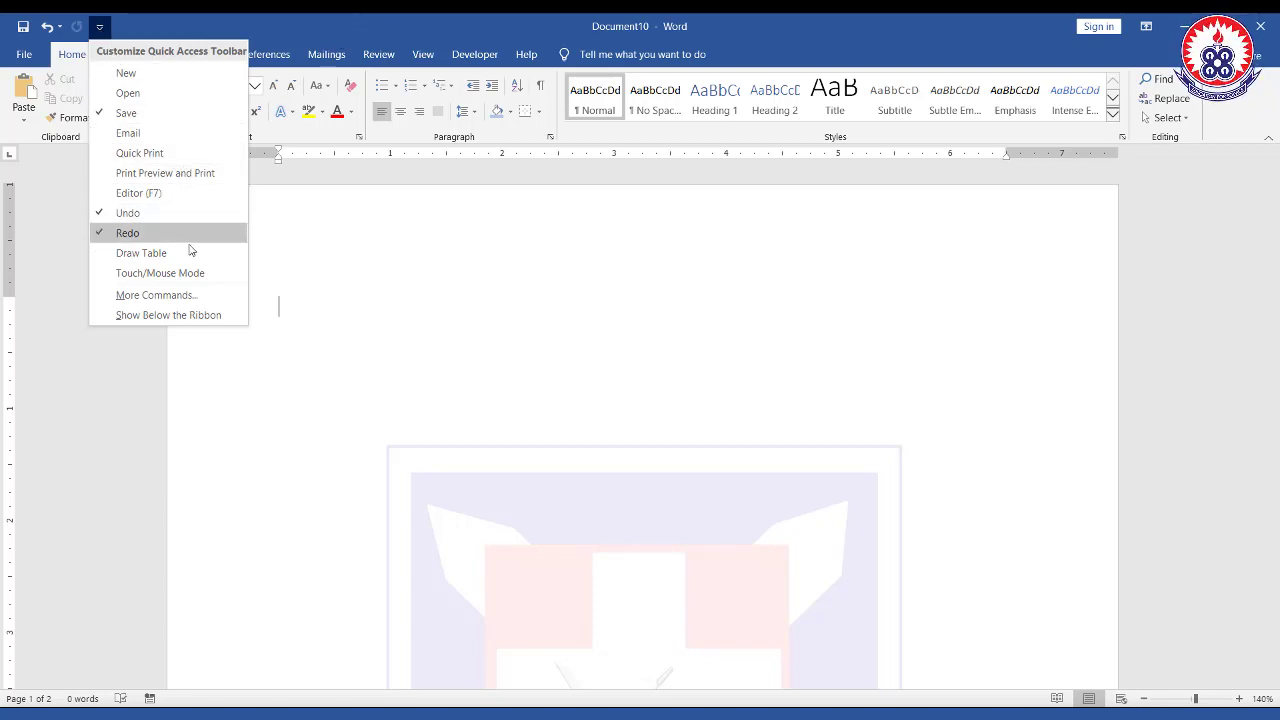
pyautogui.click(367, 34)
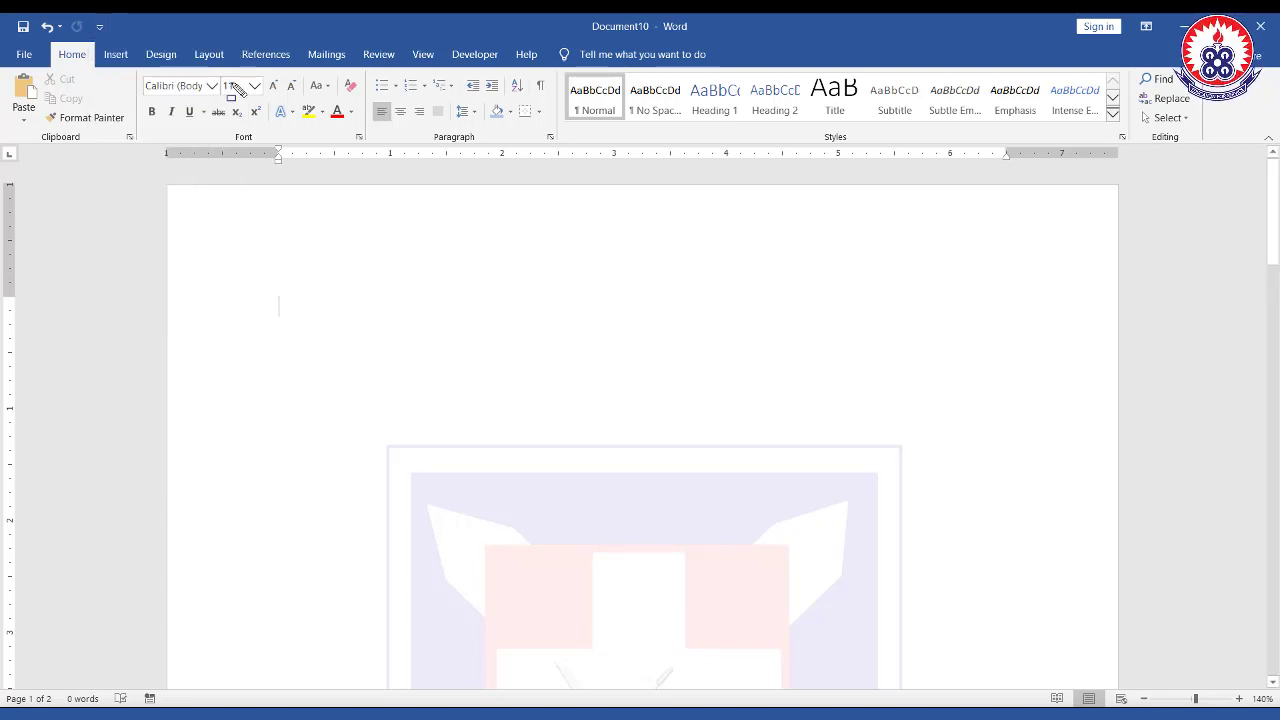
# Show the Insert tab commands for pages, tables, pictures, headers and footers.
pyautogui.moveTo(6, 69)
pyautogui.mouseDown()
pyautogui.moveTo(614, 120)
pyautogui.moveTo(567, 148)
pyautogui.mouseUp()
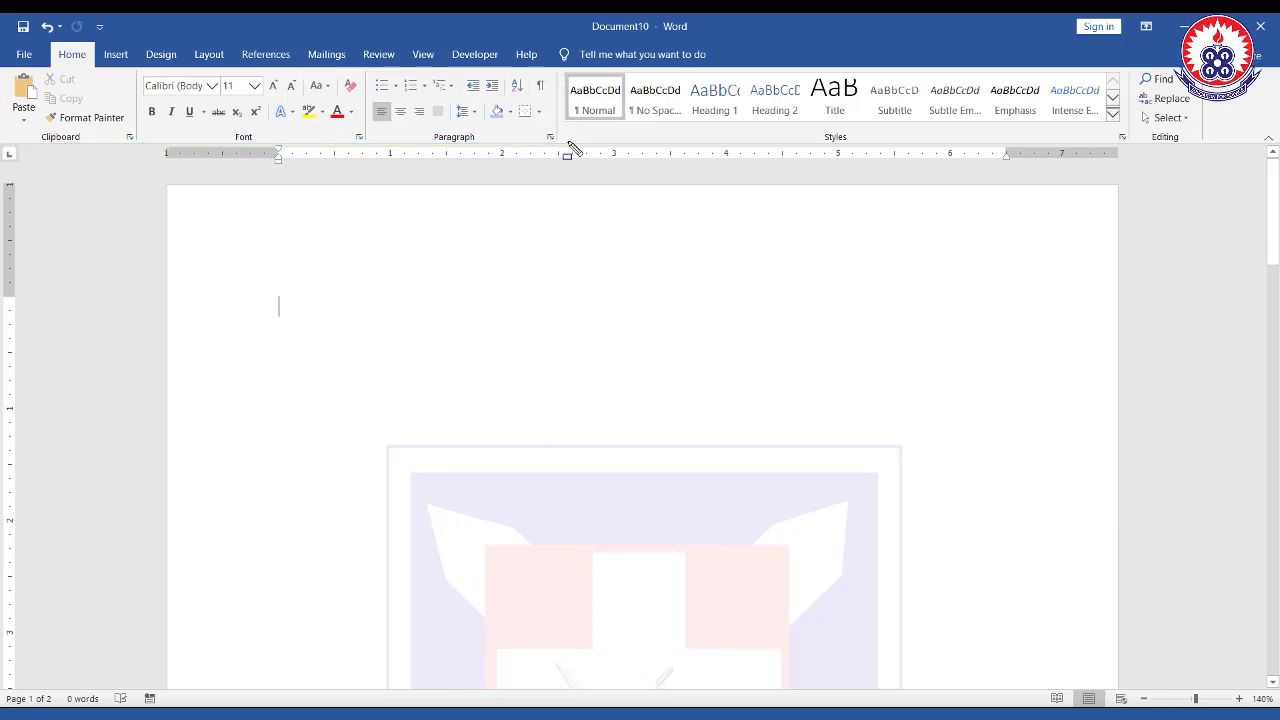
pyautogui.click(115, 54)
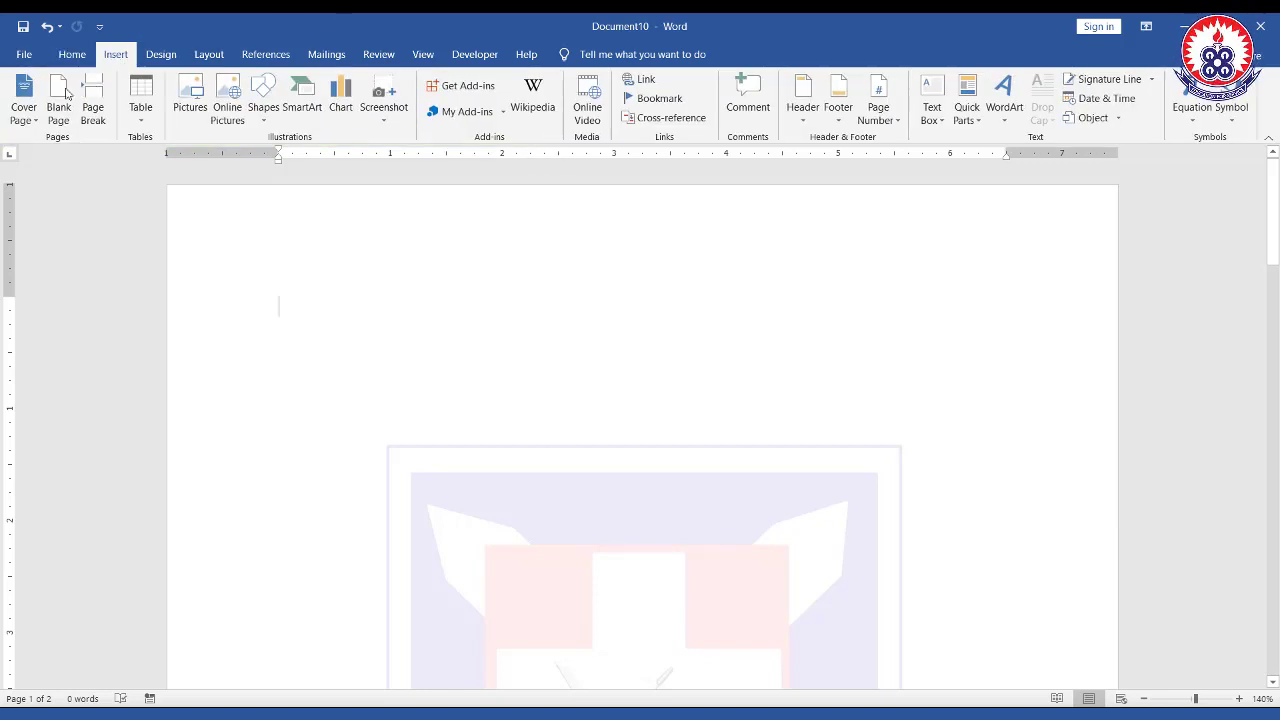
pyautogui.moveTo(6, 71)
pyautogui.mouseDown()
pyautogui.moveTo(371, 134)
pyautogui.moveTo(897, 144)
pyautogui.mouseUp()
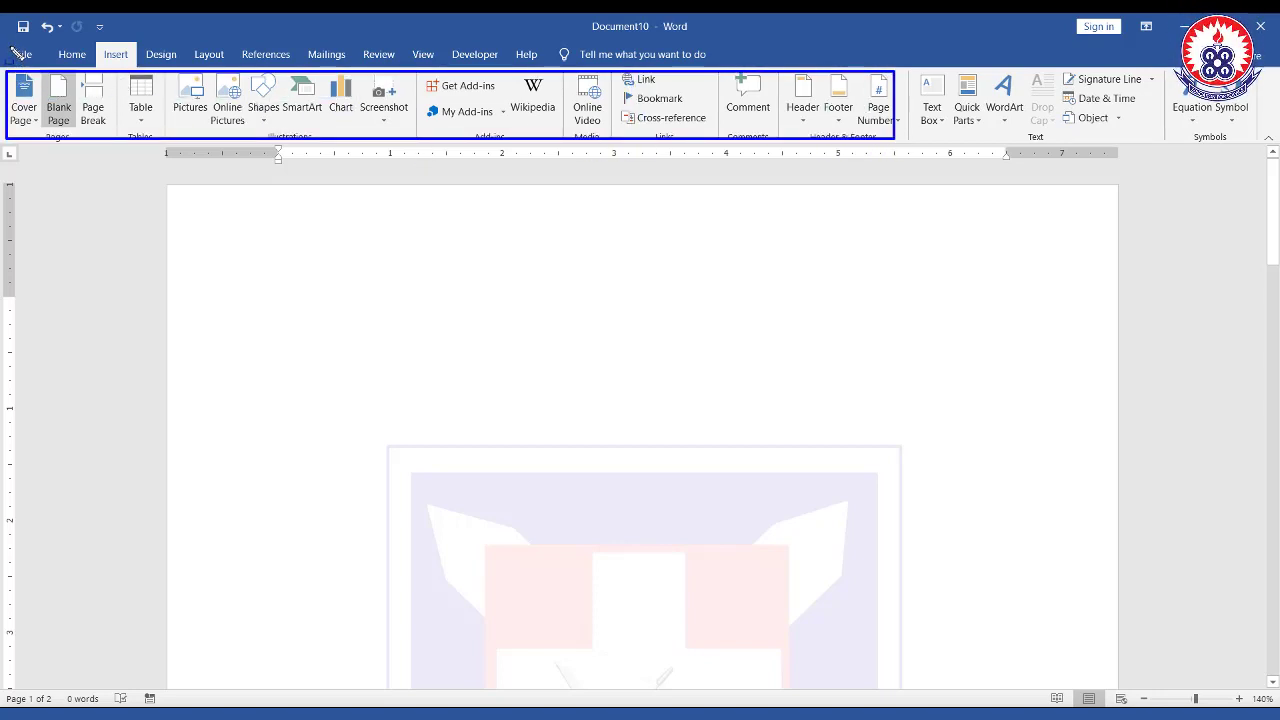
pyautogui.moveTo(9, 45)
pyautogui.mouseDown()
pyautogui.moveTo(734, 72)
pyautogui.moveTo(549, 72)
pyautogui.mouseUp()
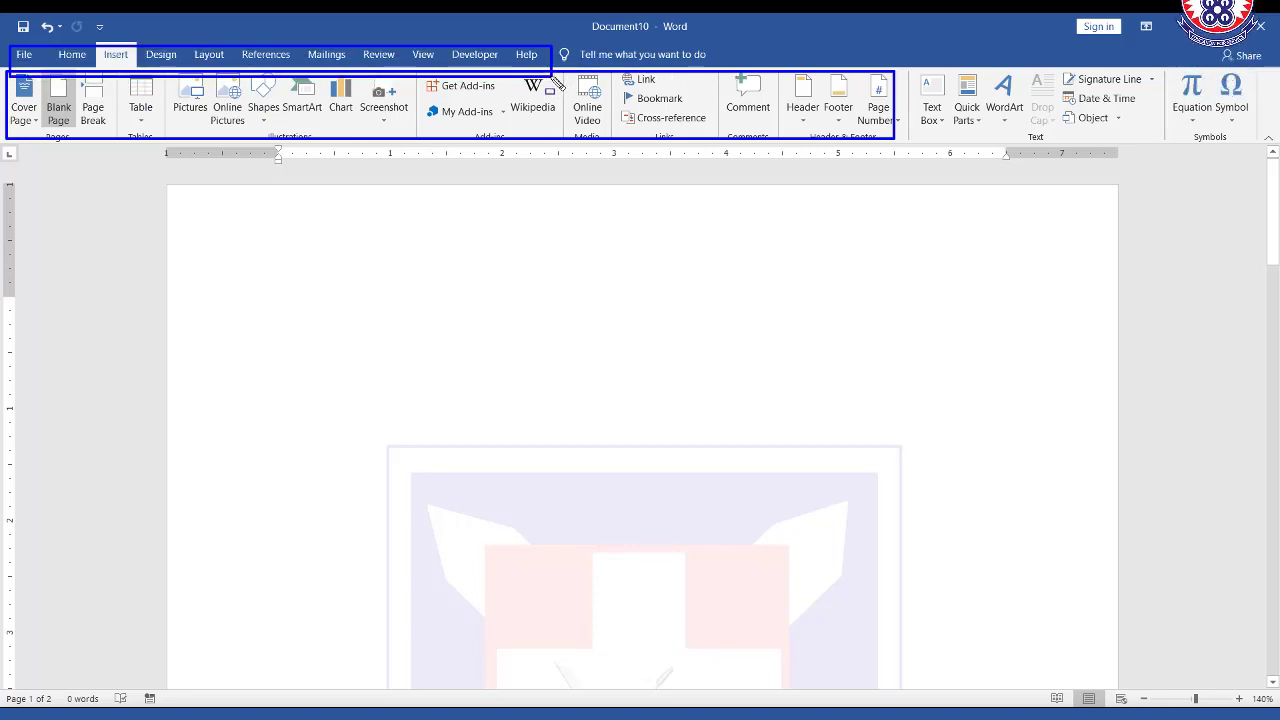
pyautogui.press('Escape')
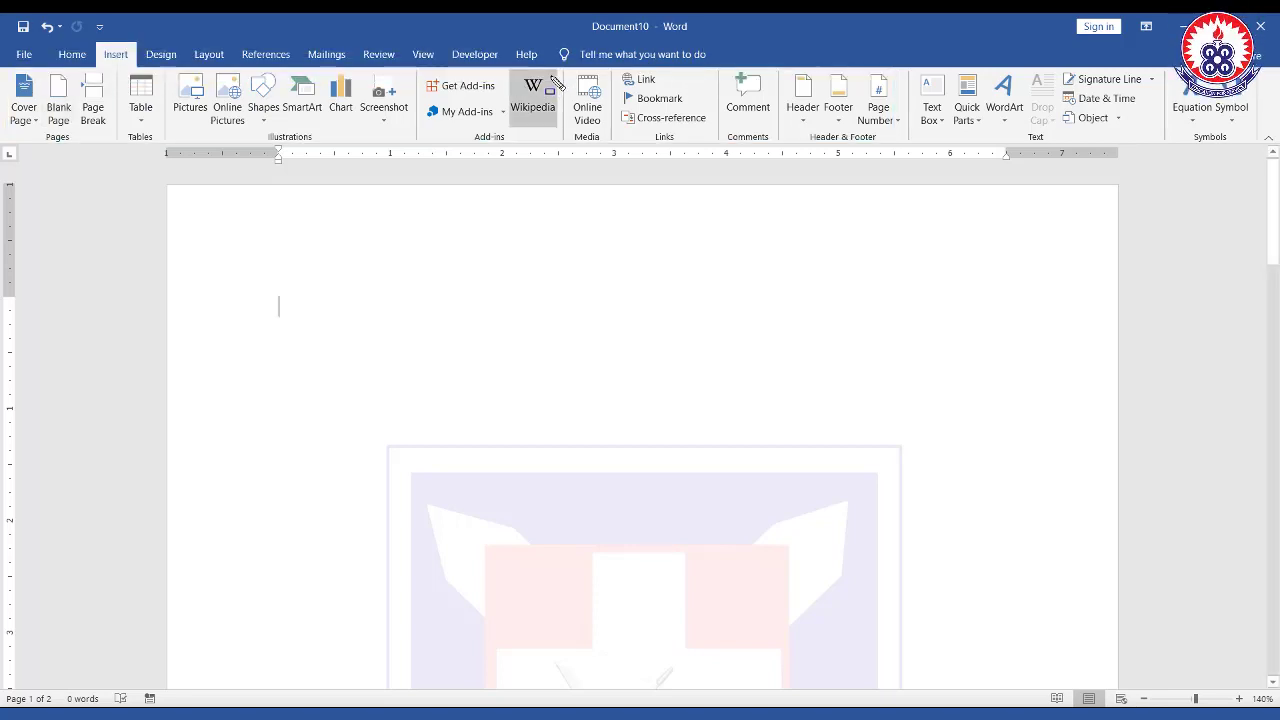
# Browse the Quick Access customization list and the File page, then return to Document10.
pyautogui.click(100, 30)
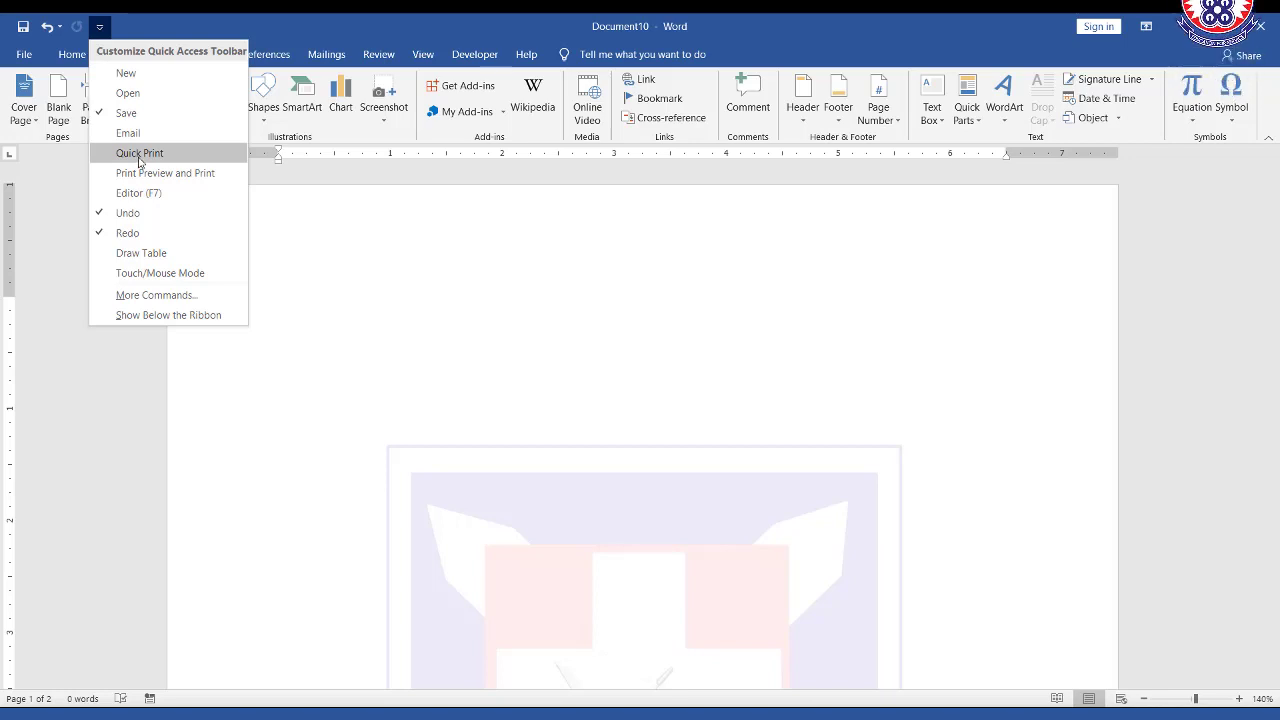
pyautogui.moveTo(140, 153); pyautogui.dragTo(246, 171)
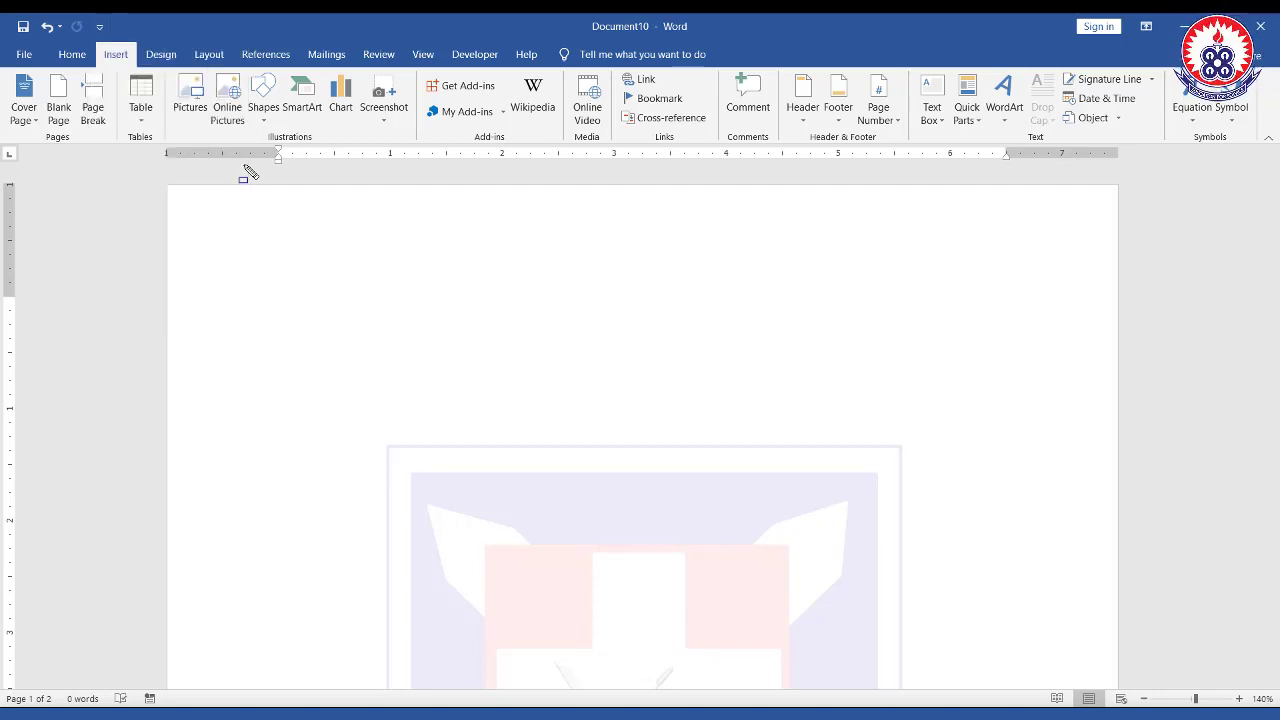
pyautogui.click(24, 54)
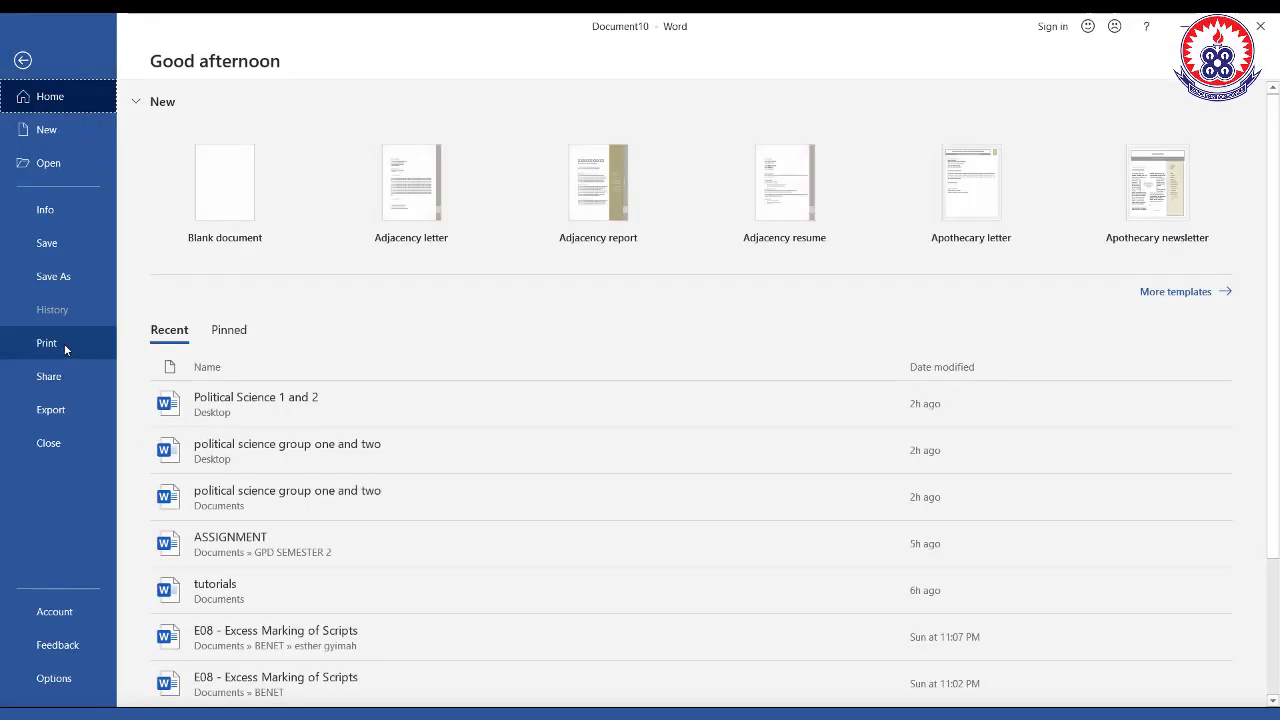
pyautogui.click(22, 62)
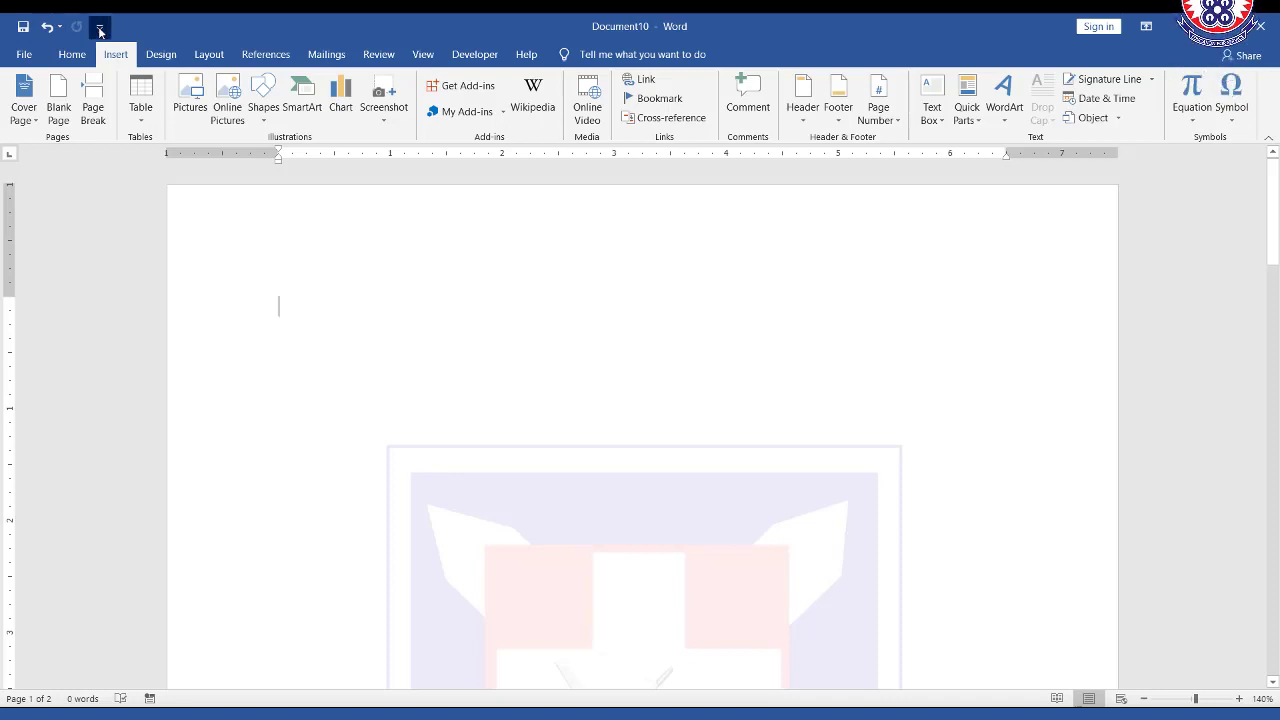
# Tick Quick Print in the Customize Quick Access Toolbar list.
pyautogui.click(99, 28)
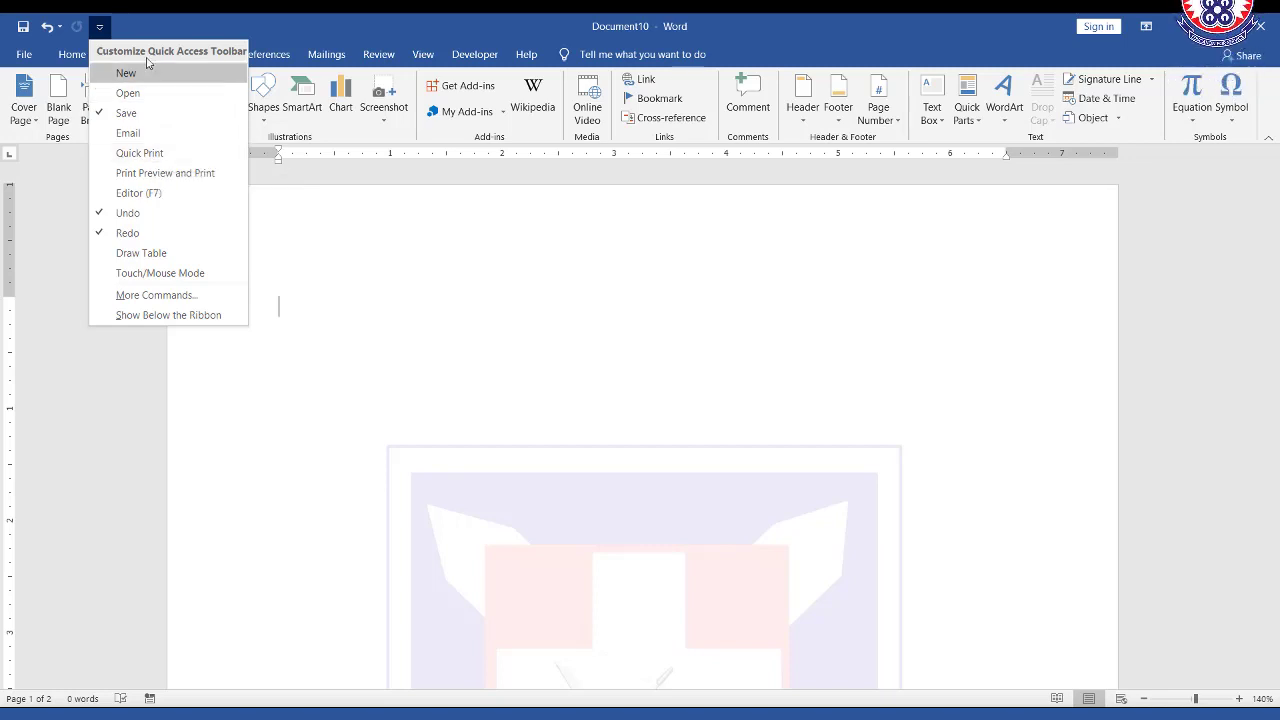
pyautogui.moveTo(116, 14)
pyautogui.mouseDown()
pyautogui.moveTo(124, 32)
pyautogui.moveTo(316, 38)
pyautogui.mouseUp()
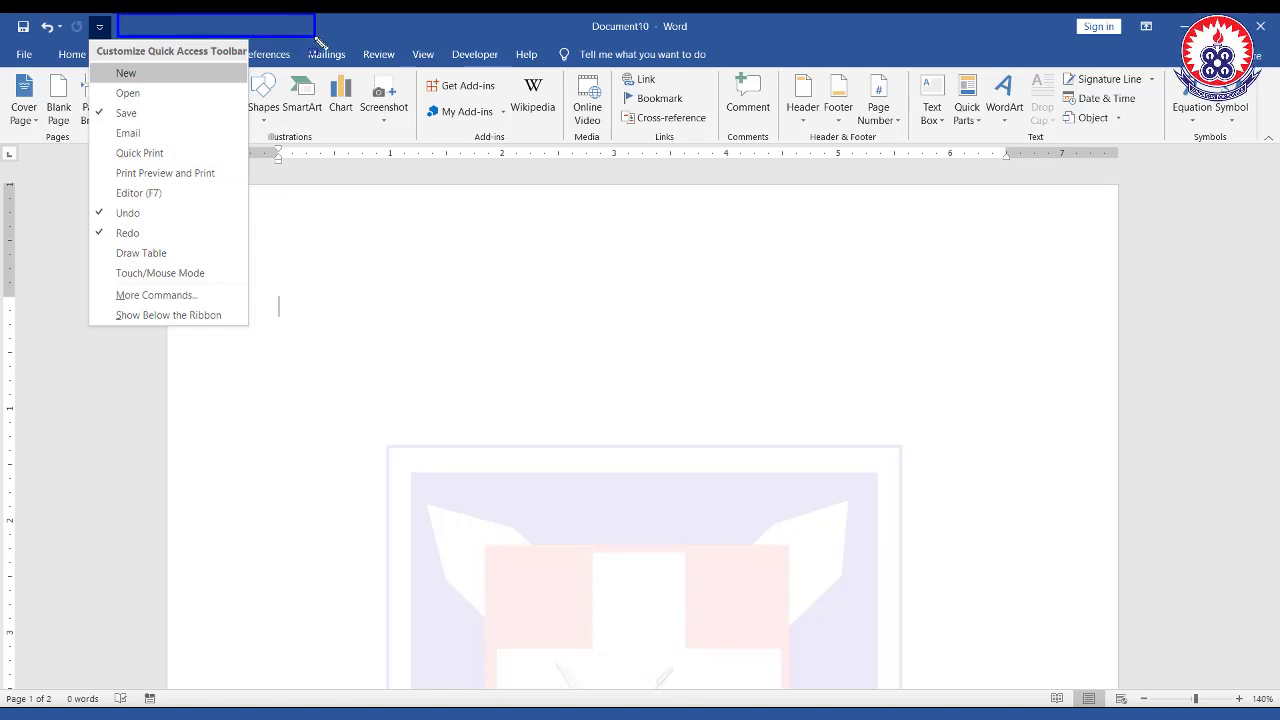
pyautogui.press('Escape')
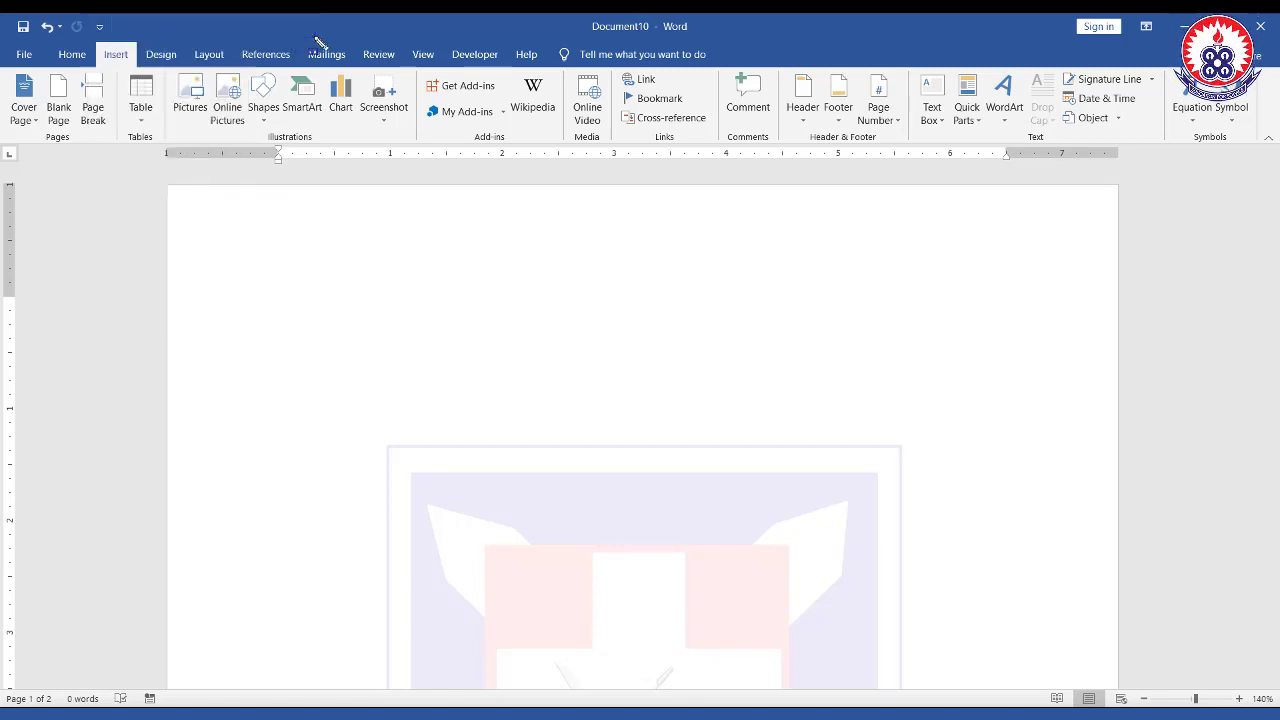
pyautogui.click(100, 27)
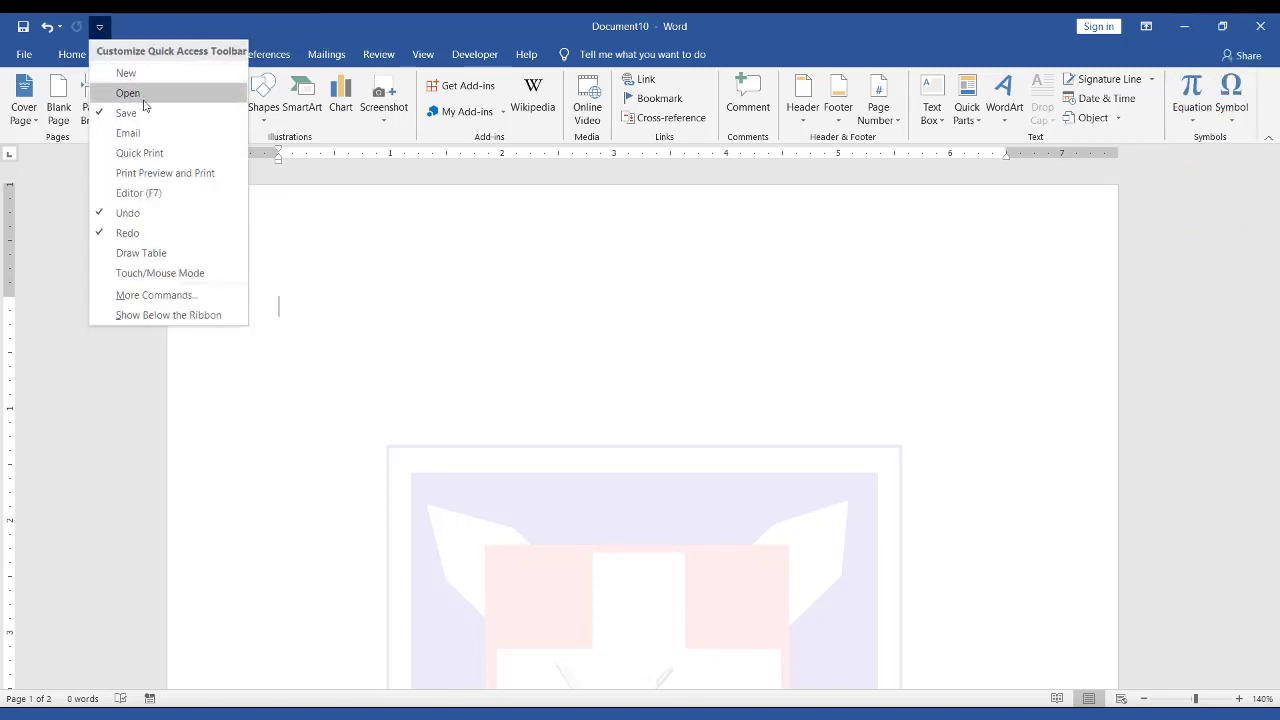
pyautogui.click(140, 153)
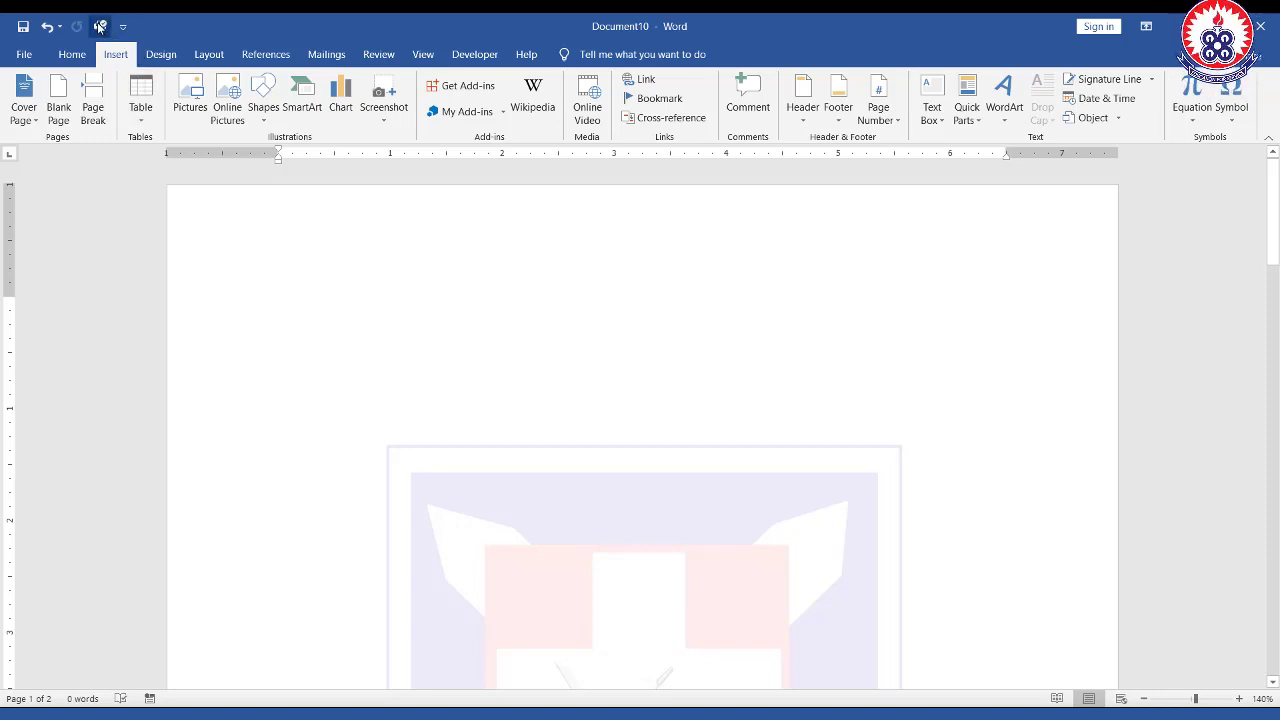
# Print Document10 immediately with the Quick Print button.
pyautogui.click(99, 26)
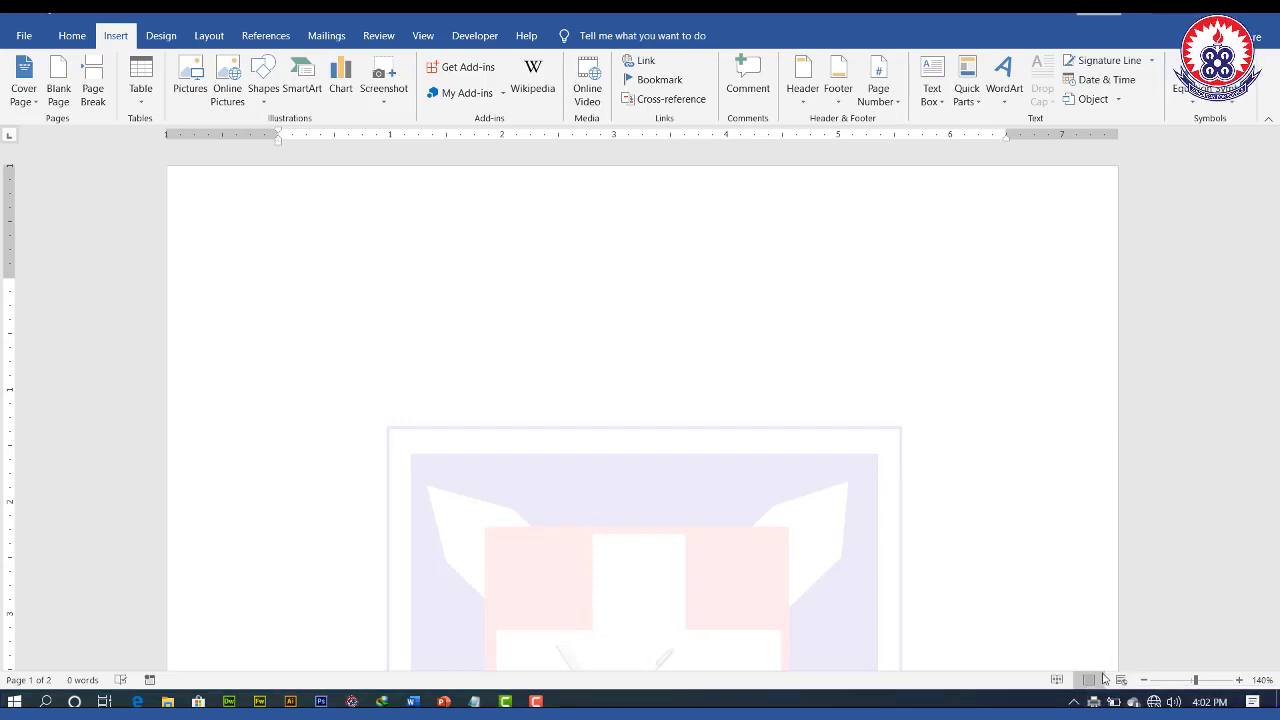
# Open the printer queue from the system tray and select the Document10 job.
pyautogui.click(1093, 700)
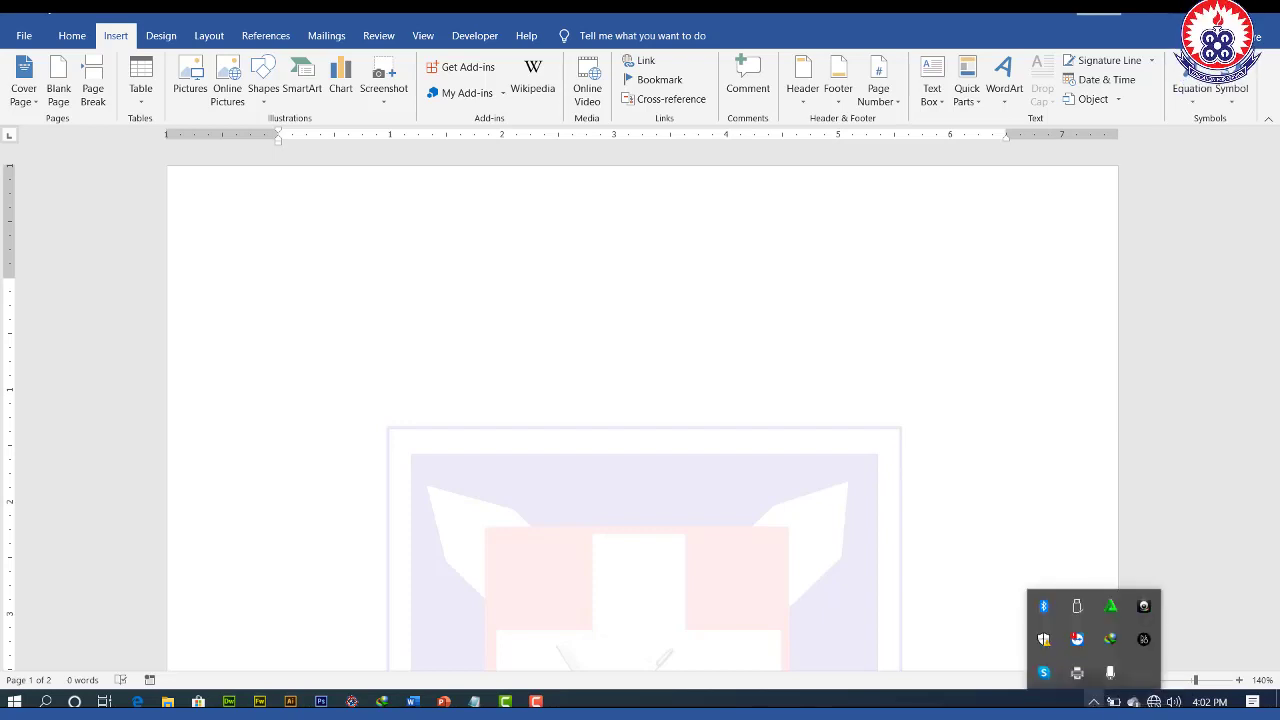
pyautogui.doubleClick(1078, 674)
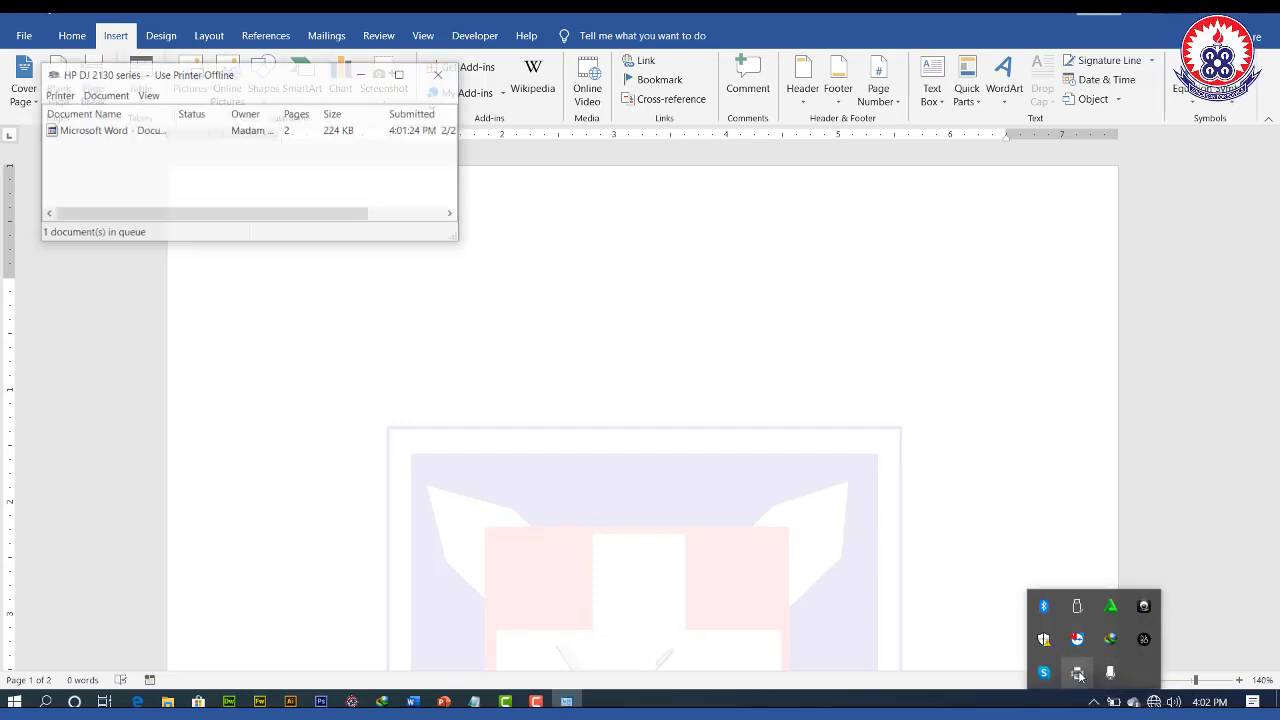
pyautogui.click(147, 135)
pyautogui.moveTo(459, 240); pyautogui.dragTo(666, 279)
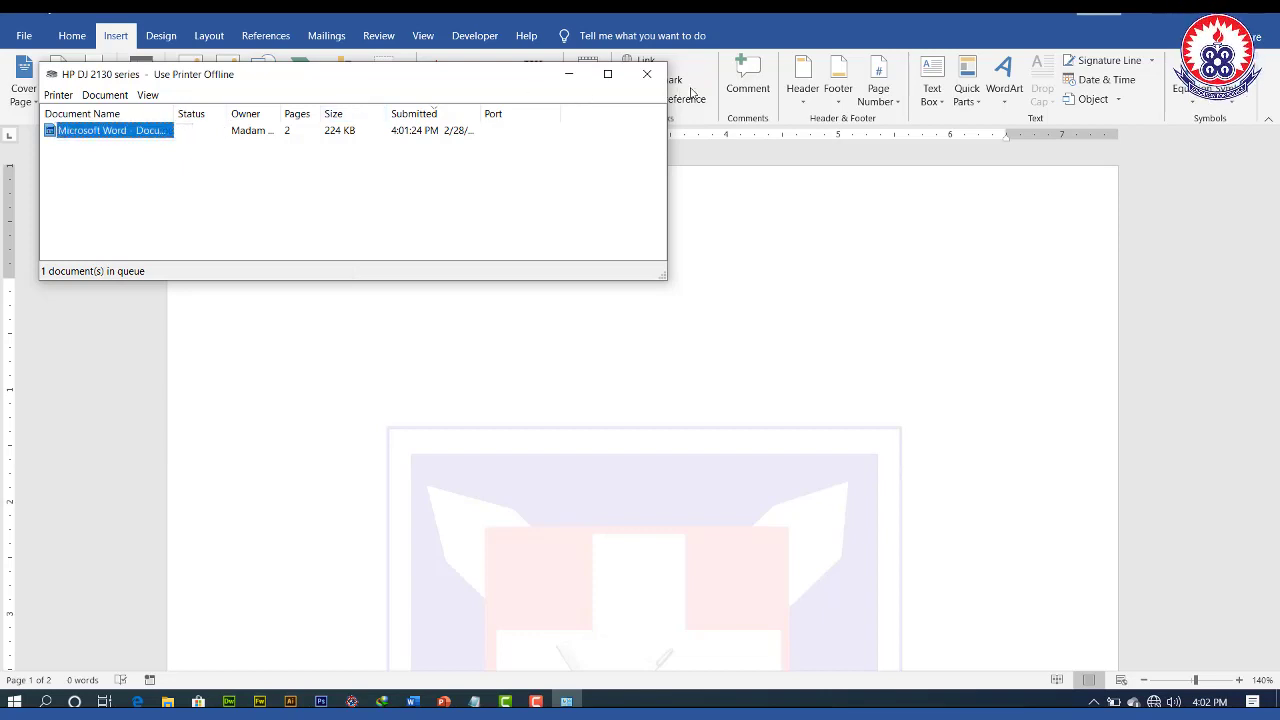
# Cancel the Document10 print job, confirm Yes, and close the queue window.
pyautogui.rightClick(86, 130)
pyautogui.click(126, 175)
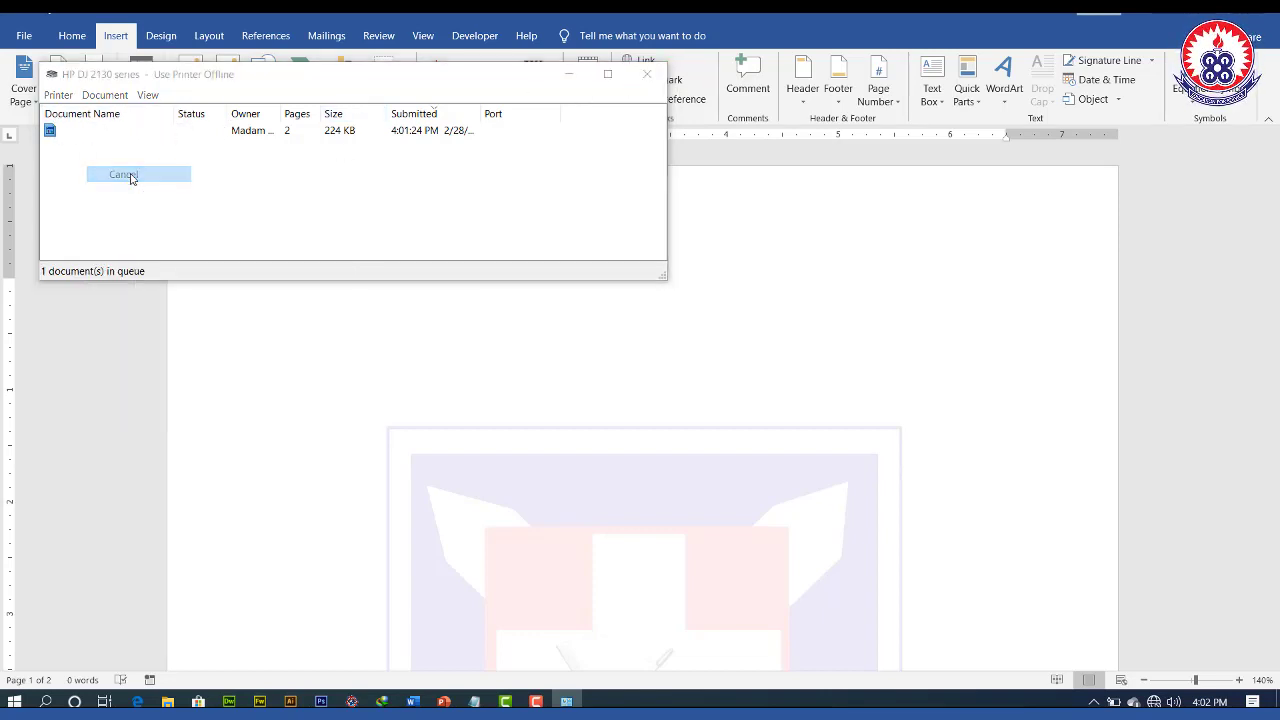
pyautogui.click(671, 362)
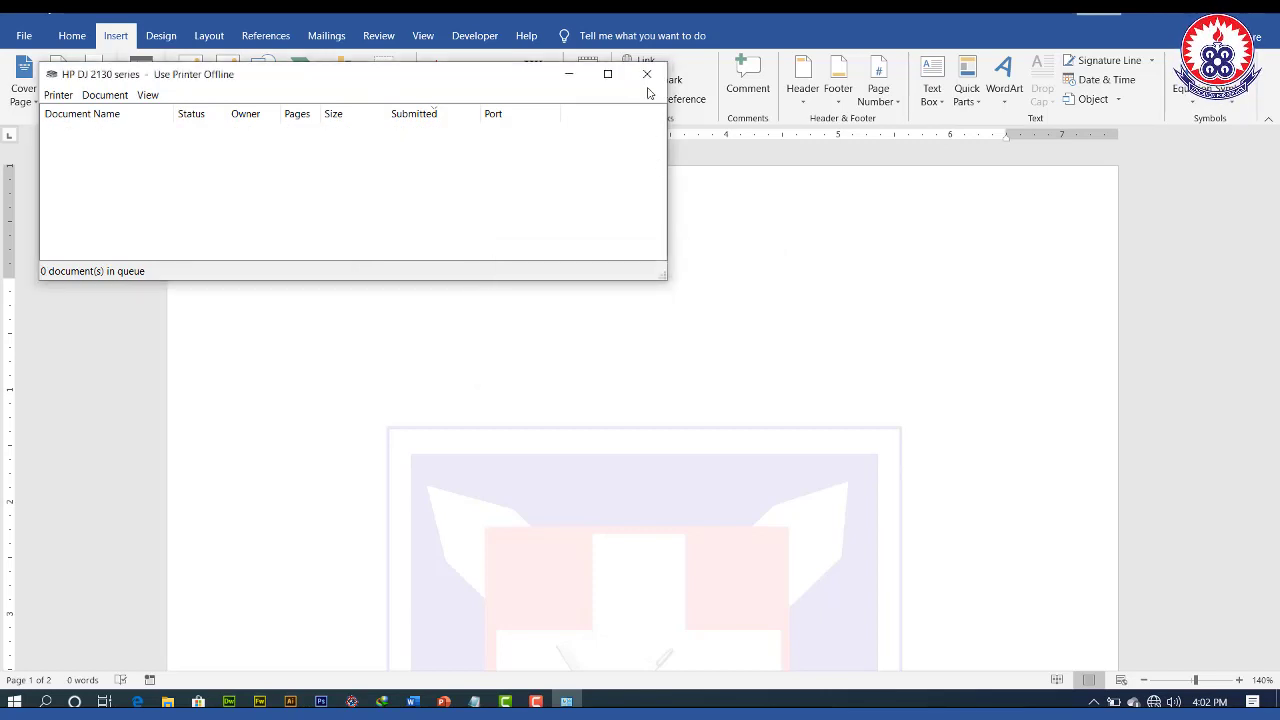
pyautogui.click(646, 73)
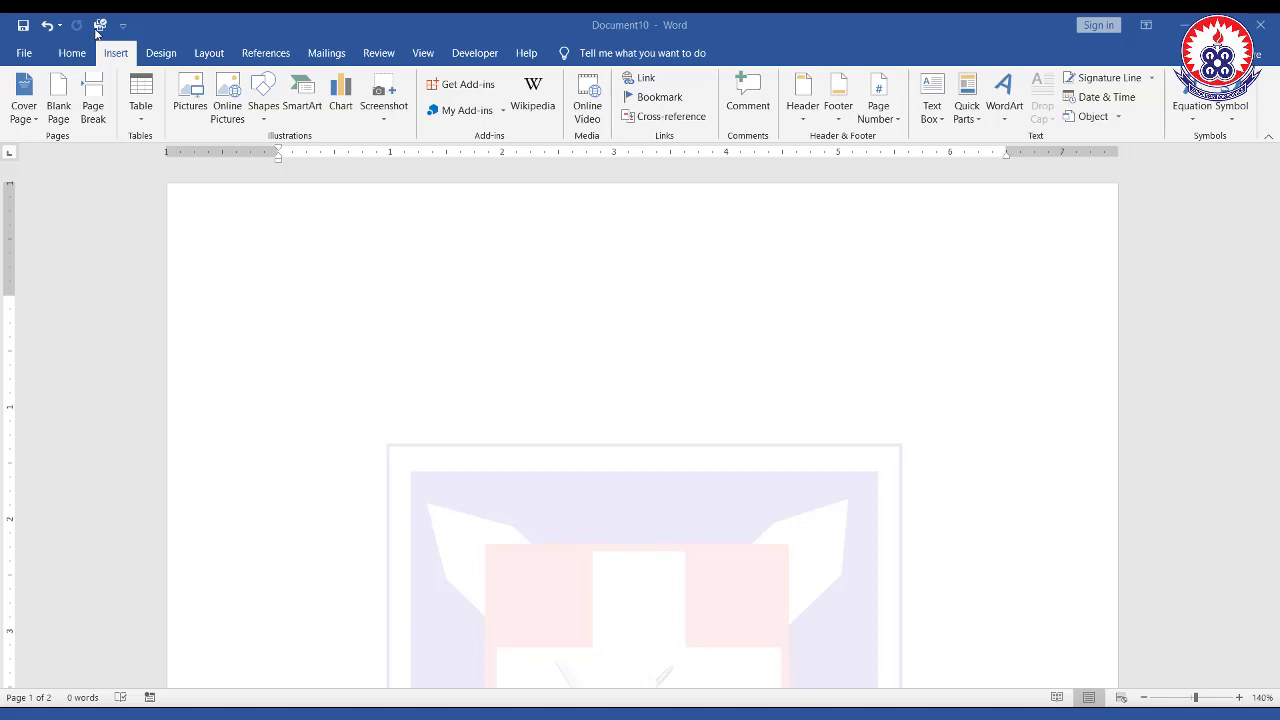
pyautogui.click(24, 56)
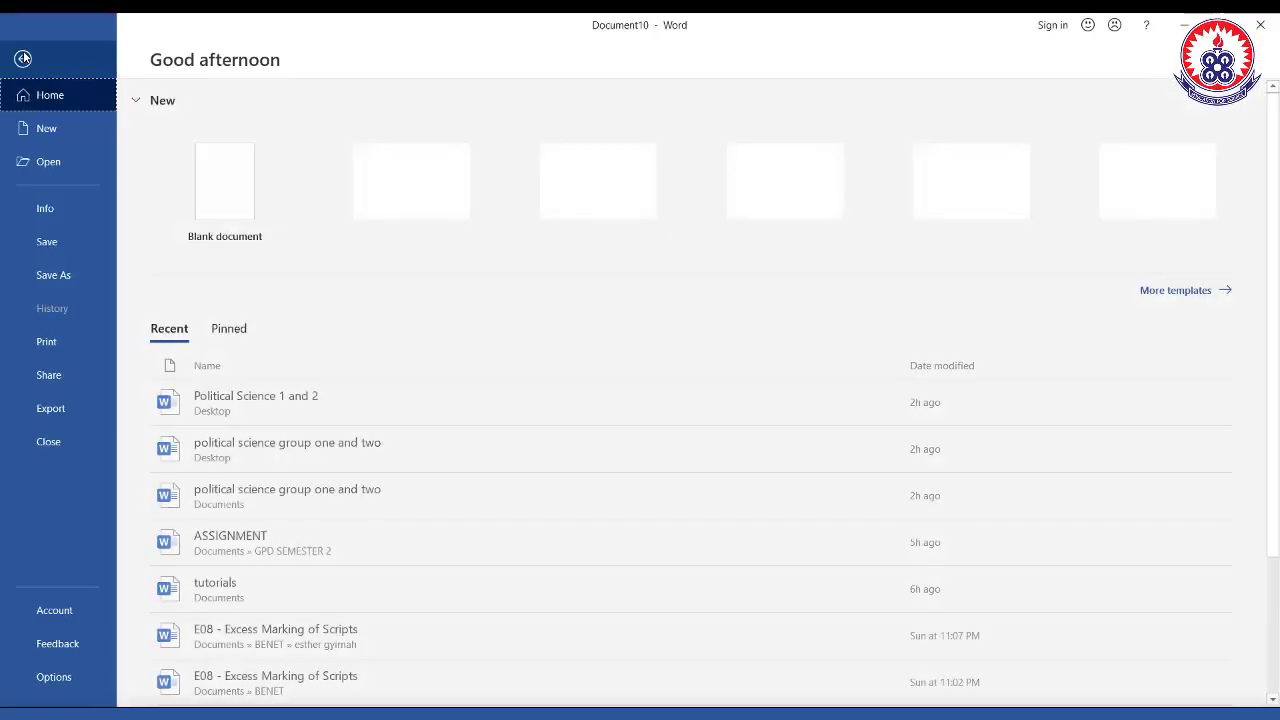
pyautogui.click(62, 345)
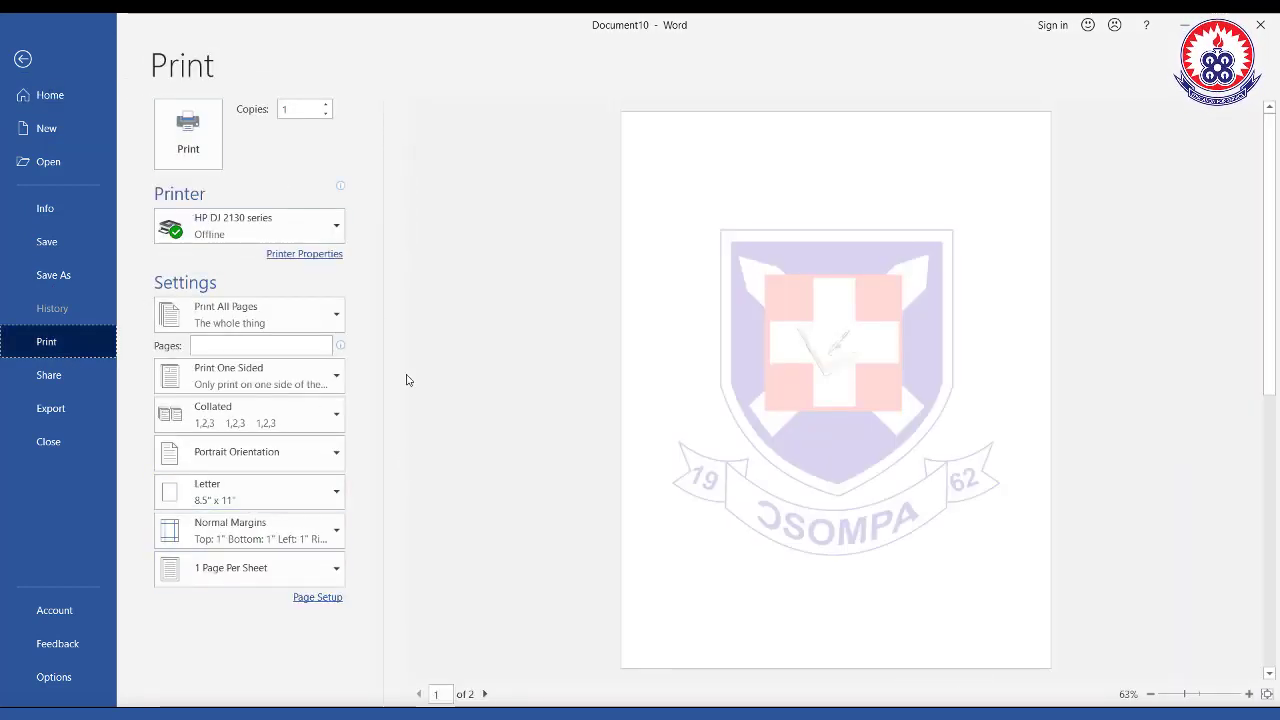
pyautogui.click(24, 60)
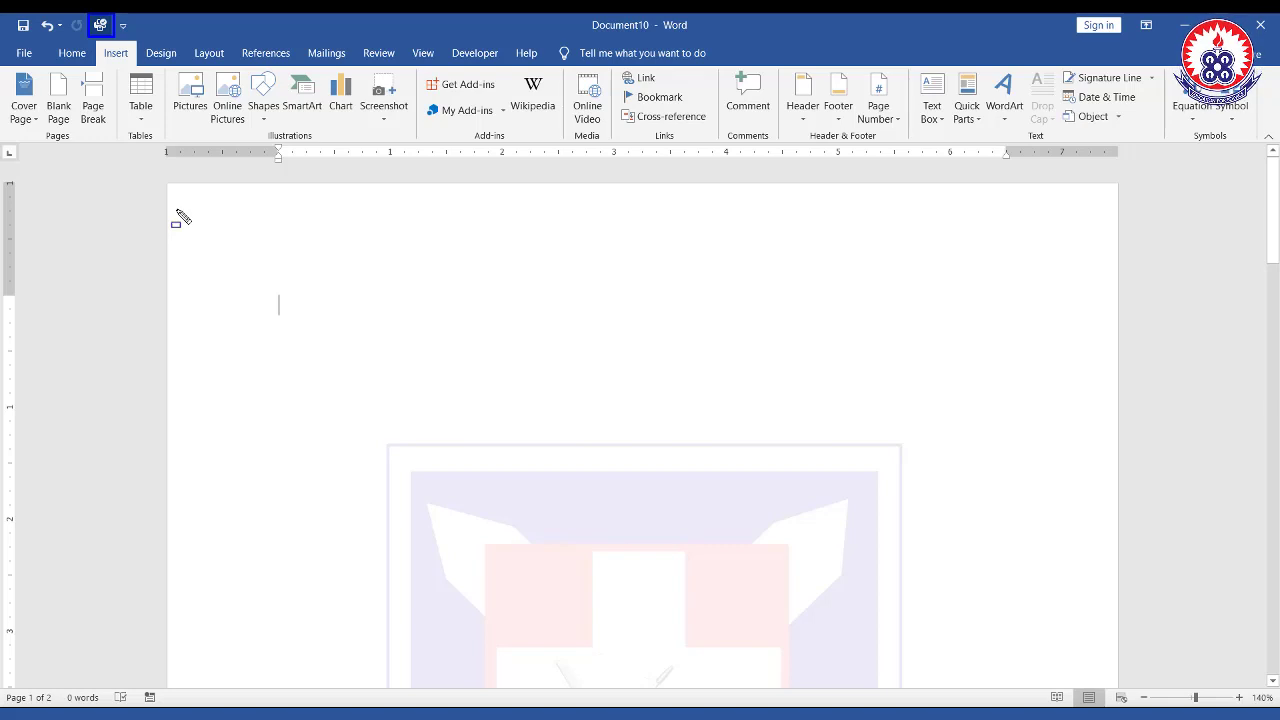
# Add Draw Table to the Quick Access Toolbar beside Quick Print and switch it on.
pyautogui.click(131, 30)
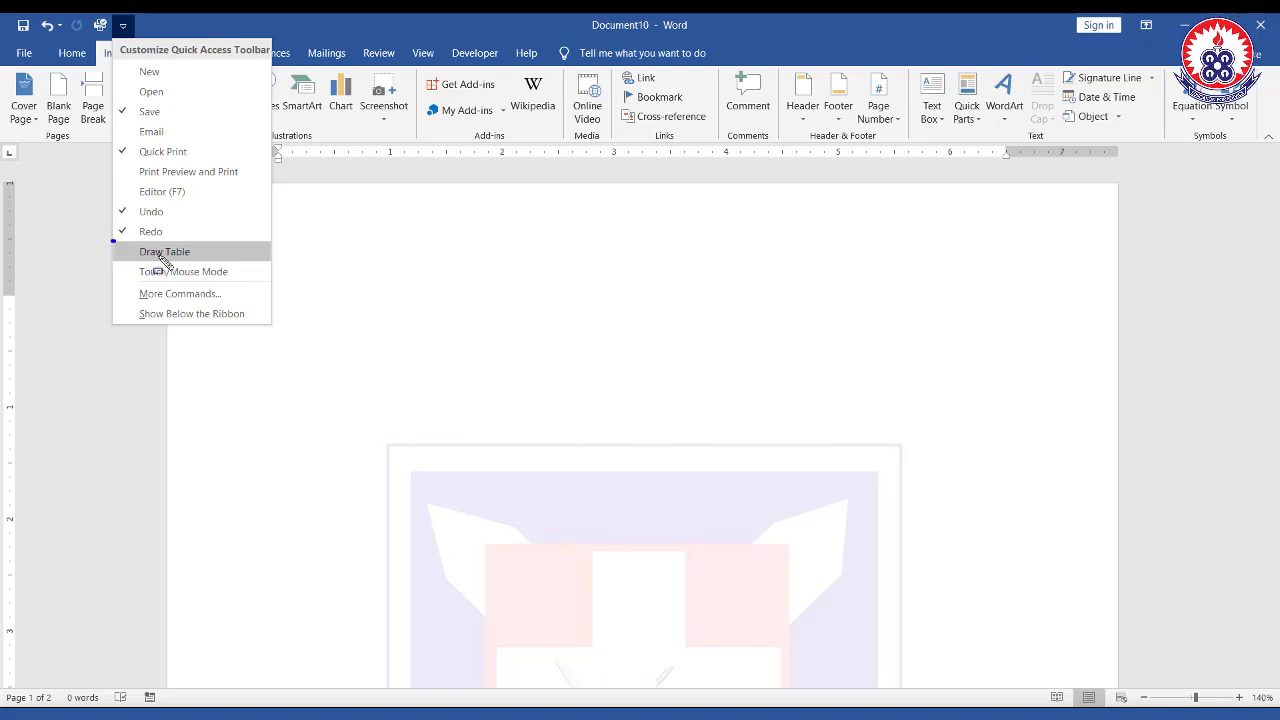
pyautogui.moveTo(112, 240); pyautogui.dragTo(273, 265)
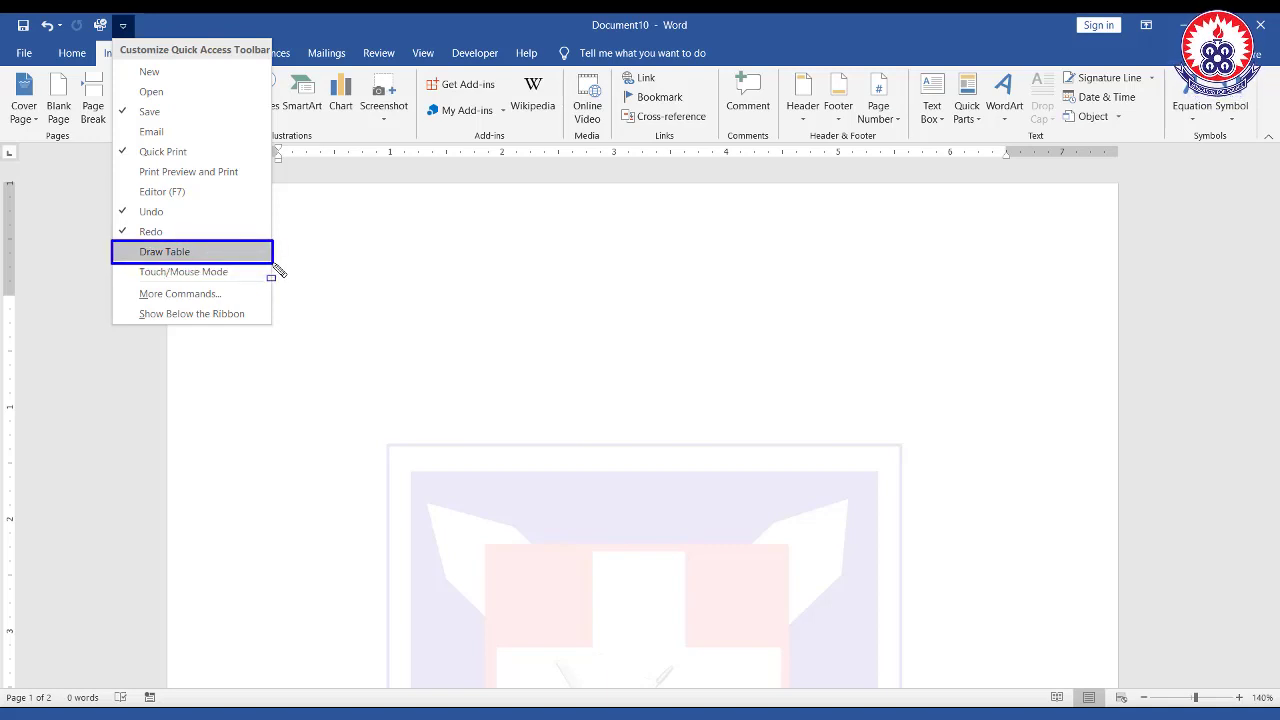
pyautogui.click(277, 271)
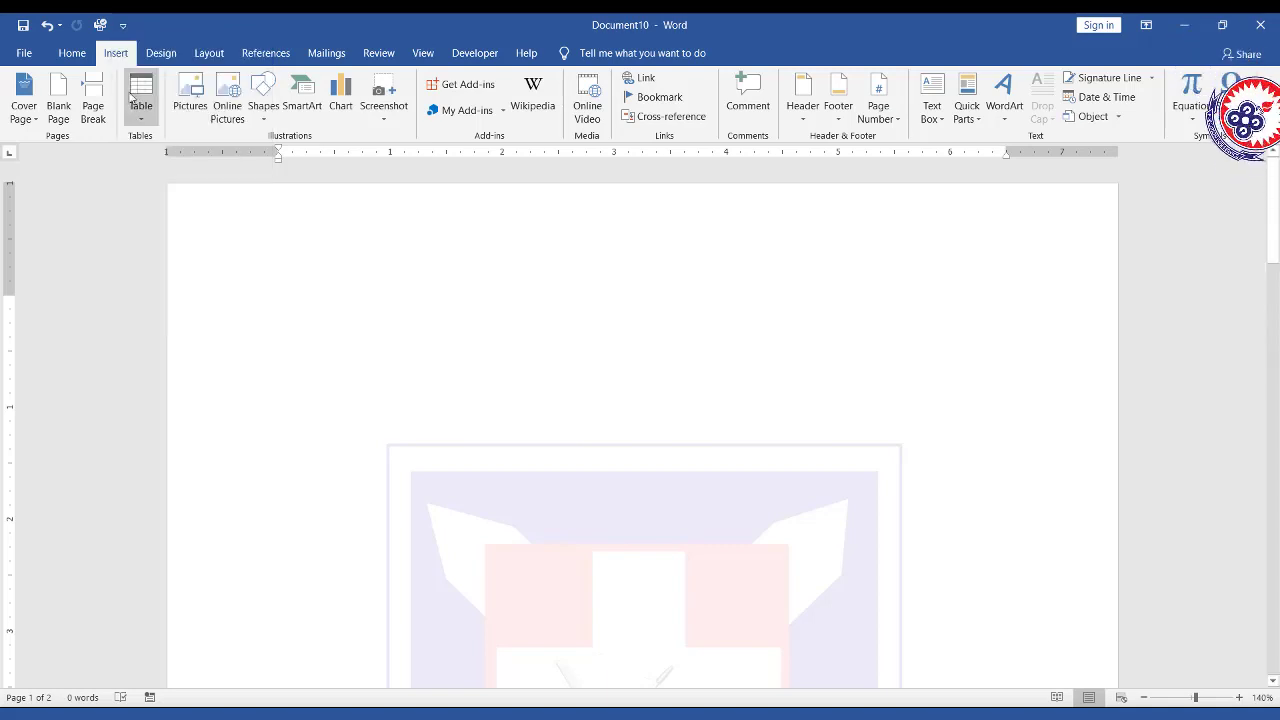
pyautogui.click(124, 28)
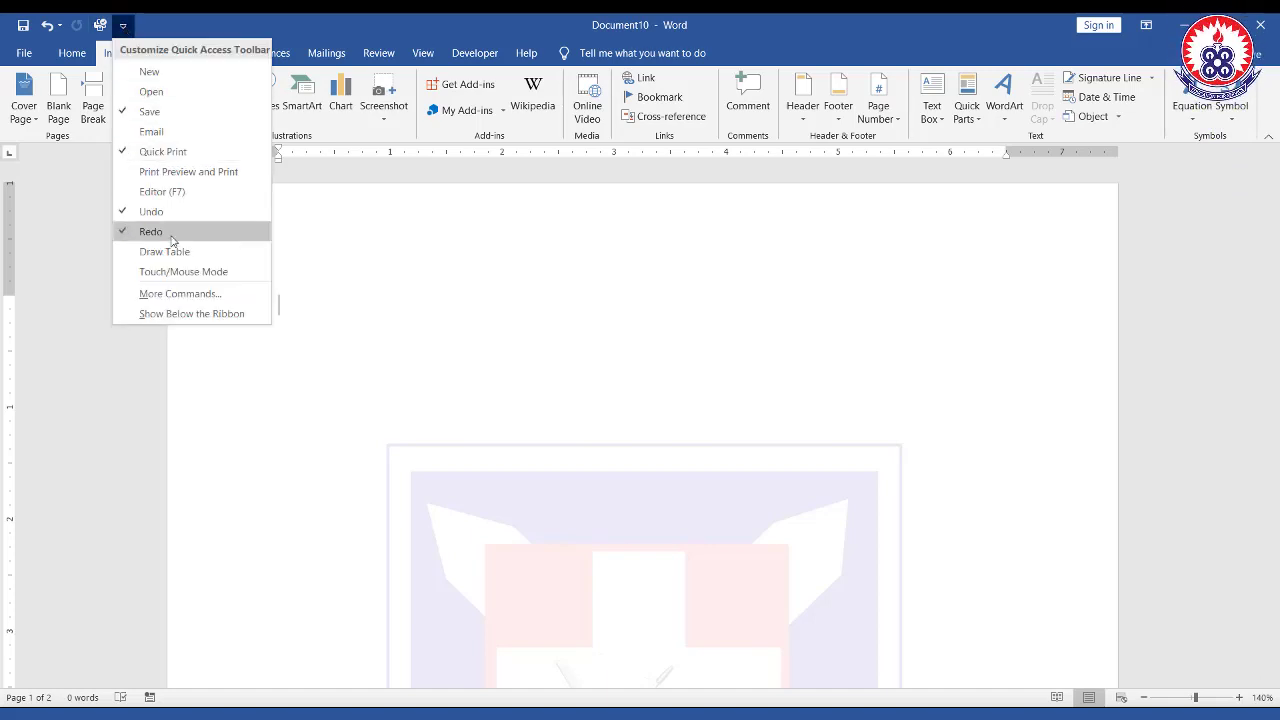
pyautogui.press('Escape')
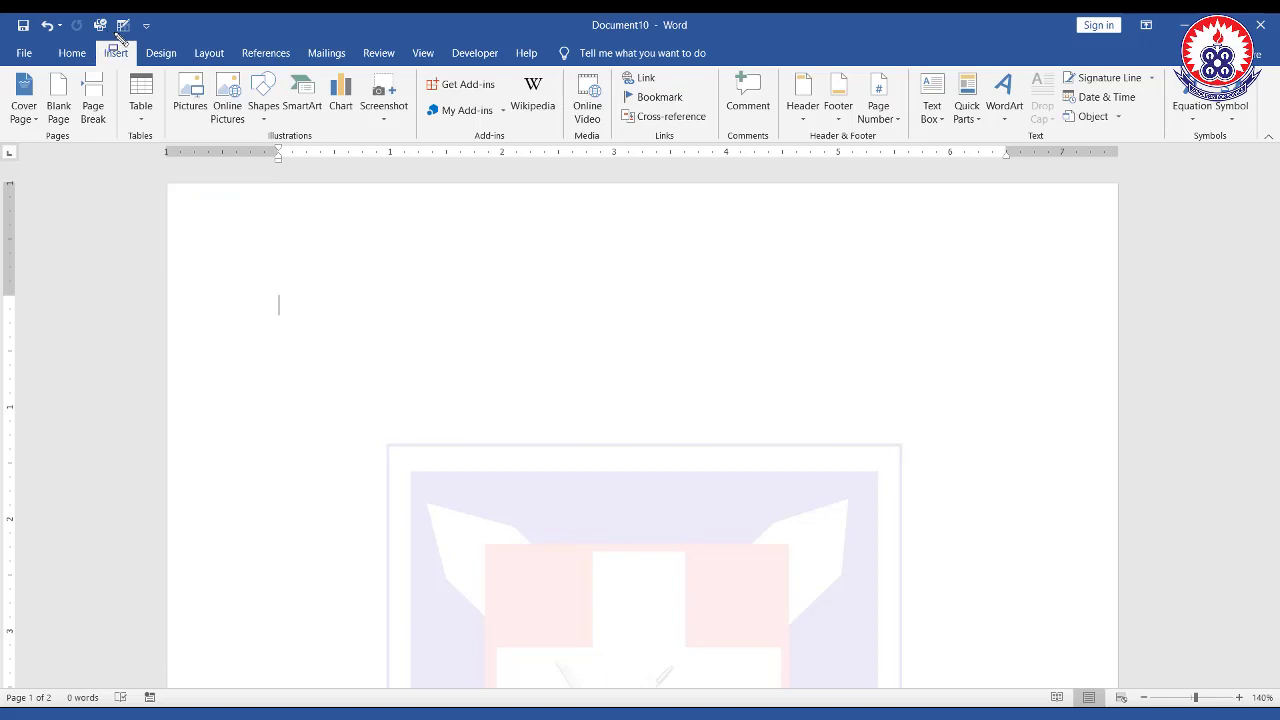
pyautogui.click(123, 25)
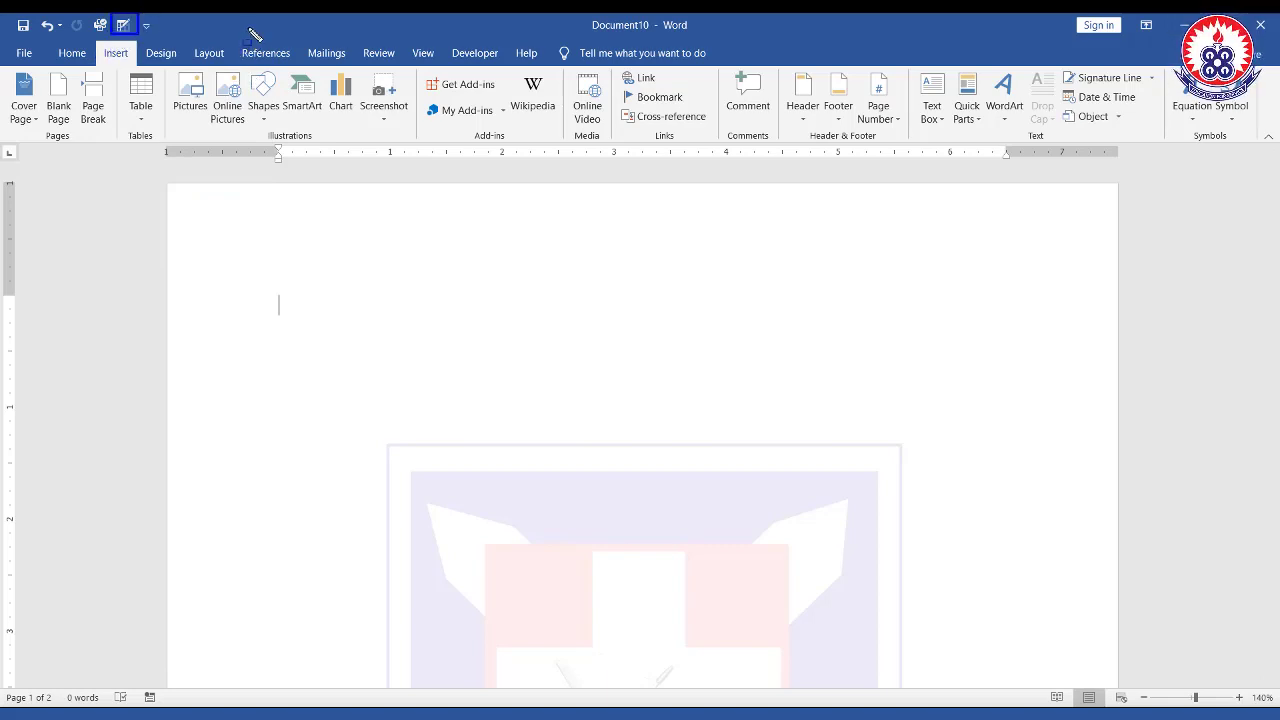
pyautogui.click(125, 27)
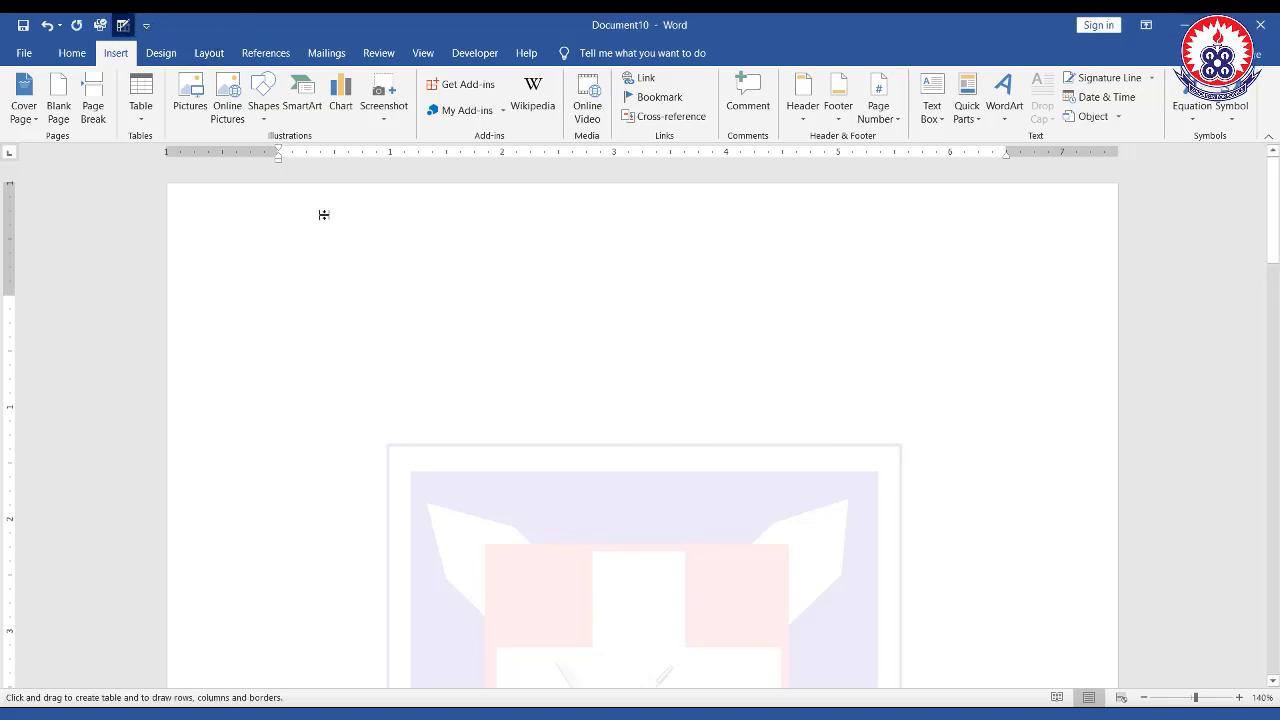
pyautogui.moveTo(307, 277)
pyautogui.mouseDown()
pyautogui.moveTo(692, 394)
pyautogui.moveTo(917, 437)
pyautogui.moveTo(965, 414)
pyautogui.mouseUp()
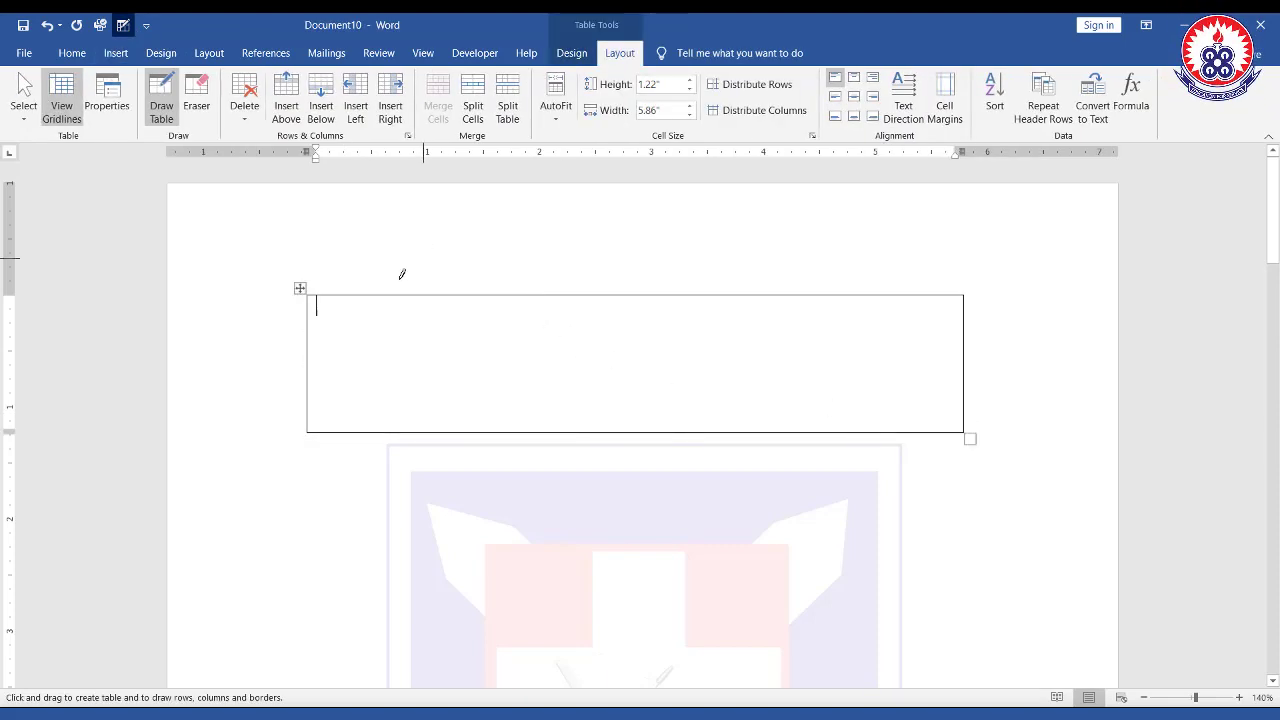
pyautogui.moveTo(535, 450); pyautogui.dragTo(895, 506)
pyautogui.moveTo(899, 500); pyautogui.dragTo(899, 500)
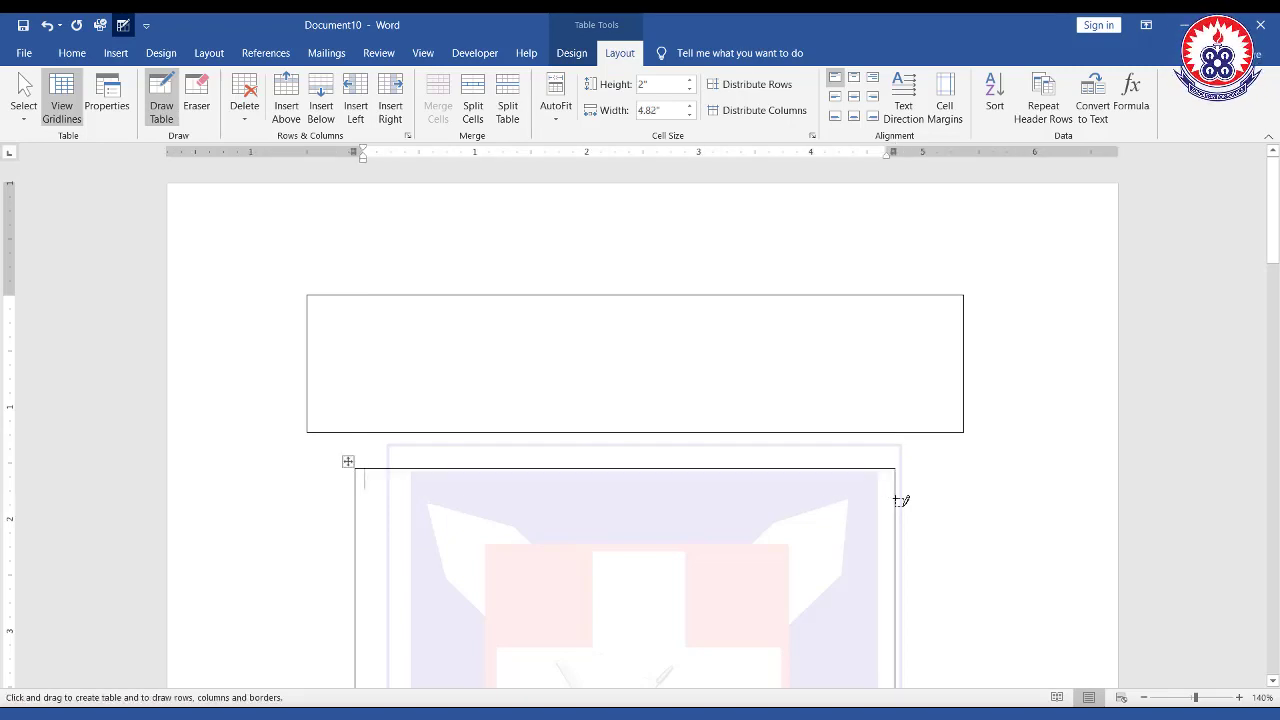
pyautogui.hotkey('ctrl', 'z')
pyautogui.hotkey('ctrl', 'z')
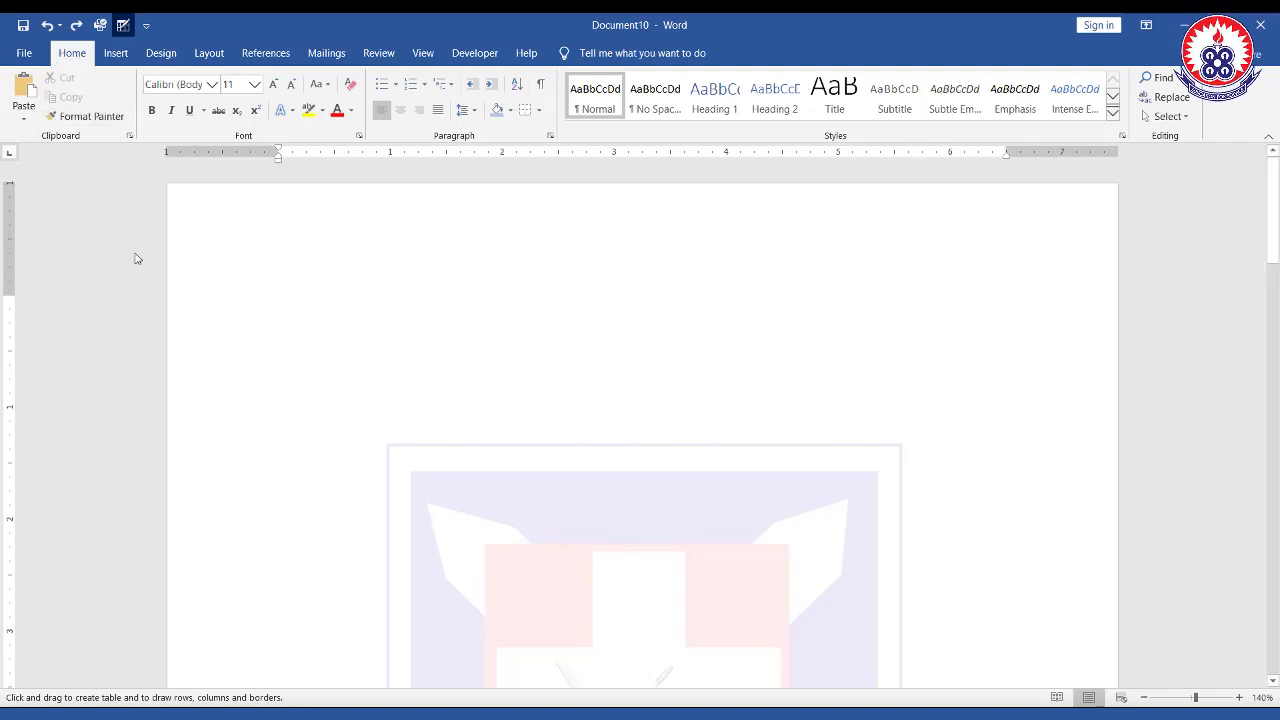
# Uncheck Draw Table, then Quick Print, in the Customize Quick Access Toolbar list.
pyautogui.click(146, 27)
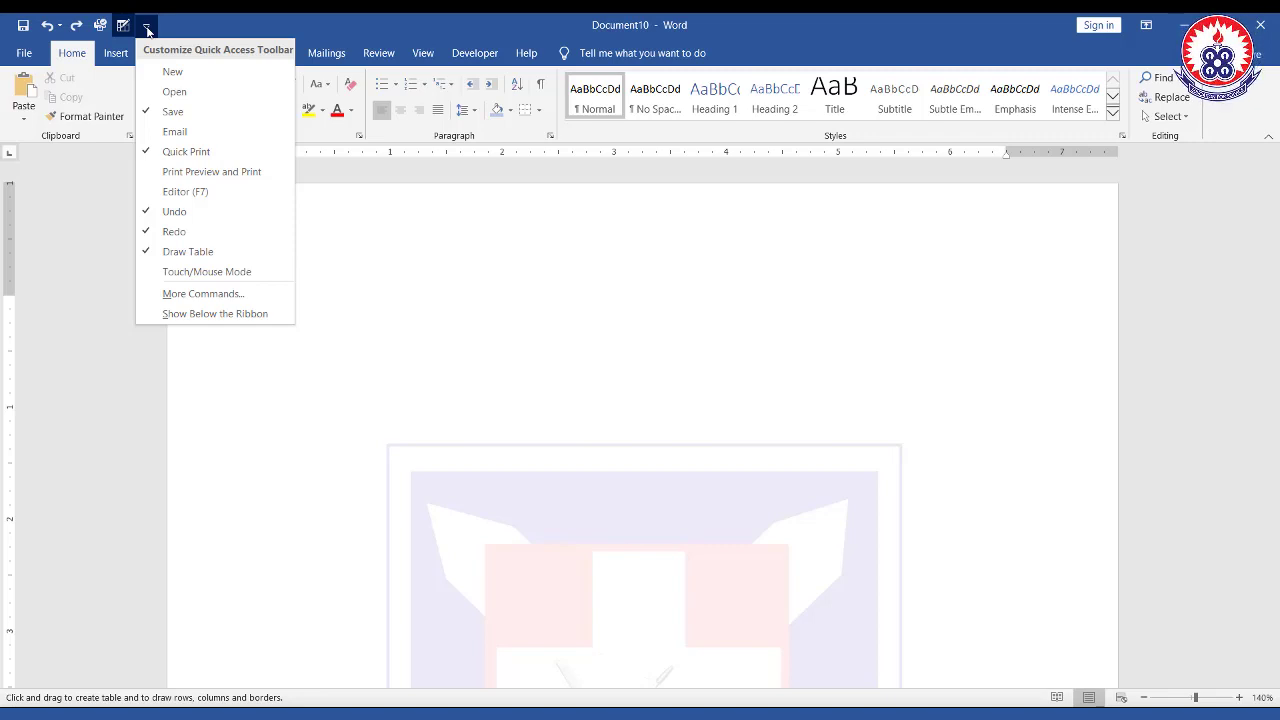
pyautogui.click(148, 30)
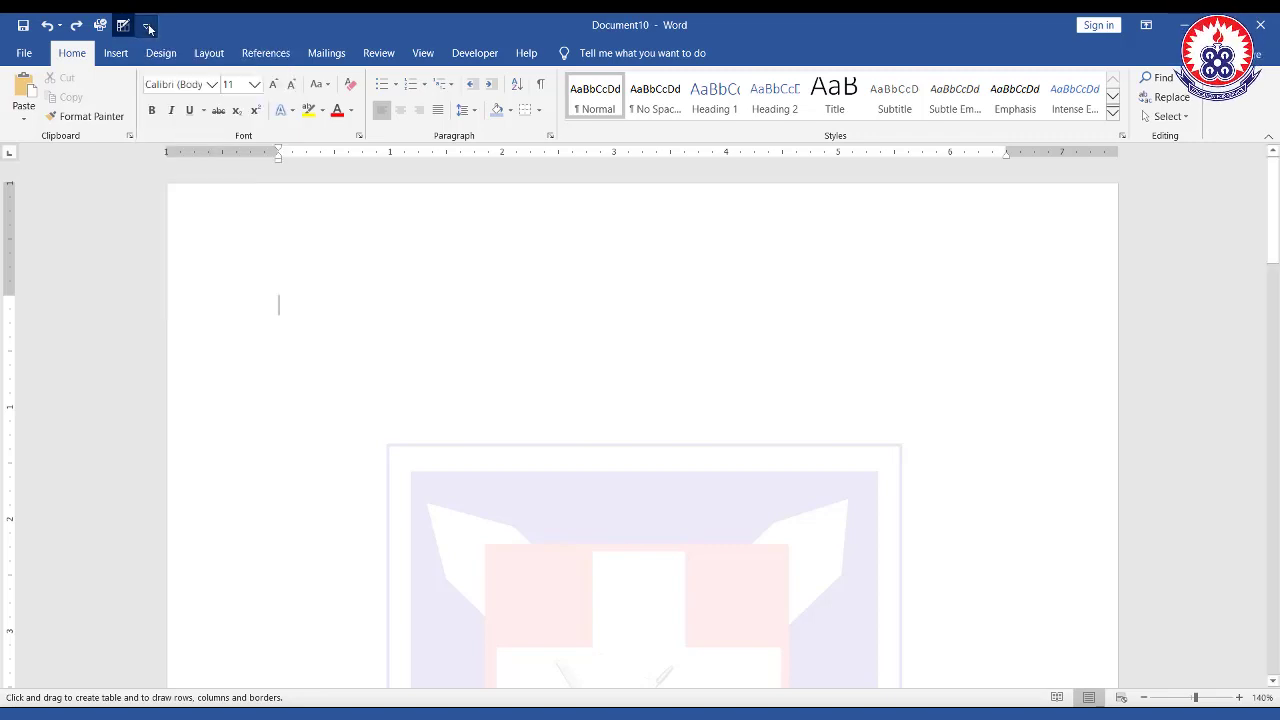
pyautogui.click(148, 28)
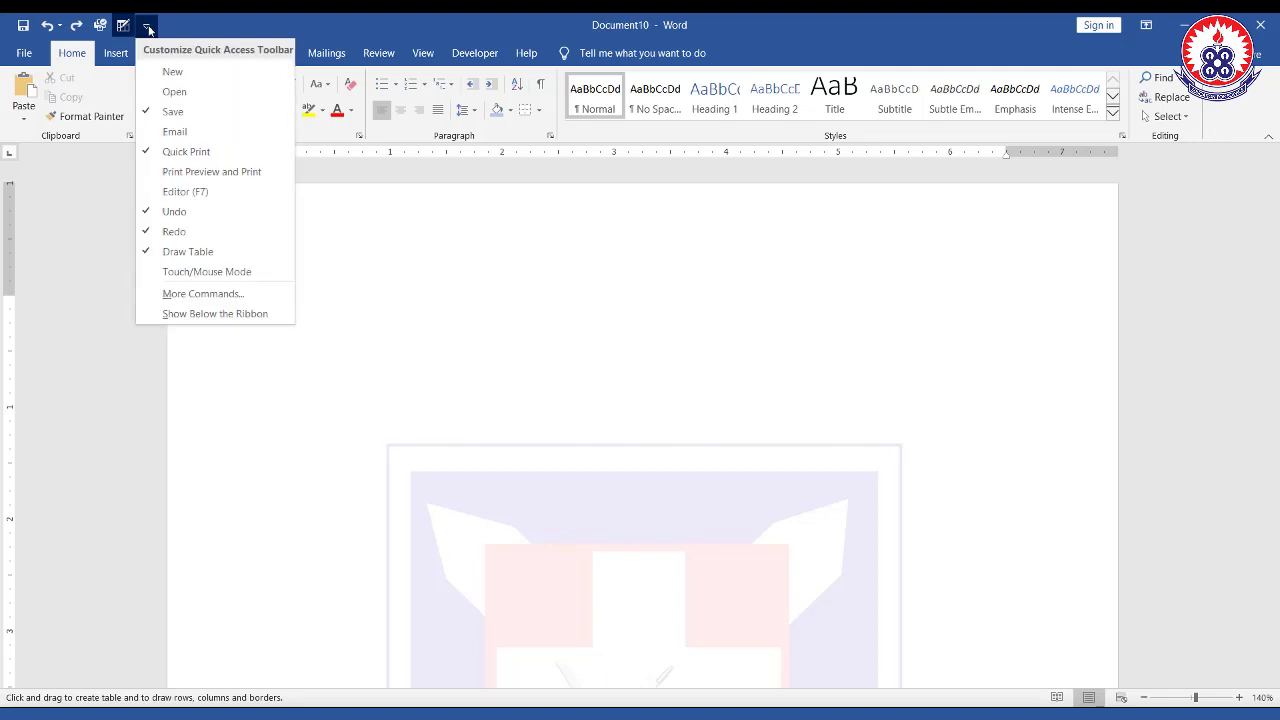
pyautogui.click(181, 253)
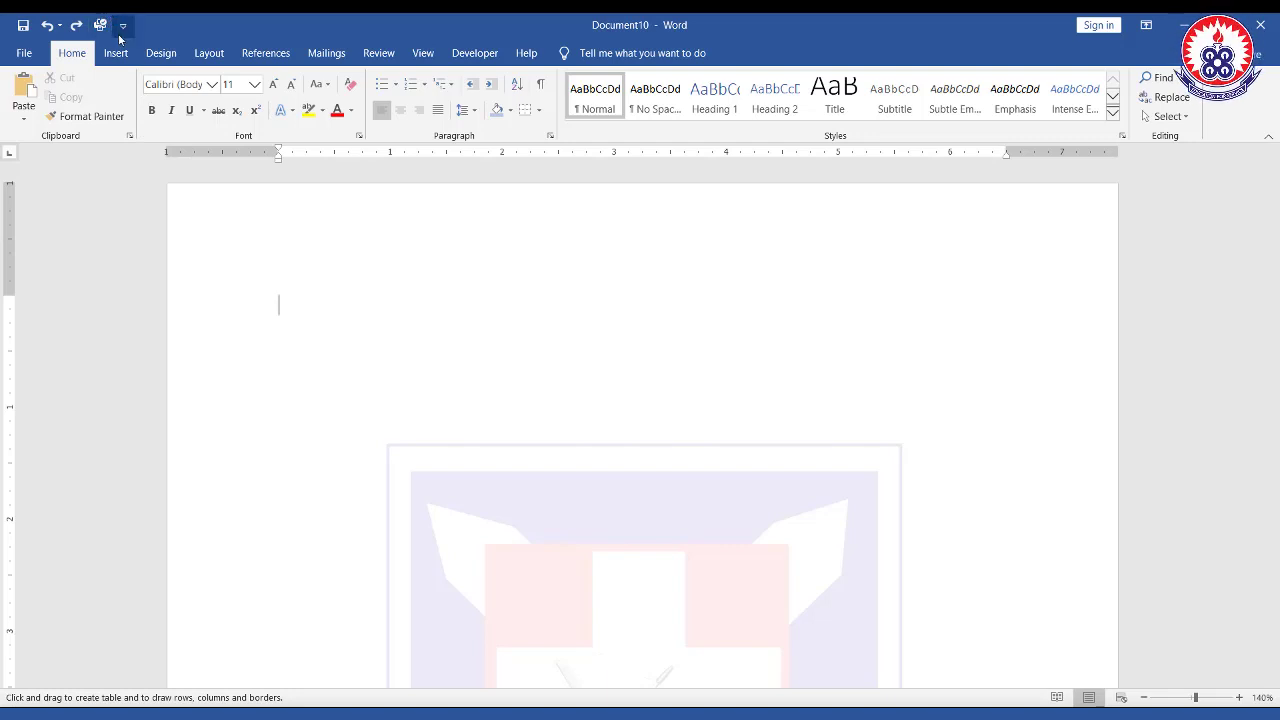
pyautogui.click(123, 28)
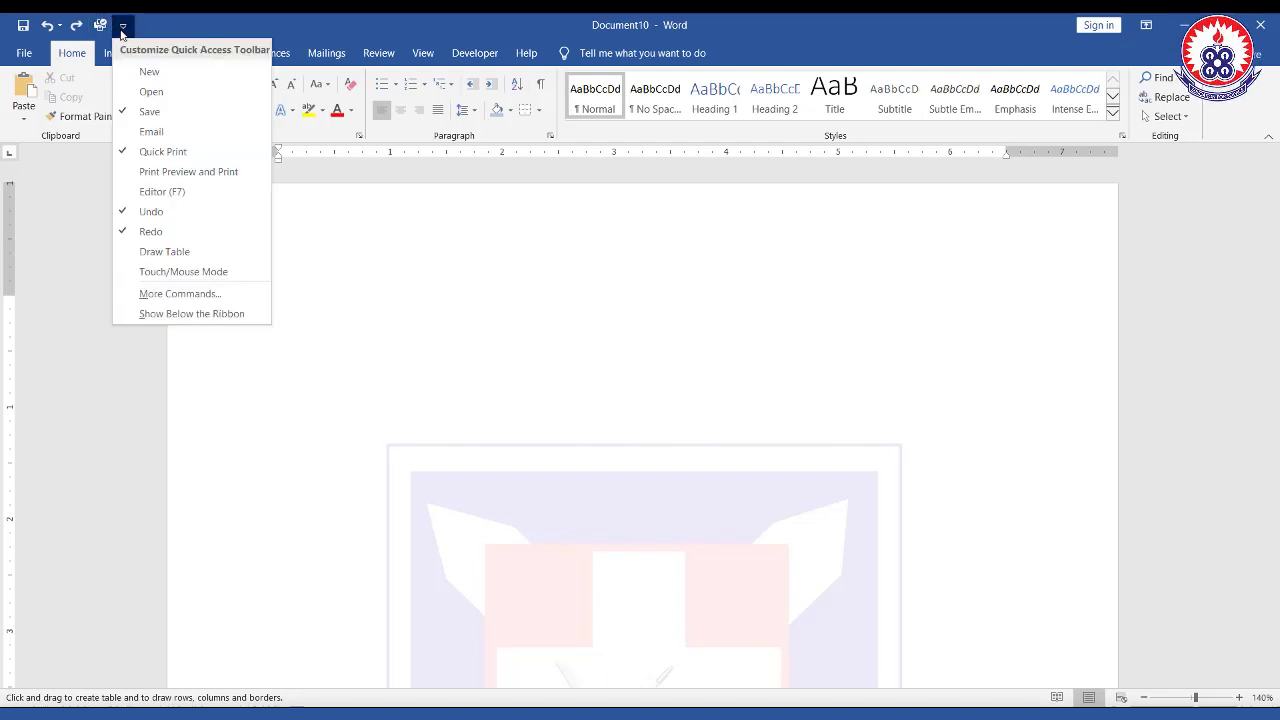
pyautogui.click(148, 154)
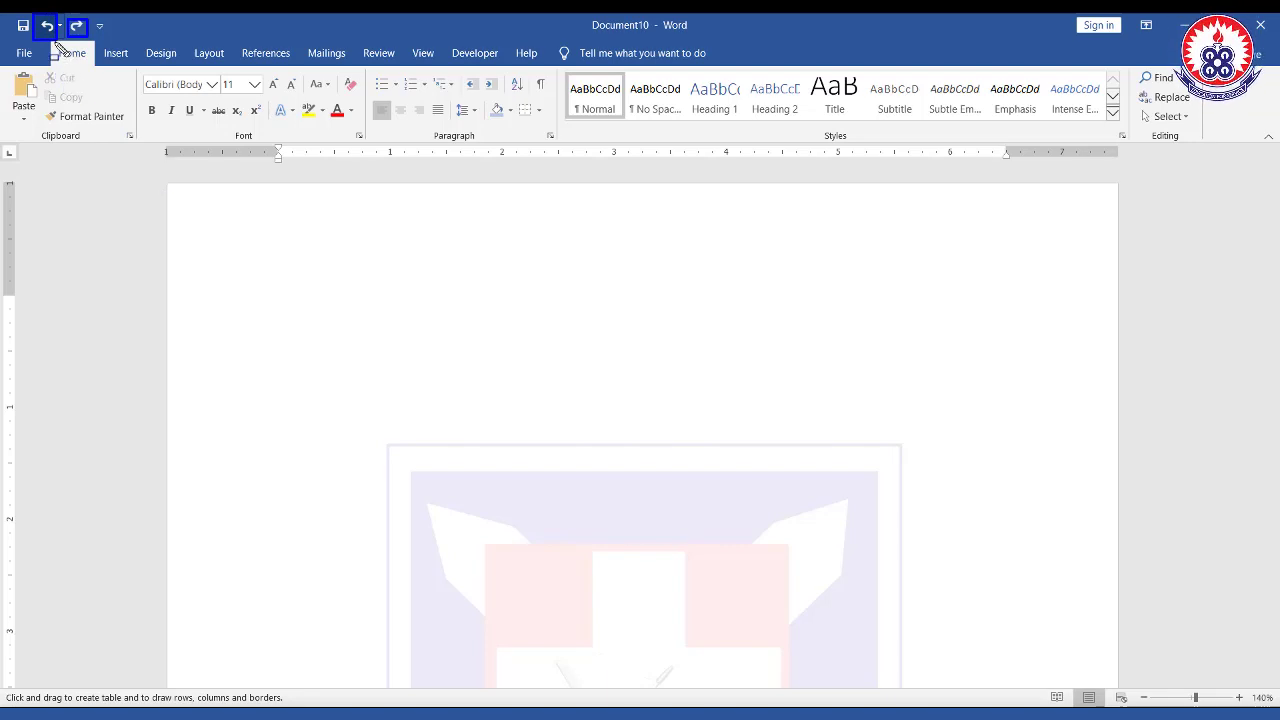
# Enlarge the font, type test words RI and RIBBON, then delete them.
pyautogui.moveTo(4, 42)
pyautogui.mouseDown()
pyautogui.moveTo(170, 100)
pyautogui.moveTo(550, 70)
pyautogui.mouseUp()
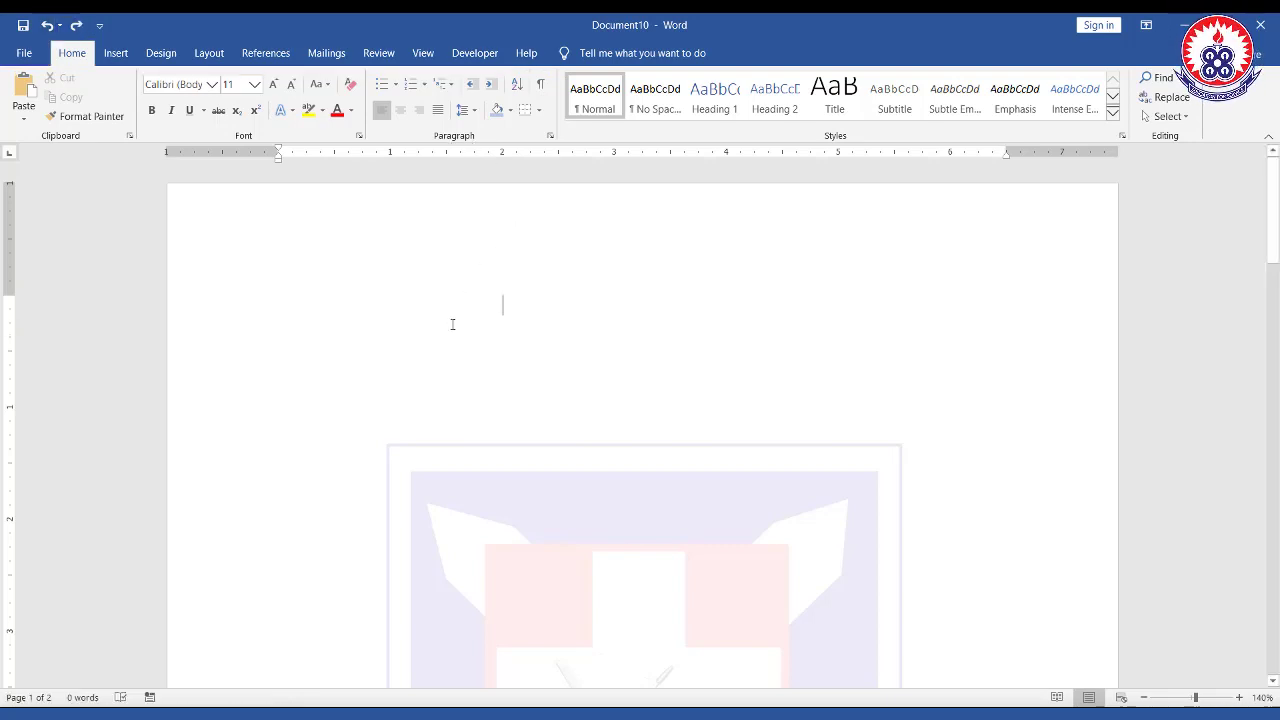
pyautogui.hotkey('ctrl', 'shift', '.')
pyautogui.write('RI')
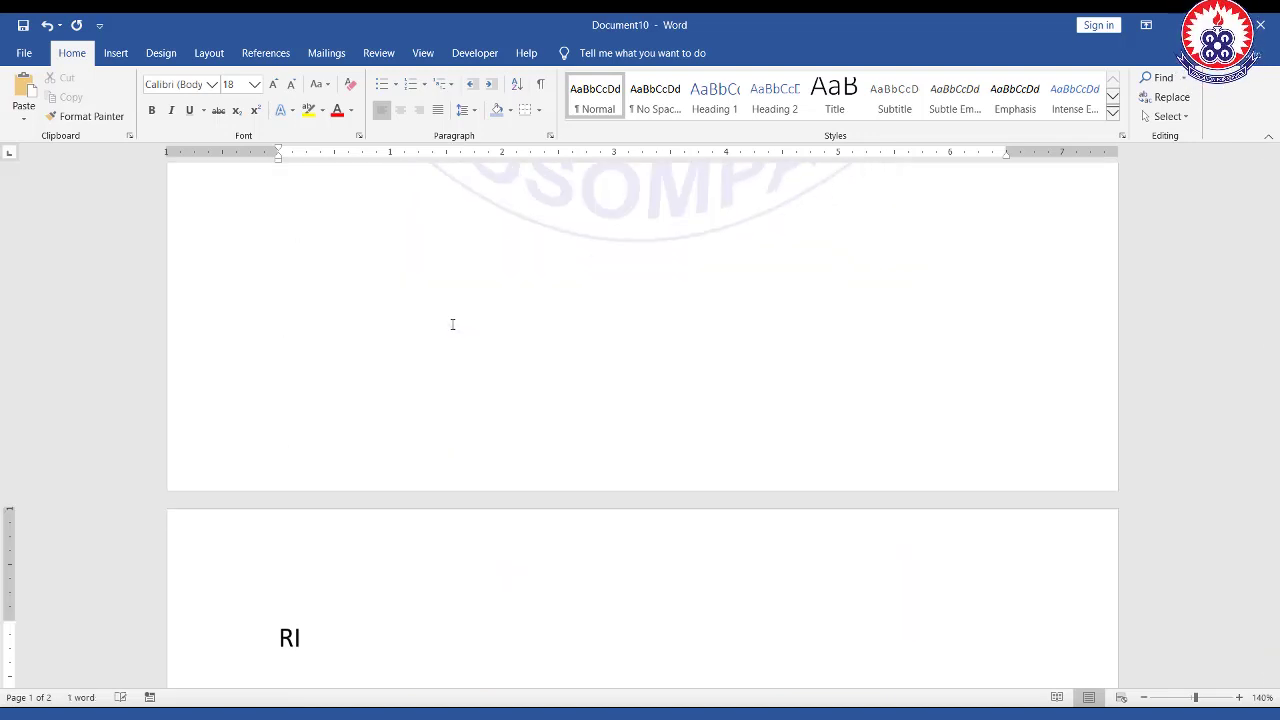
pyautogui.press('BackSpace')
pyautogui.press('BackSpace')
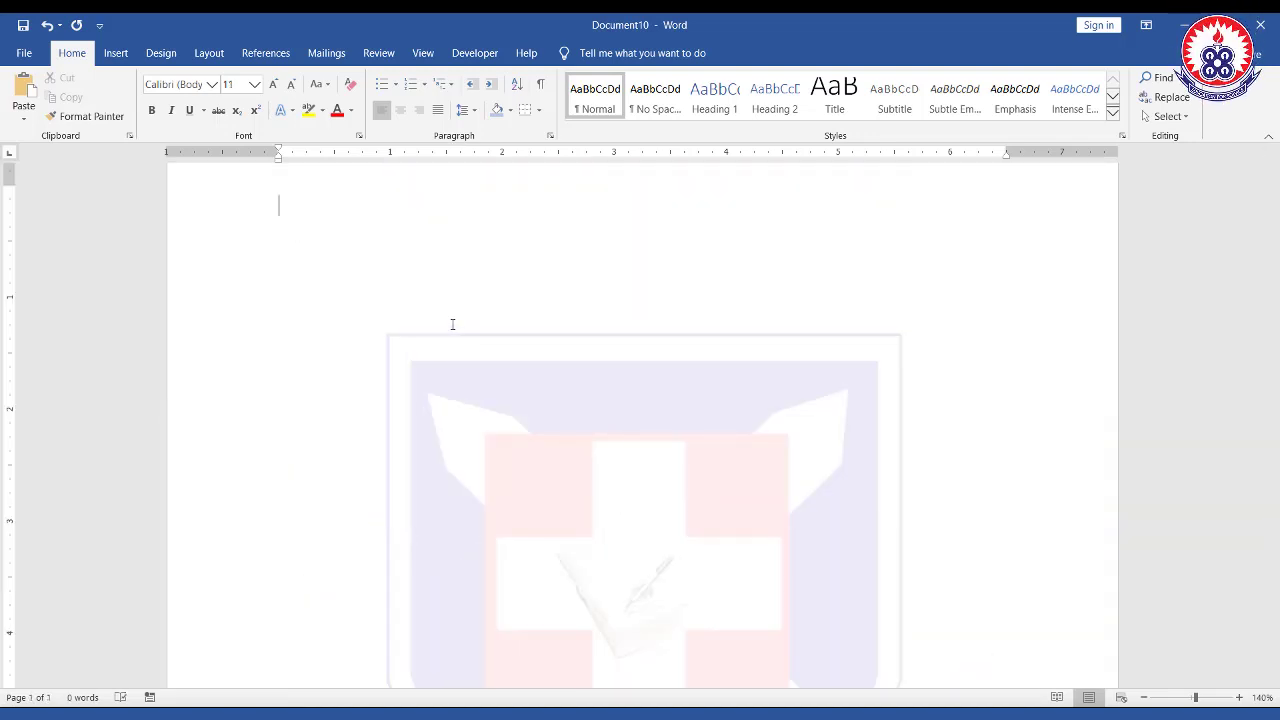
pyautogui.write('RIBBON')
pyautogui.doubleClick(278, 190)
pyautogui.press('BackSpace')
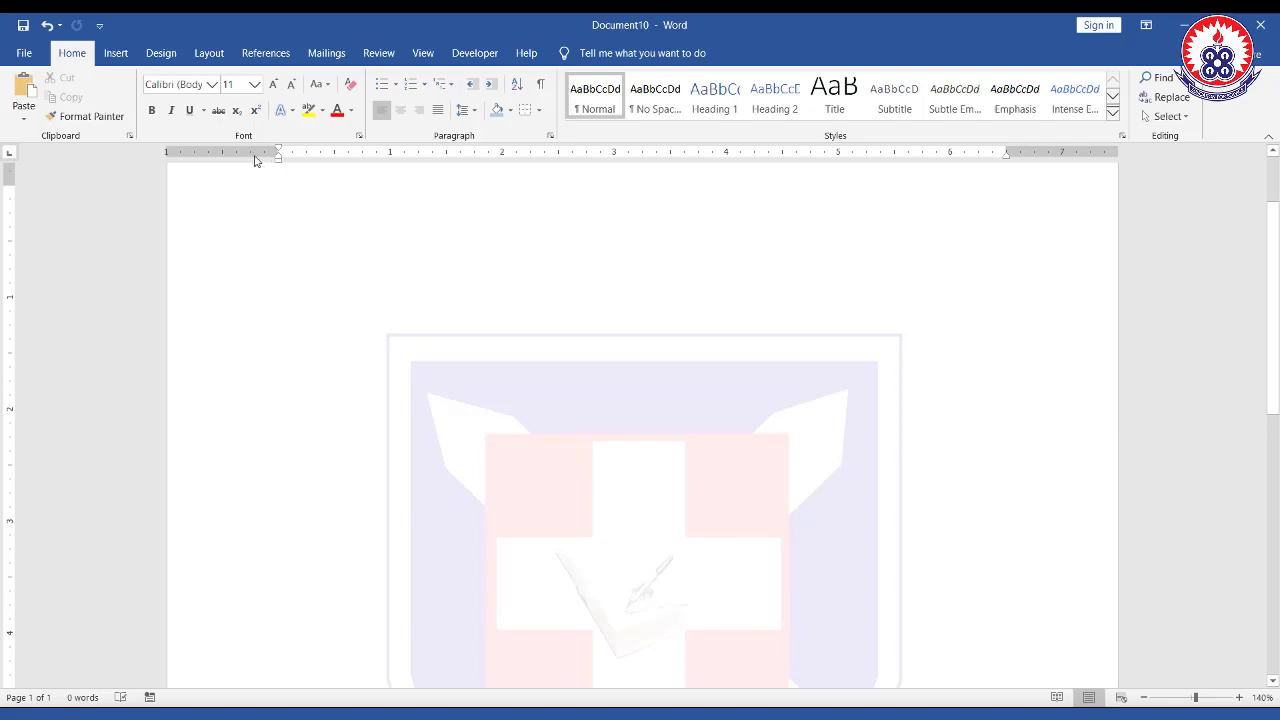
# Turn on underlining and type TAPPED RIBBON at the top of page one.
pyautogui.click(190, 111)
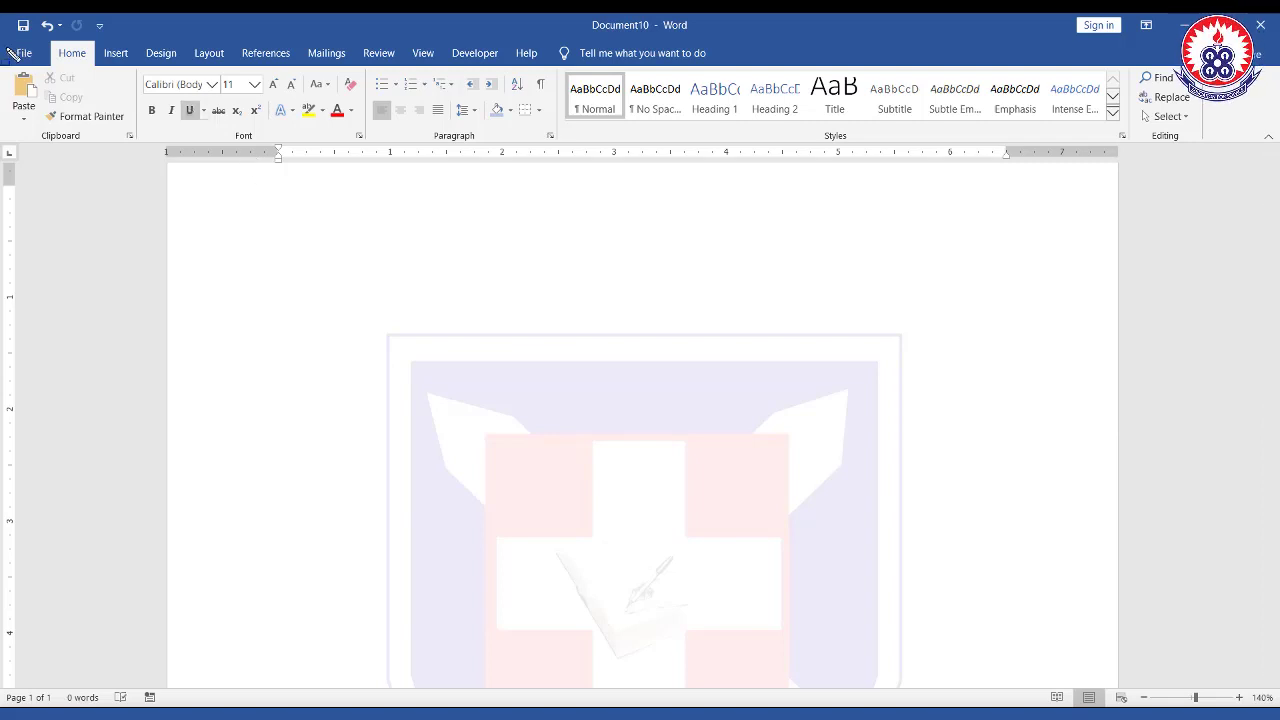
pyautogui.moveTo(30, 52)
pyautogui.mouseDown()
pyautogui.moveTo(400, 52)
pyautogui.moveTo(565, 74)
pyautogui.mouseUp()
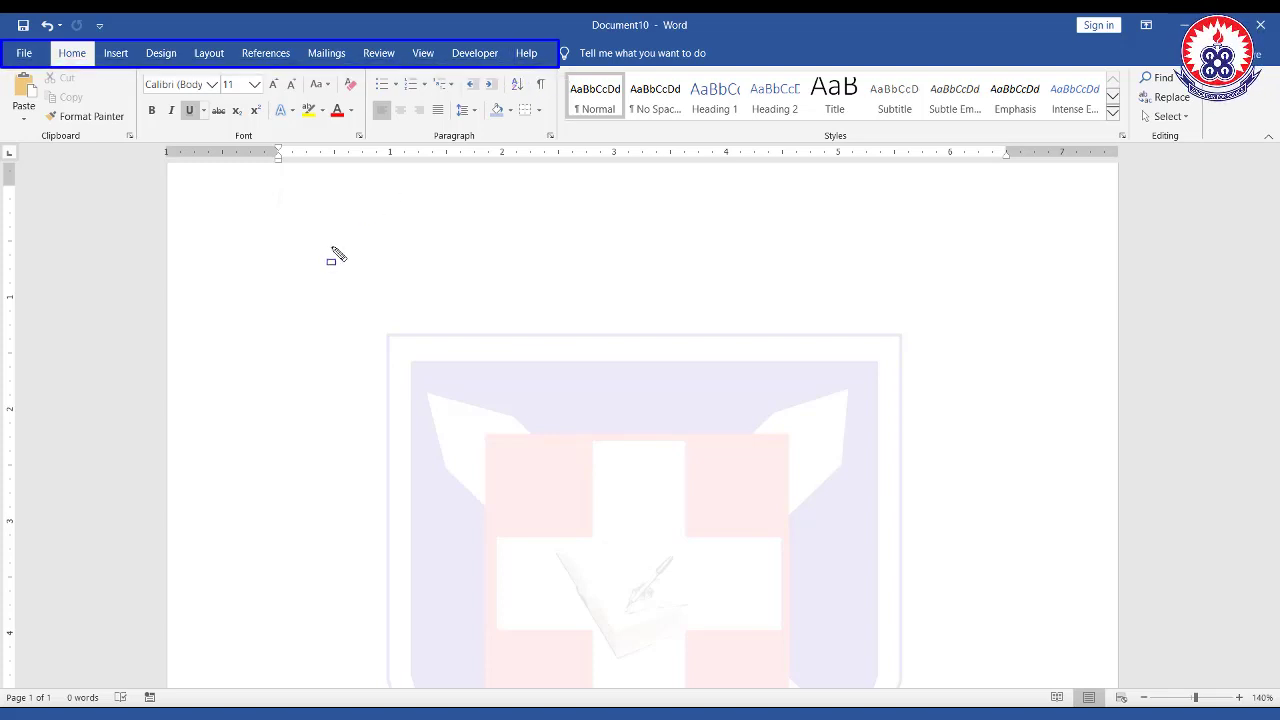
pyautogui.press('Escape')
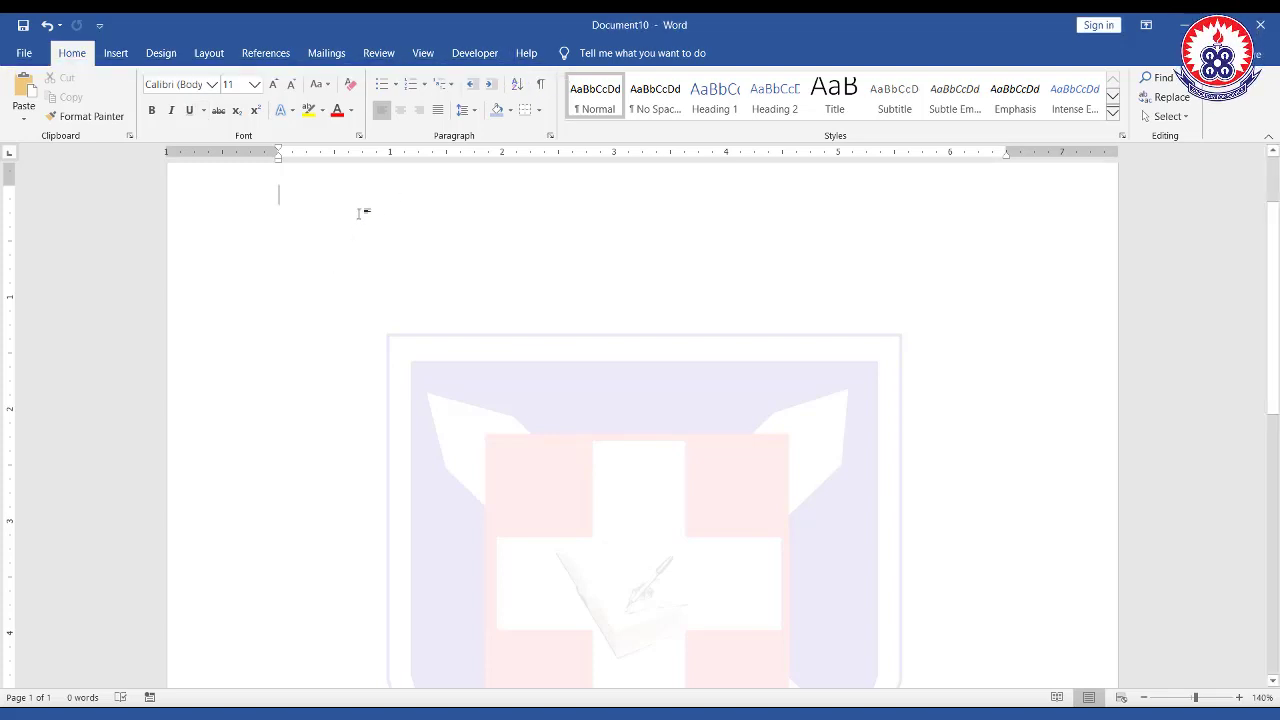
pyautogui.write('TAPPED RI')
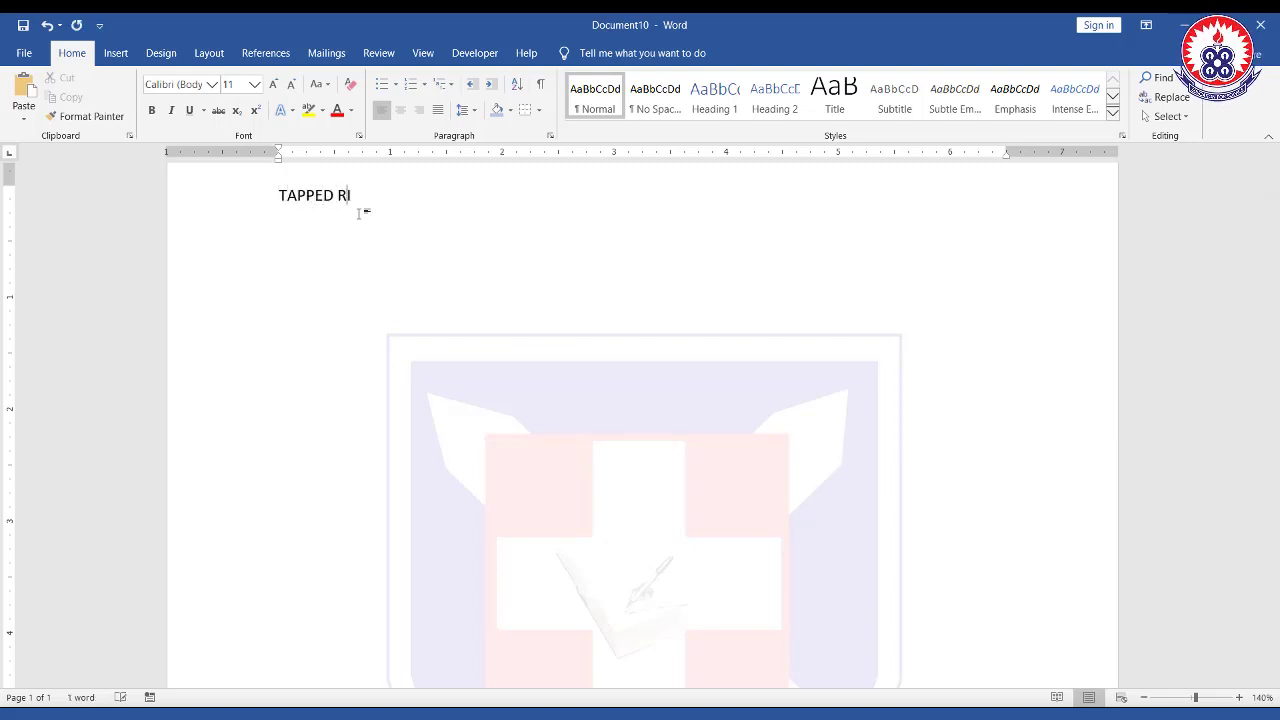
pyautogui.write('BBON')
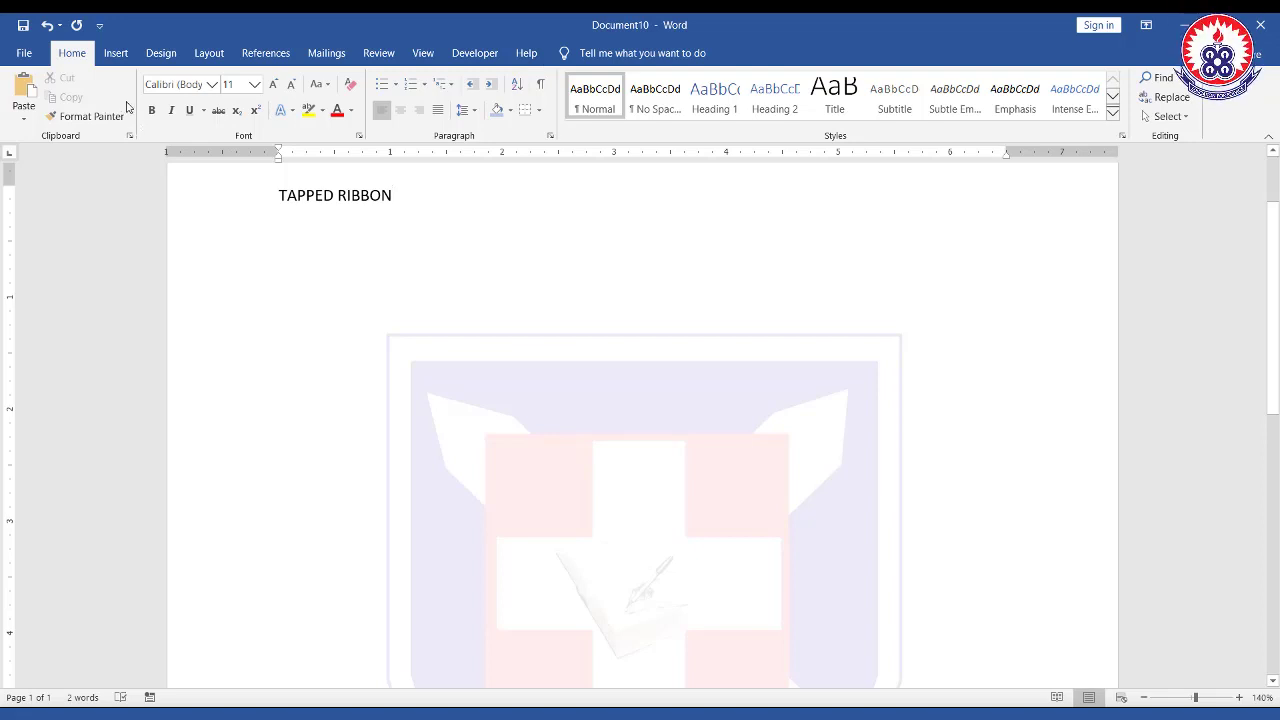
pyautogui.click(116, 53)
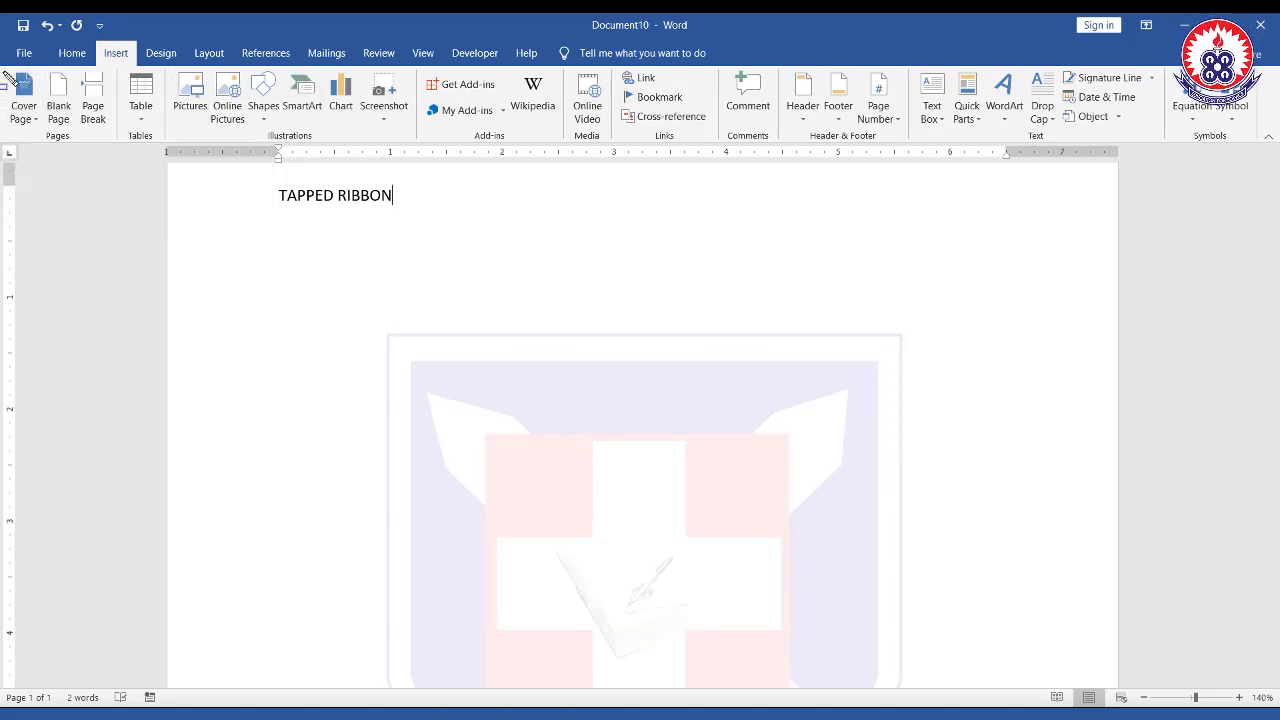
pyautogui.moveTo(2, 68)
pyautogui.mouseDown()
pyautogui.moveTo(430, 120)
pyautogui.moveTo(1262, 128)
pyautogui.moveTo(1276, 143)
pyautogui.mouseUp()
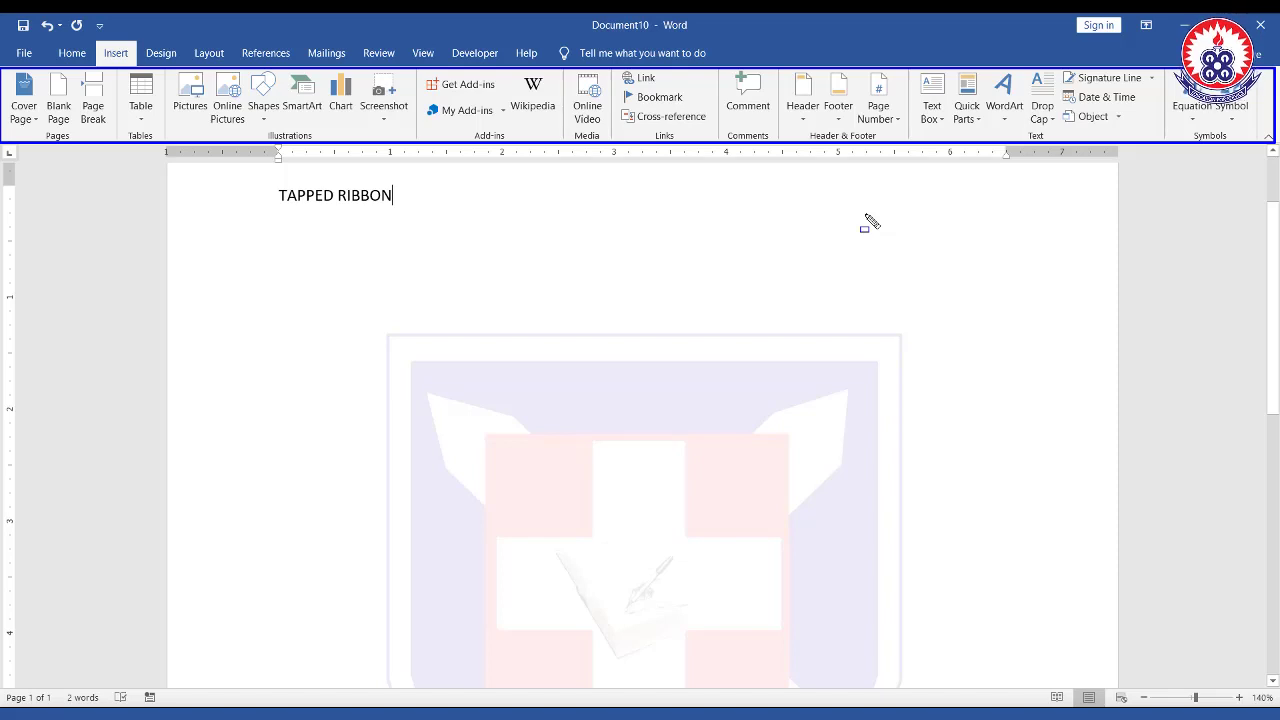
pyautogui.press('Escape')
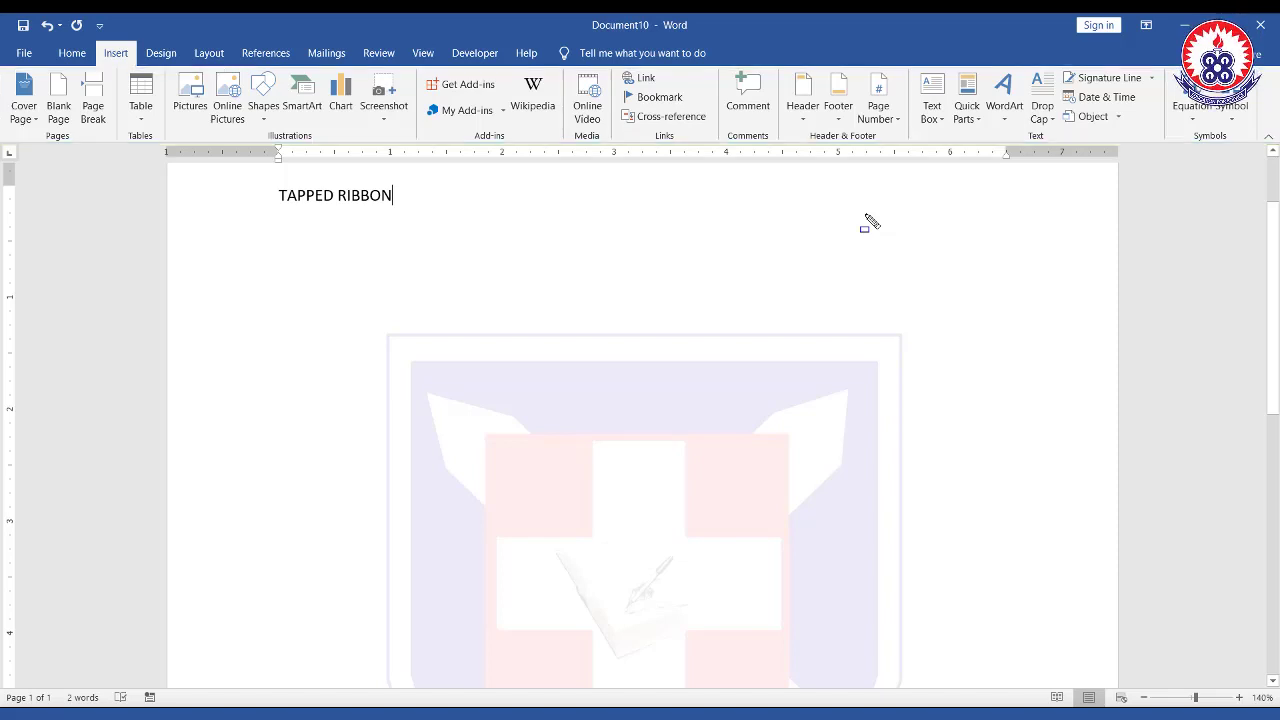
pyautogui.click(72, 53)
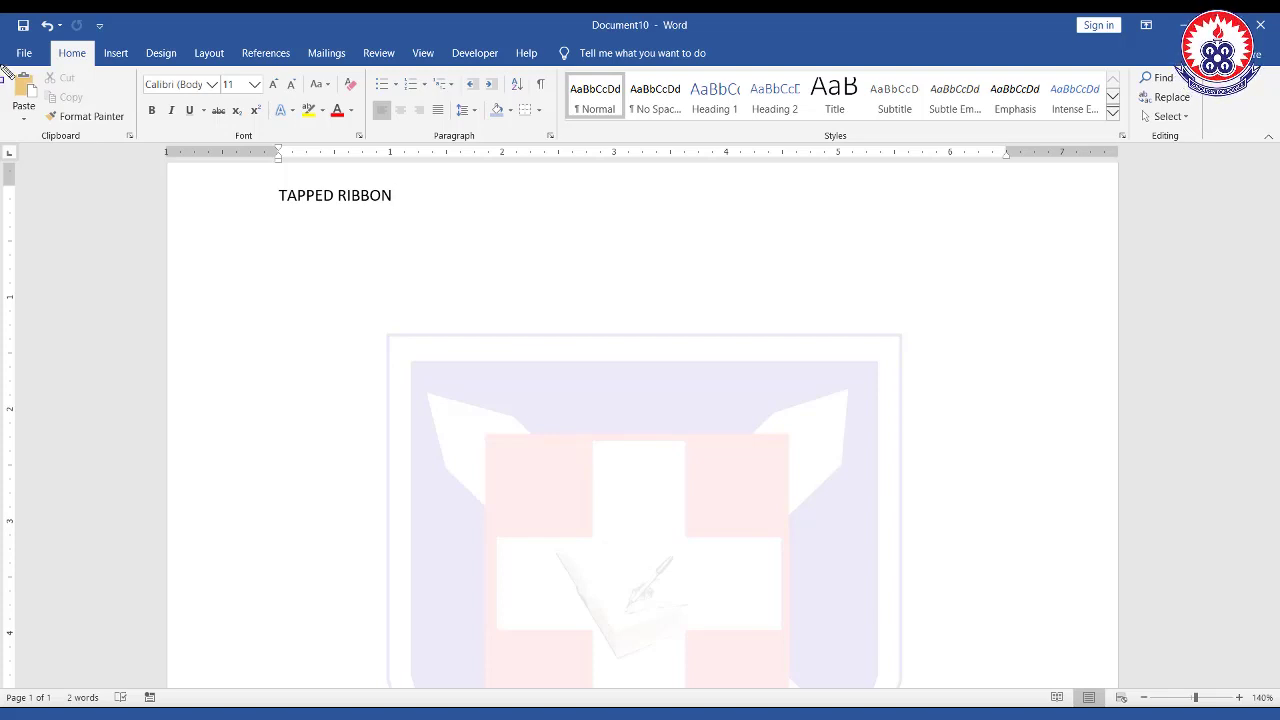
# Drag across several groups on the ribbon.
pyautogui.moveTo(2, 67)
pyautogui.mouseDown()
pyautogui.moveTo(108, 114)
pyautogui.moveTo(140, 144)
pyautogui.mouseUp()
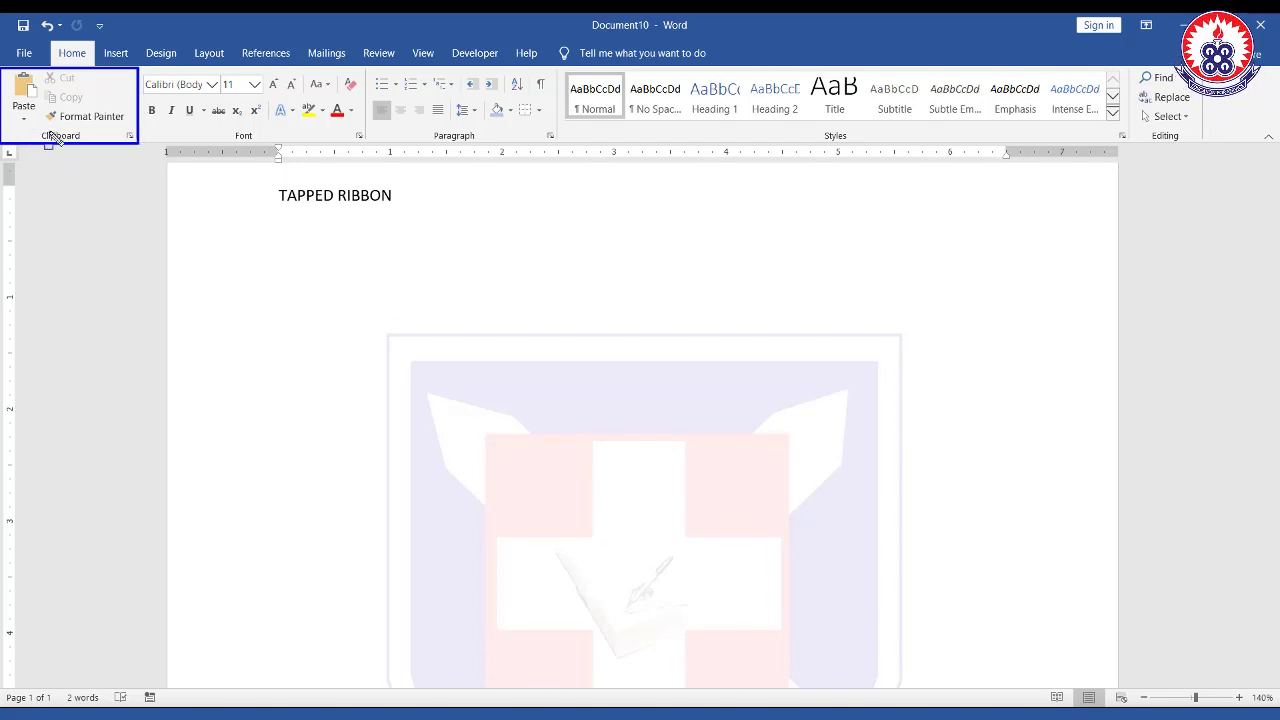
pyautogui.moveTo(31, 129); pyautogui.dragTo(87, 141)
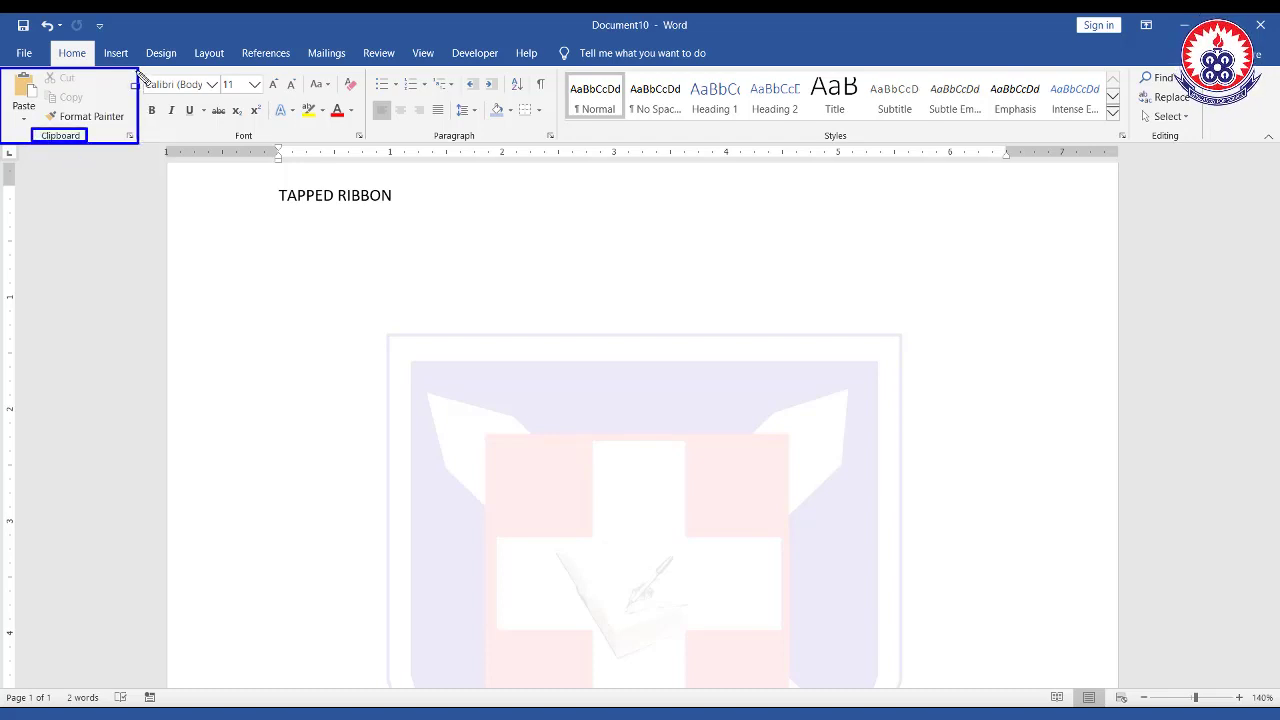
pyautogui.moveTo(150, 86)
pyautogui.mouseDown()
pyautogui.moveTo(286, 146)
pyautogui.moveTo(366, 149)
pyautogui.mouseUp()
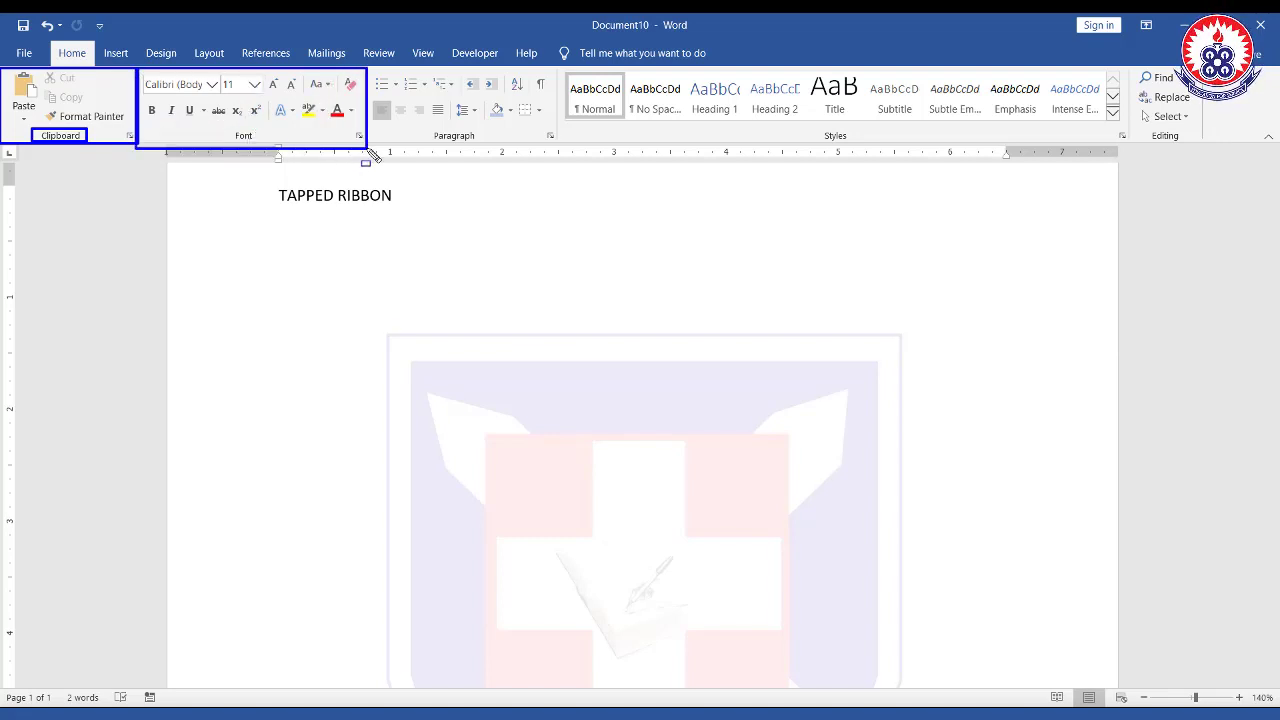
pyautogui.moveTo(226, 128); pyautogui.dragTo(264, 143)
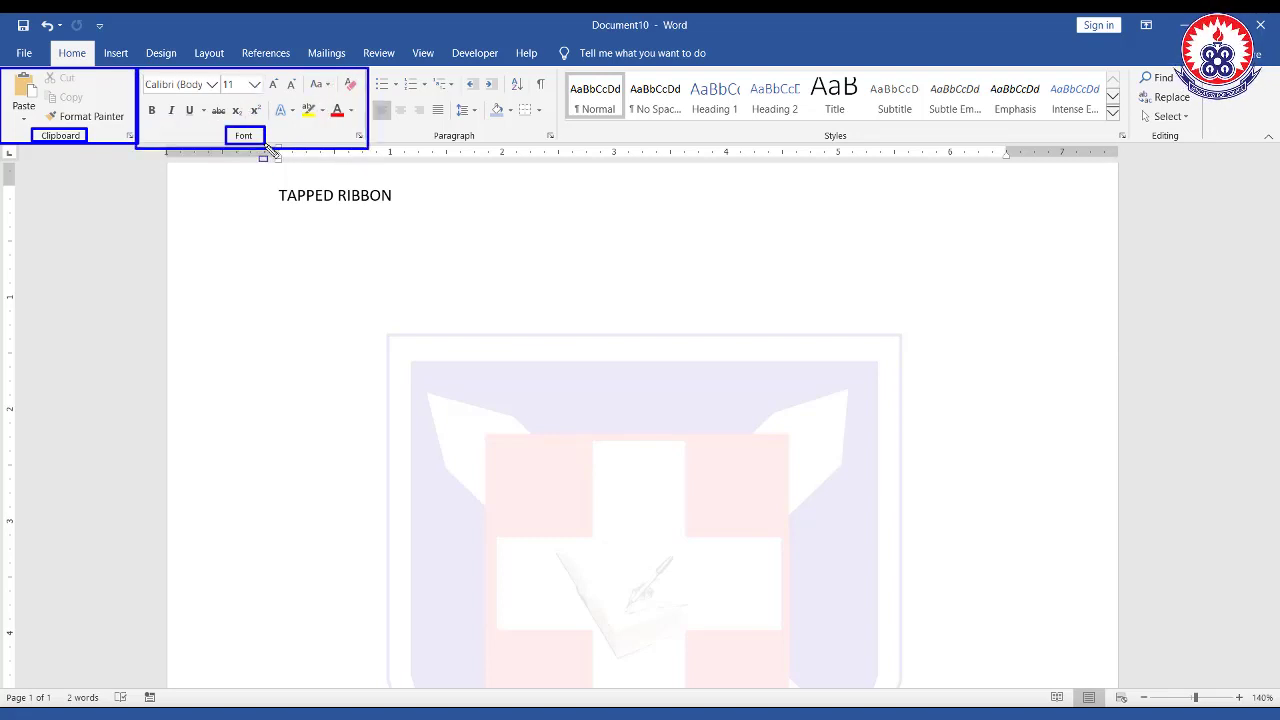
pyautogui.moveTo(370, 70)
pyautogui.mouseDown()
pyautogui.moveTo(392, 140)
pyautogui.moveTo(424, 166)
pyautogui.moveTo(558, 149)
pyautogui.mouseUp()
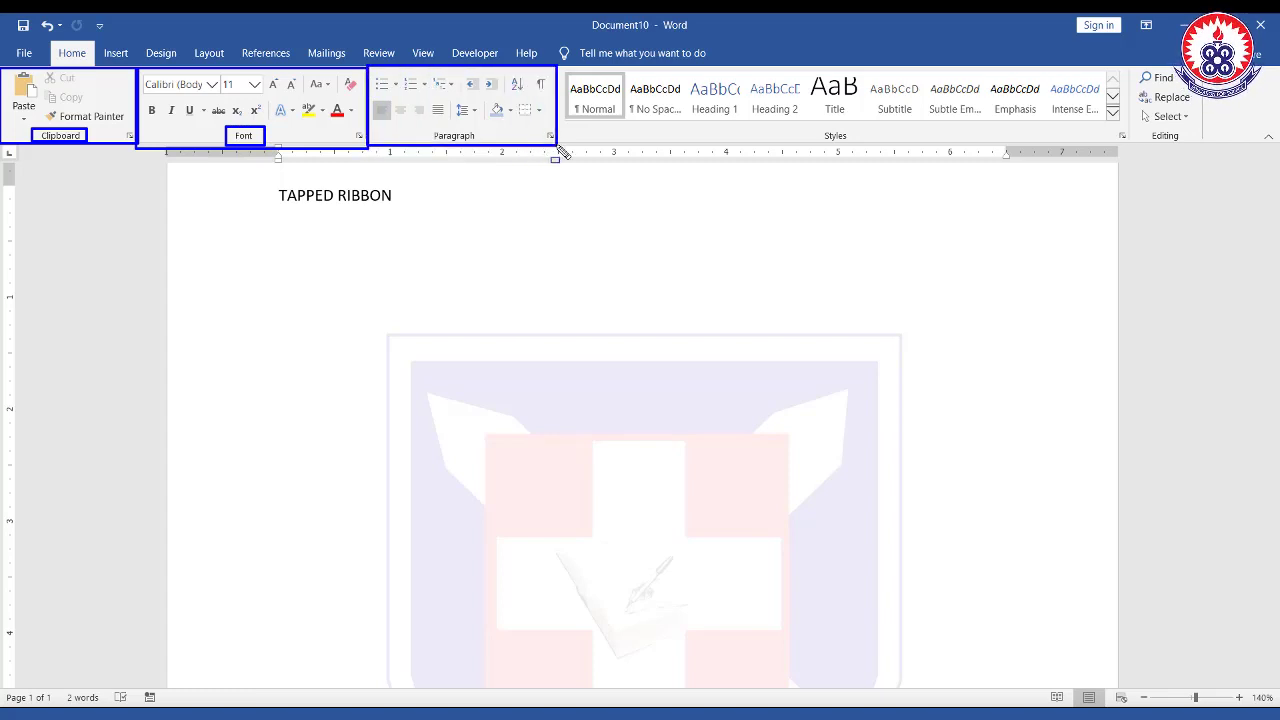
pyautogui.moveTo(430, 127); pyautogui.dragTo(488, 147)
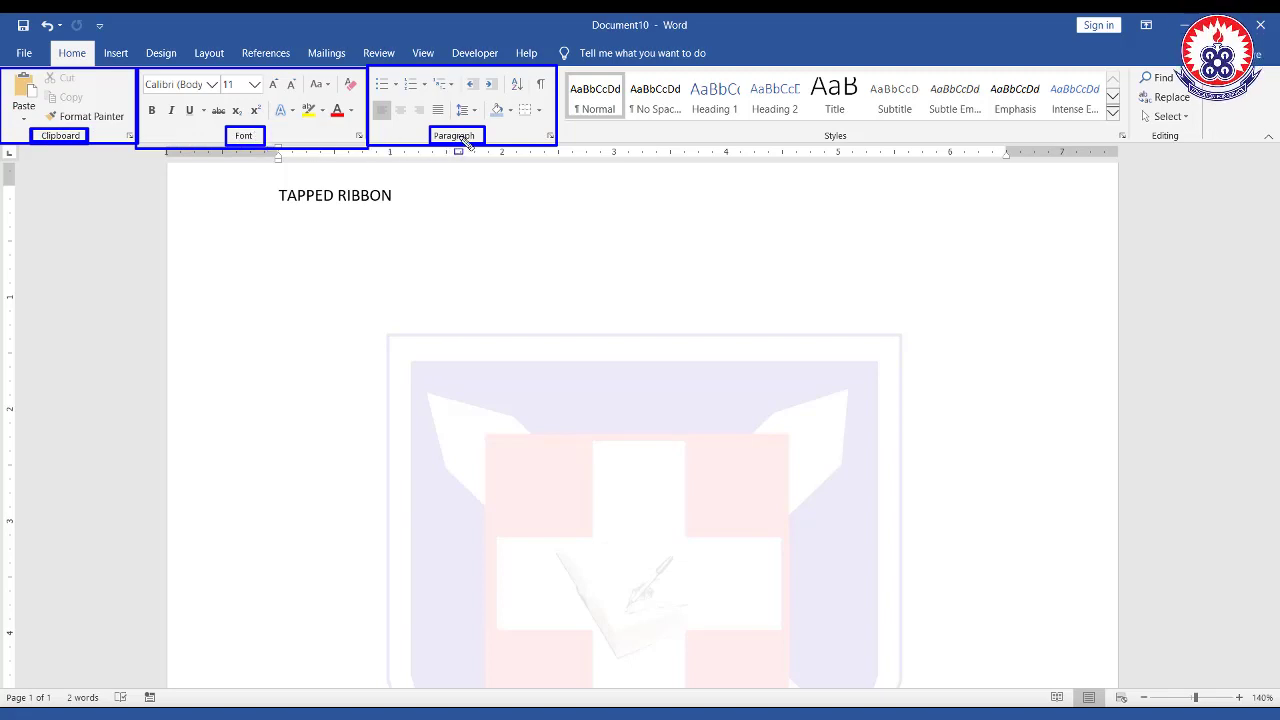
pyautogui.moveTo(370, 65)
pyautogui.mouseDown()
pyautogui.moveTo(540, 88)
pyautogui.moveTo(556, 147)
pyautogui.mouseUp()
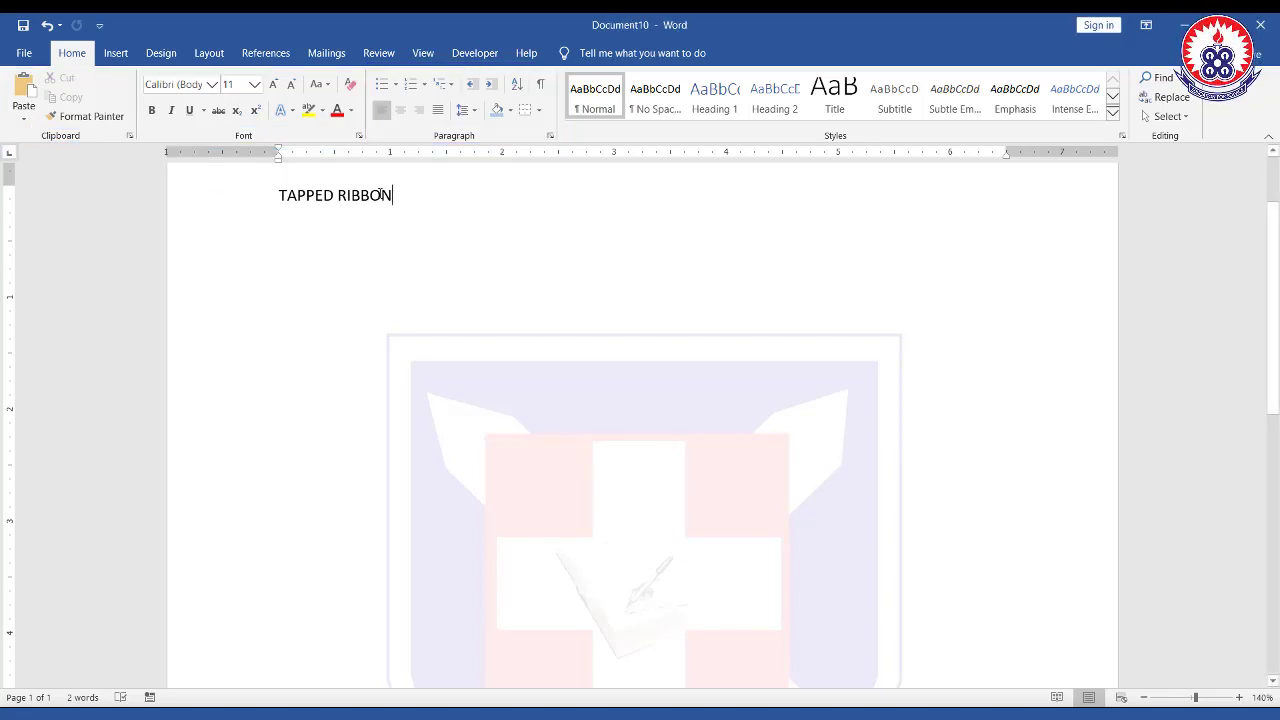
# Select the whole TAPPED RIBBON line by dragging back from its end.
pyautogui.moveTo(393, 195); pyautogui.dragTo(270, 196)
pyautogui.click(400, 195)
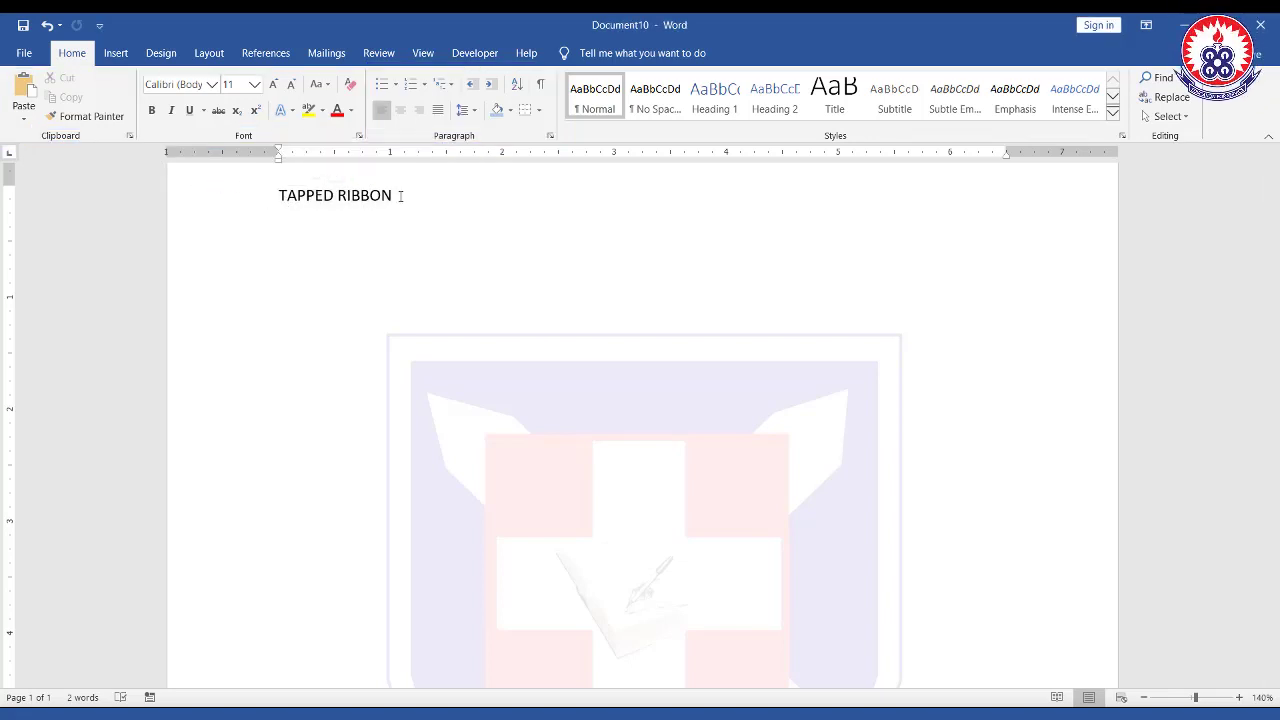
pyautogui.press('Left')
pyautogui.press('Left')
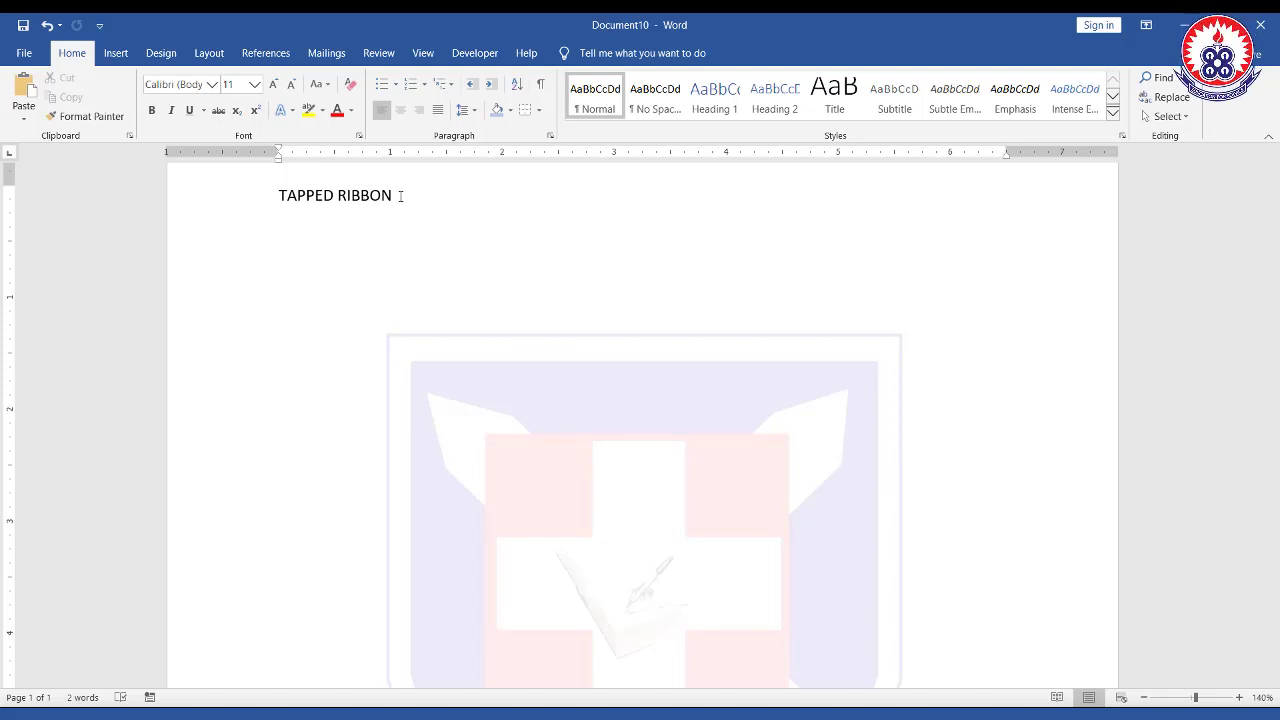
pyautogui.moveTo(393, 195); pyautogui.dragTo(300, 196)
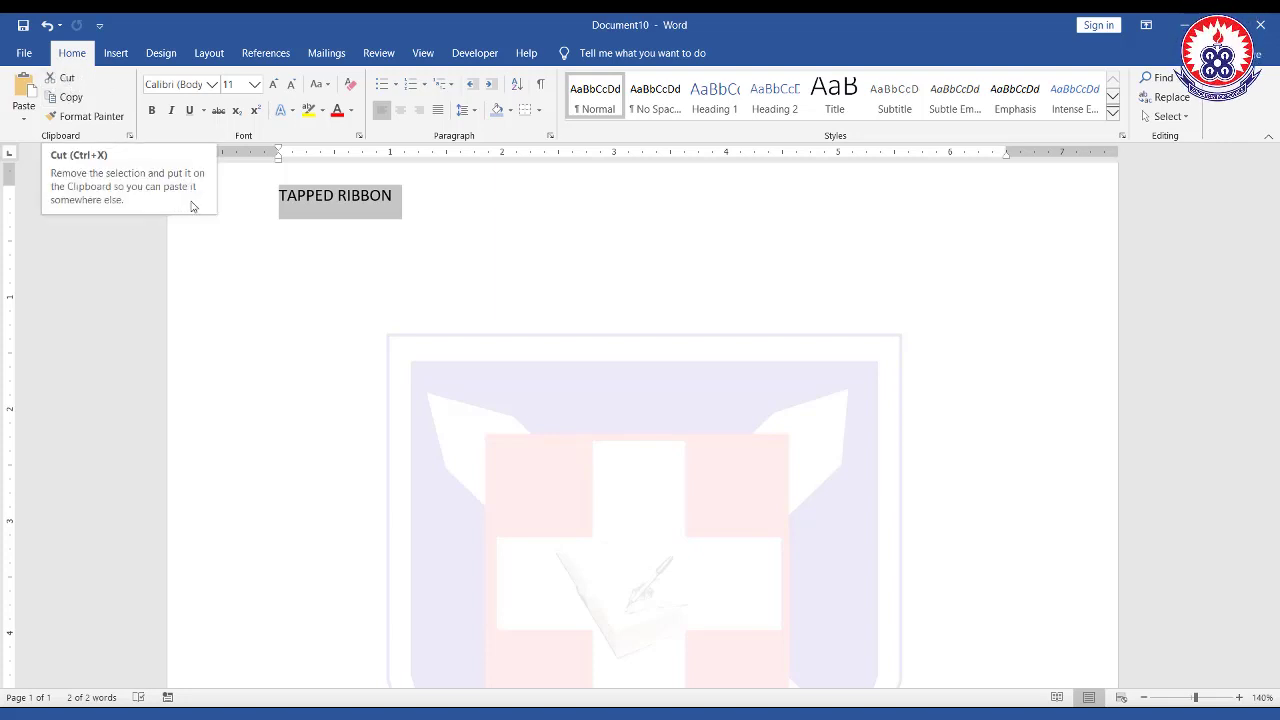
# Triple-click the TAPPED RIBBON line and copy it with the Home tab's Copy.
pyautogui.click(420, 197)
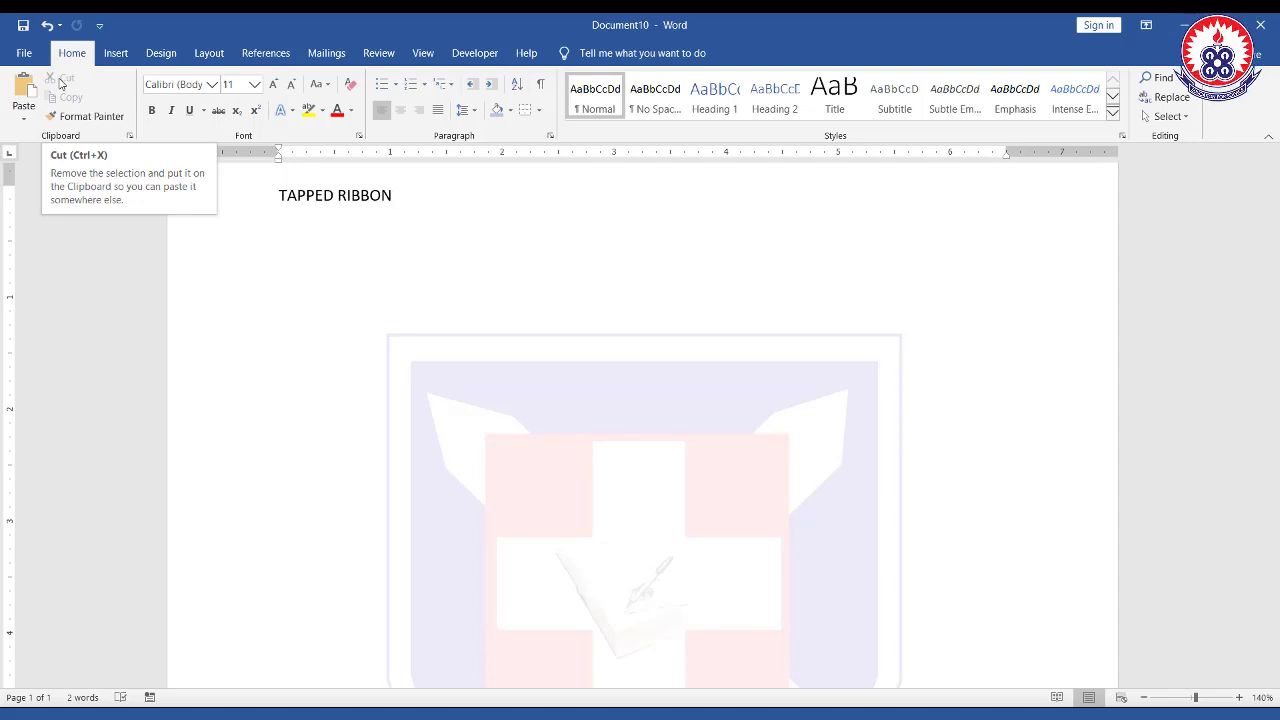
pyautogui.moveTo(396, 196); pyautogui.dragTo(277, 196)
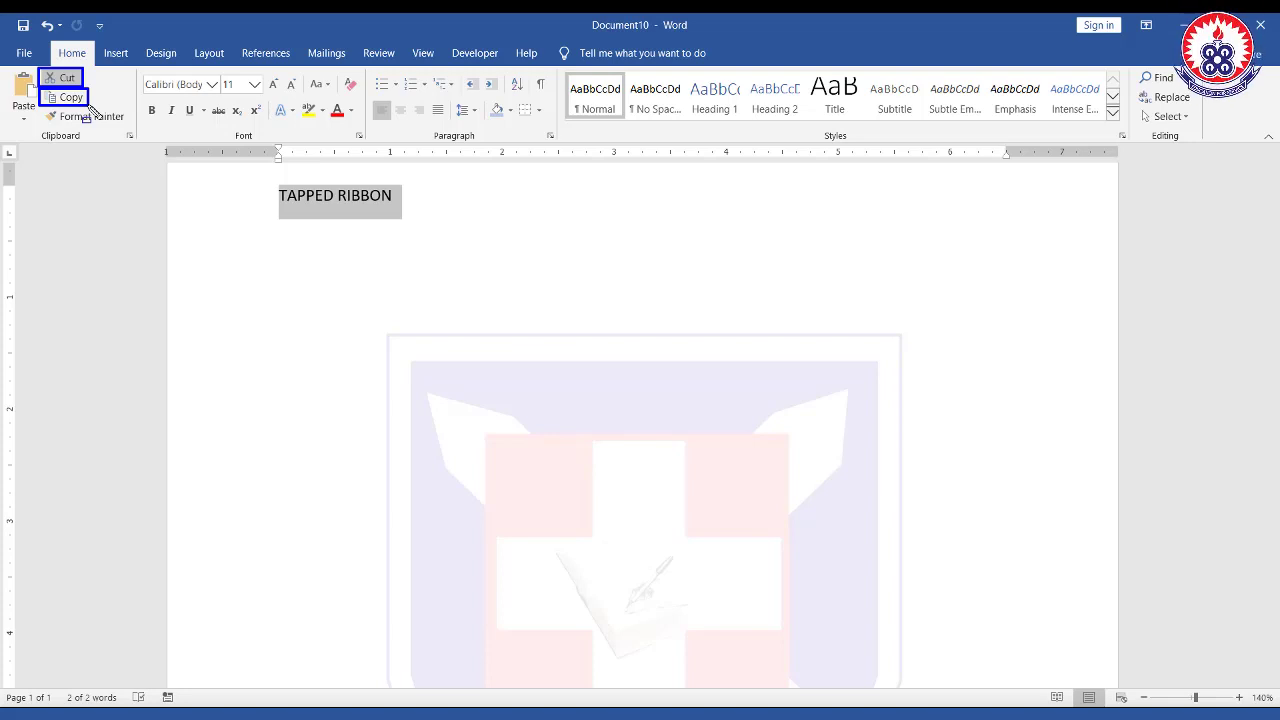
pyautogui.click(357, 205)
pyautogui.tripleClick(362, 208)
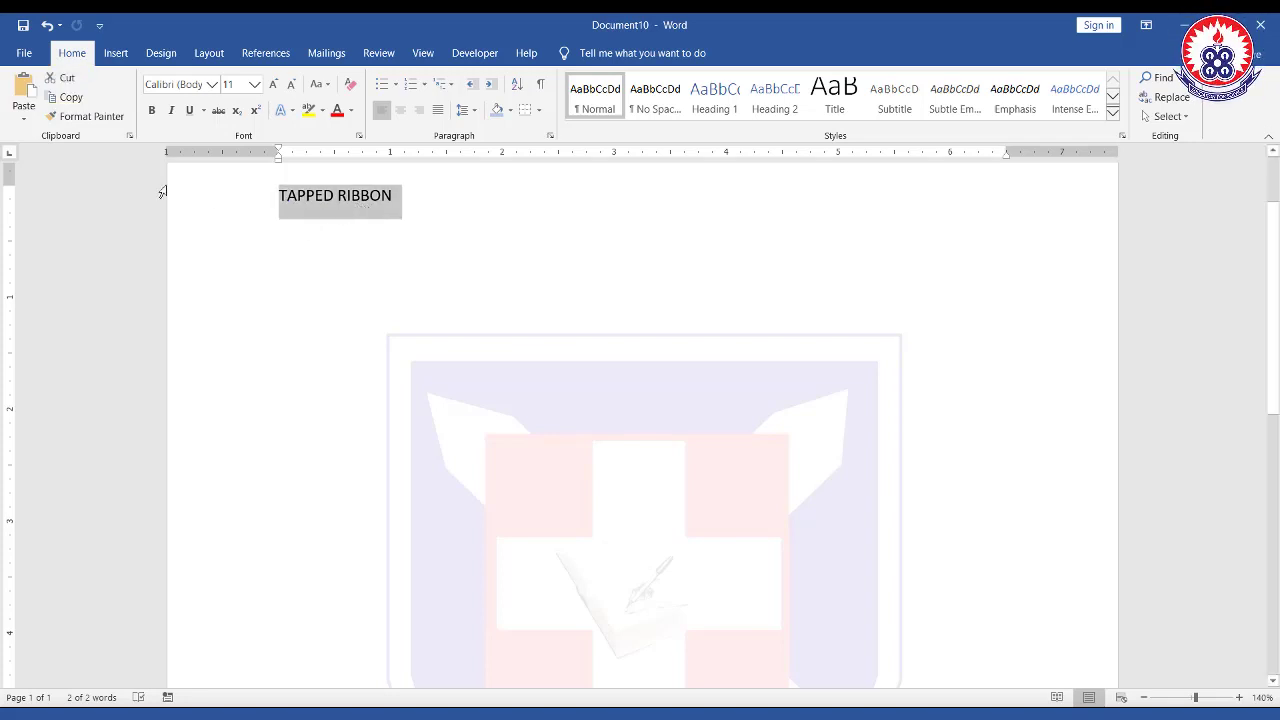
pyautogui.click(66, 101)
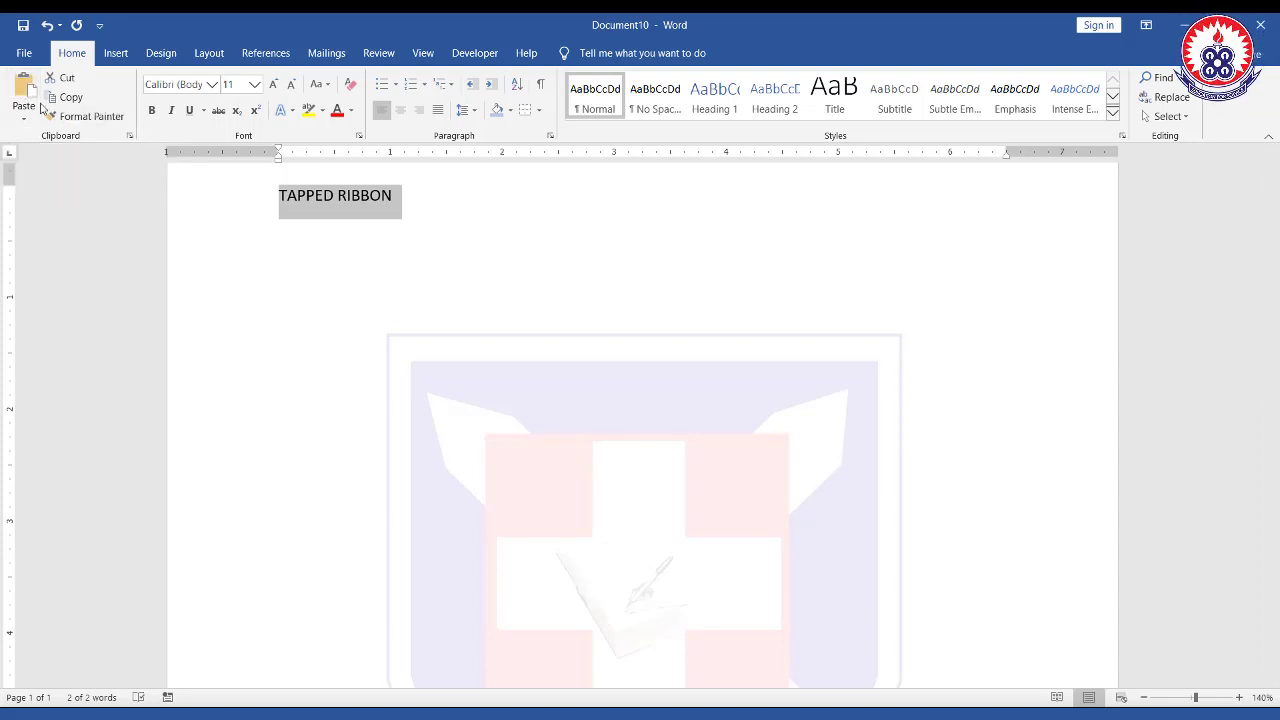
# Paste four more copies of the TAPPED RIBBON line into the document.
pyautogui.click(29, 91)
pyautogui.click(29, 91)
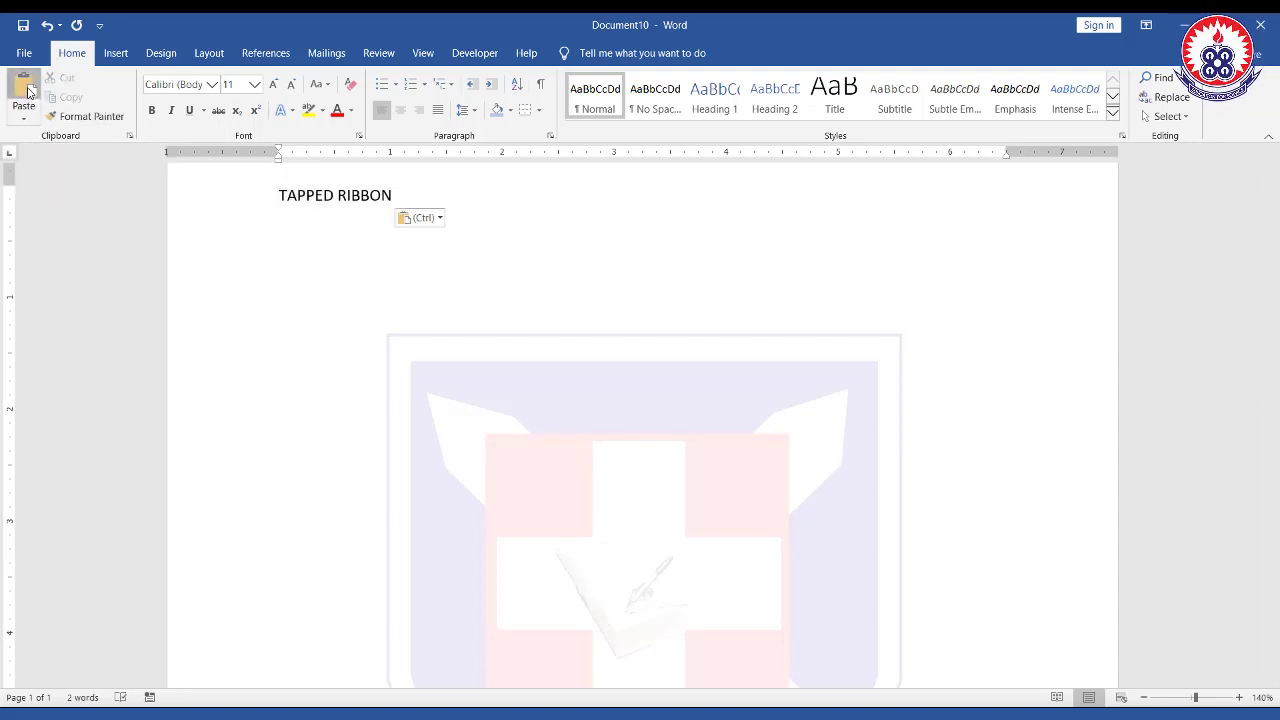
pyautogui.click(29, 91)
pyautogui.click(29, 91)
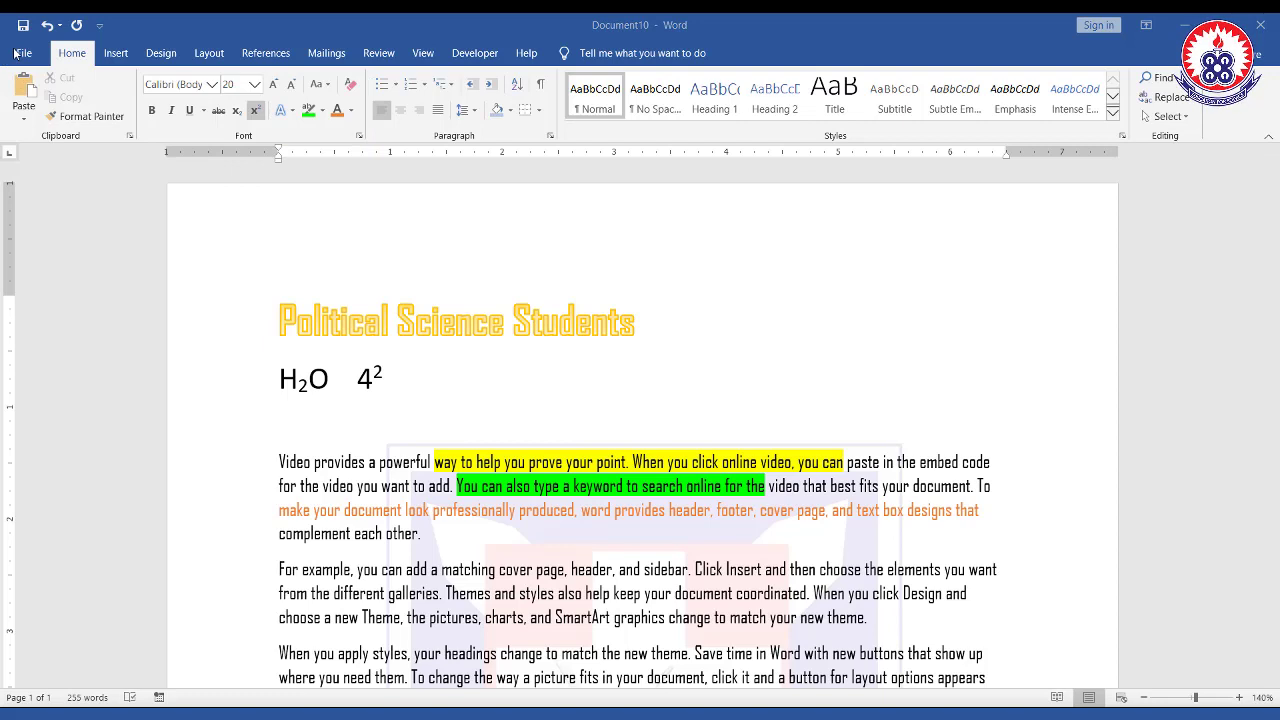
pyautogui.moveTo(7, 41)
pyautogui.mouseDown()
pyautogui.moveTo(160, 66)
pyautogui.moveTo(555, 70)
pyautogui.mouseUp()
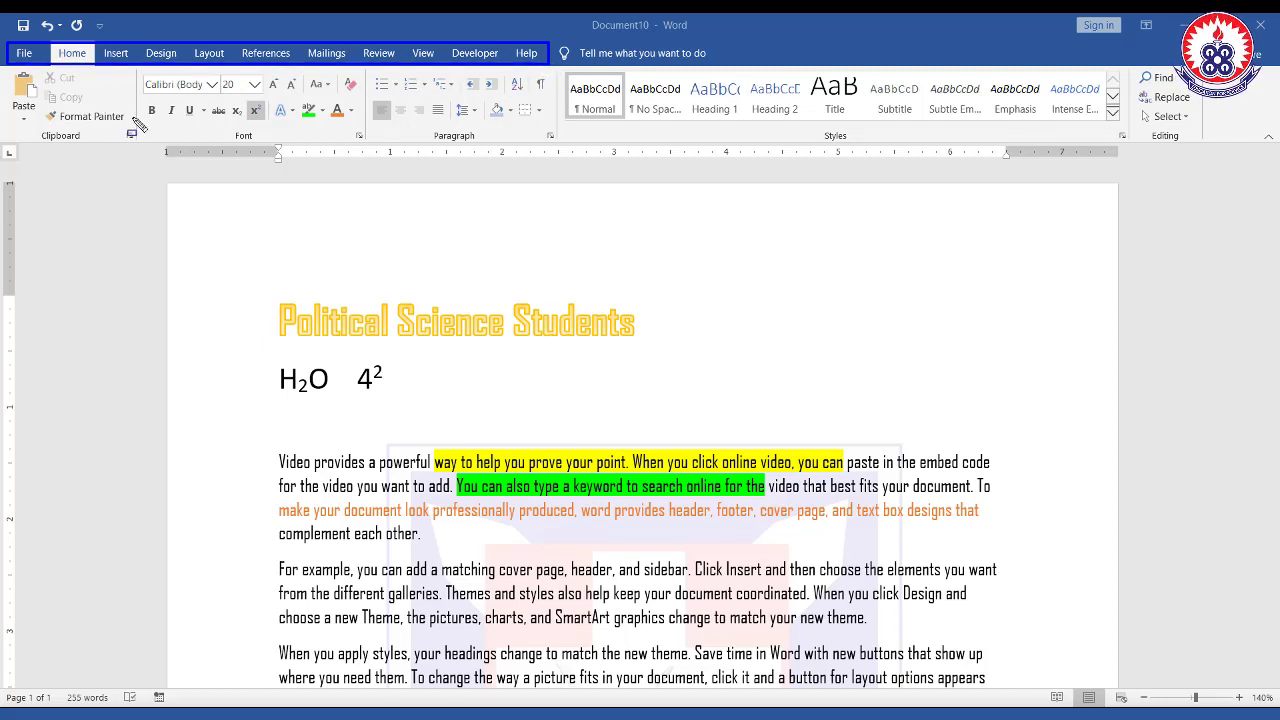
pyautogui.press('Escape')
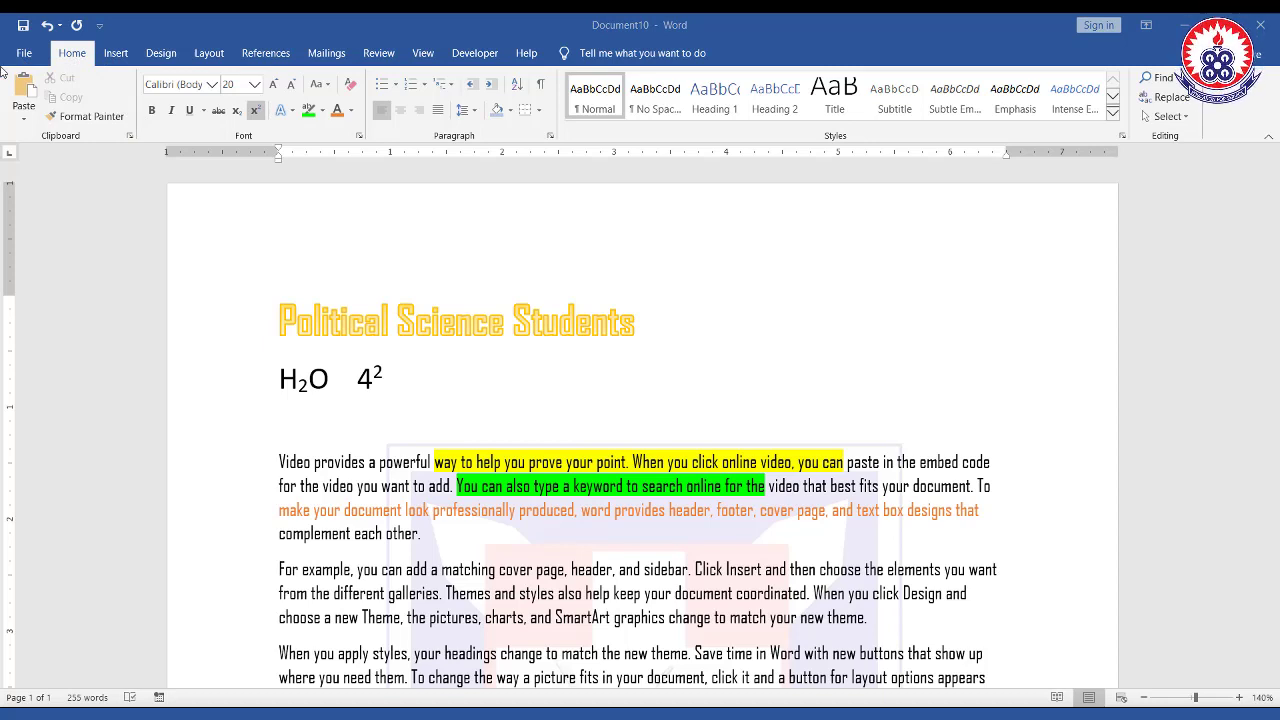
pyautogui.moveTo(3, 70)
pyautogui.mouseDown()
pyautogui.moveTo(300, 140)
pyautogui.moveTo(646, 140)
pyautogui.moveTo(880, 158)
pyautogui.moveTo(1110, 110)
pyautogui.mouseUp()
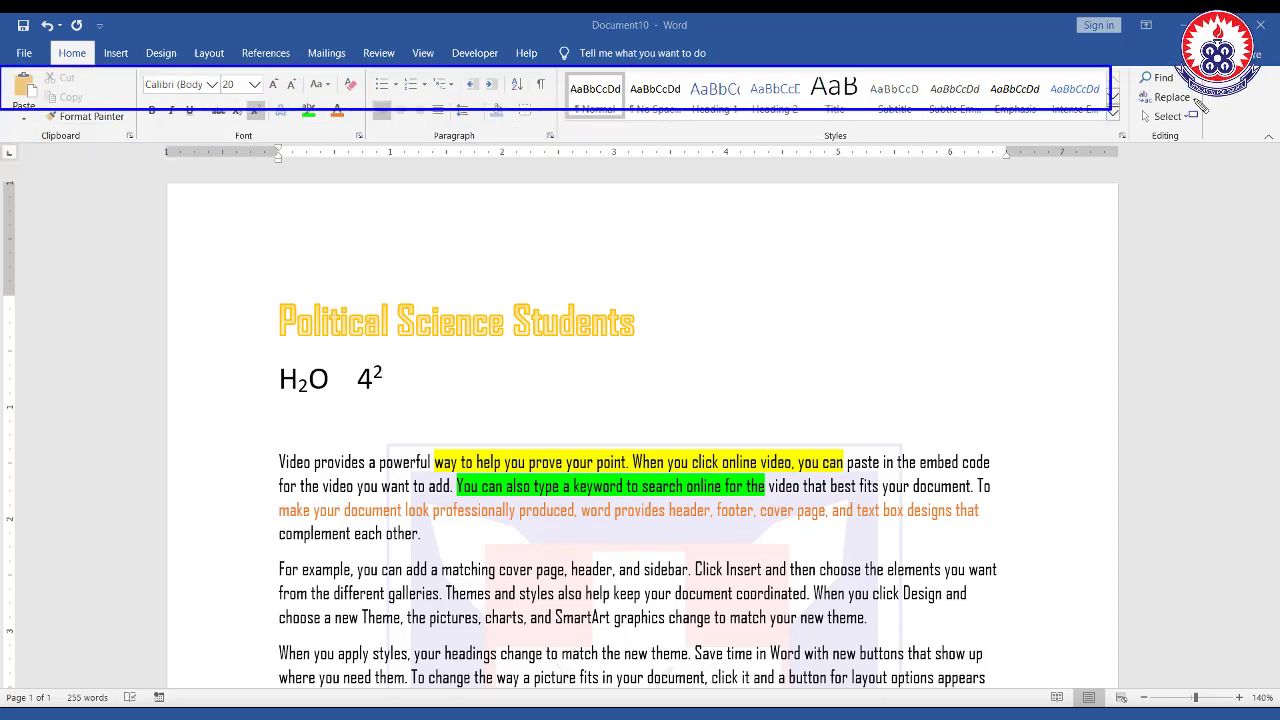
pyautogui.moveTo(1200, 105); pyautogui.dragTo(1268, 141)
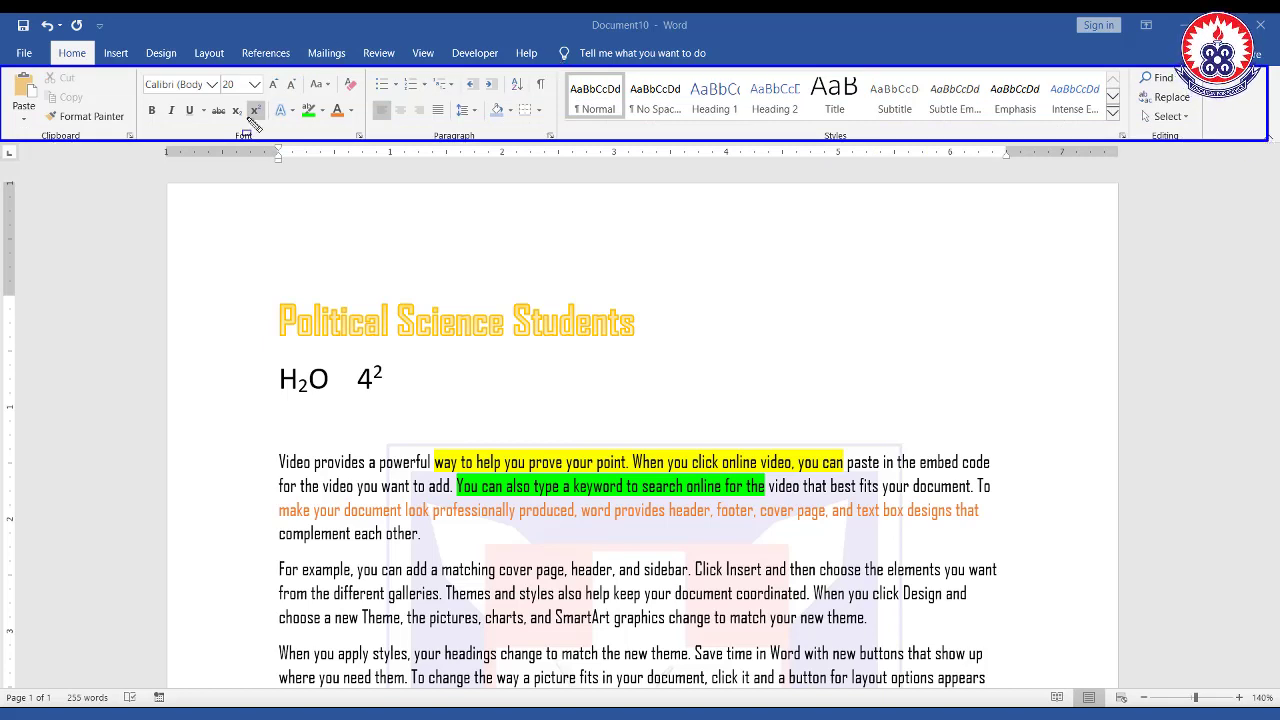
# Go from the Insert tab to the Design tab to show themes, colours, fonts and page background.
pyautogui.click(110, 56)
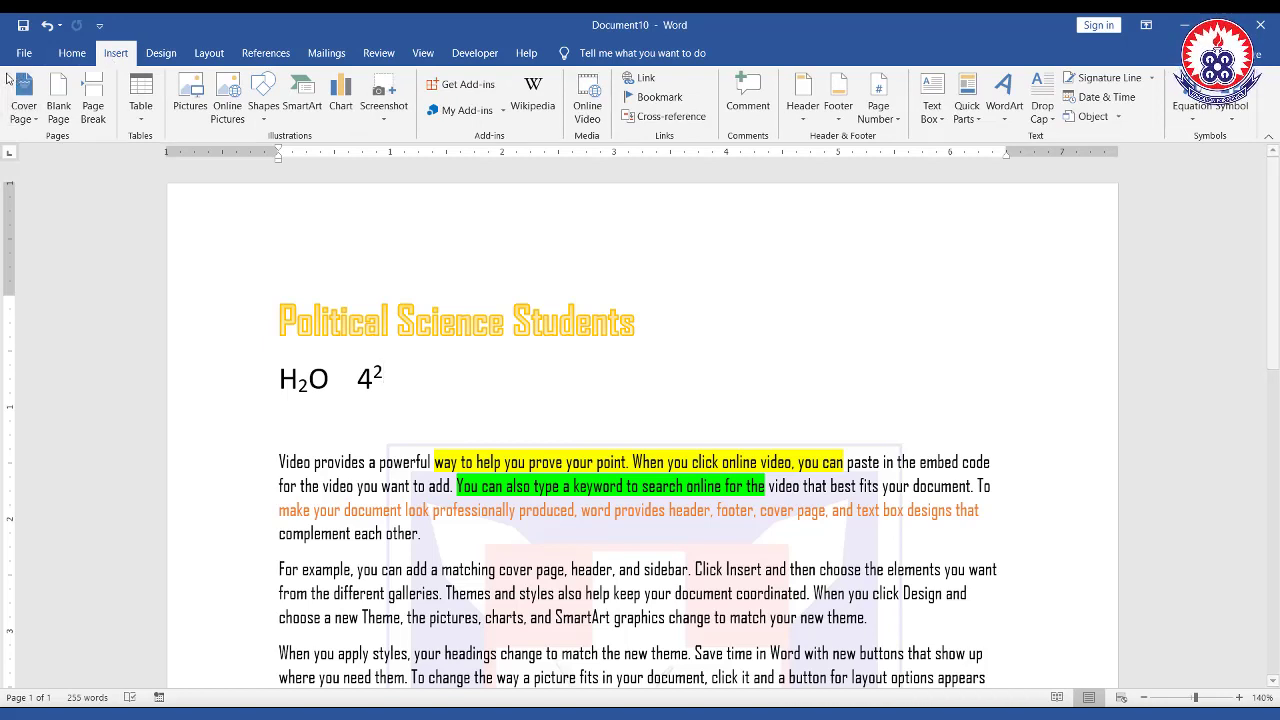
pyautogui.moveTo(3, 68)
pyautogui.mouseDown()
pyautogui.moveTo(20, 88)
pyautogui.moveTo(1040, 102)
pyautogui.moveTo(1272, 163)
pyautogui.moveTo(1275, 145)
pyautogui.mouseUp()
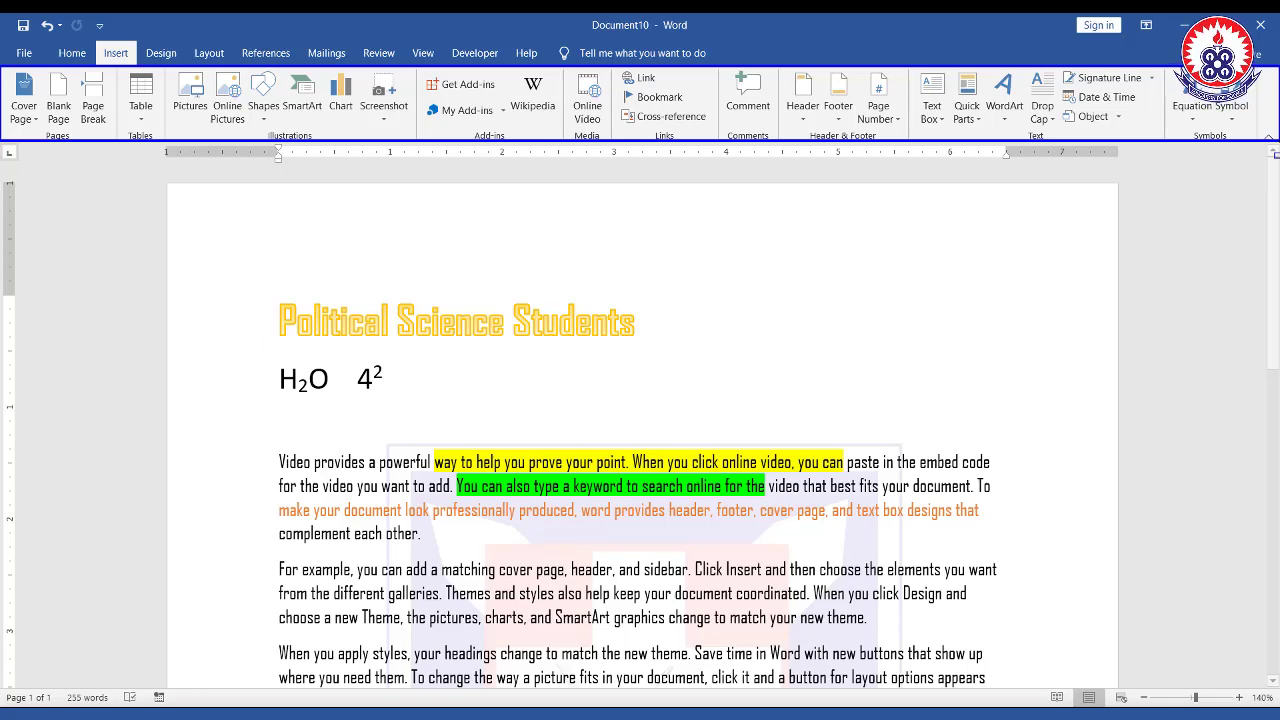
pyautogui.click(165, 61)
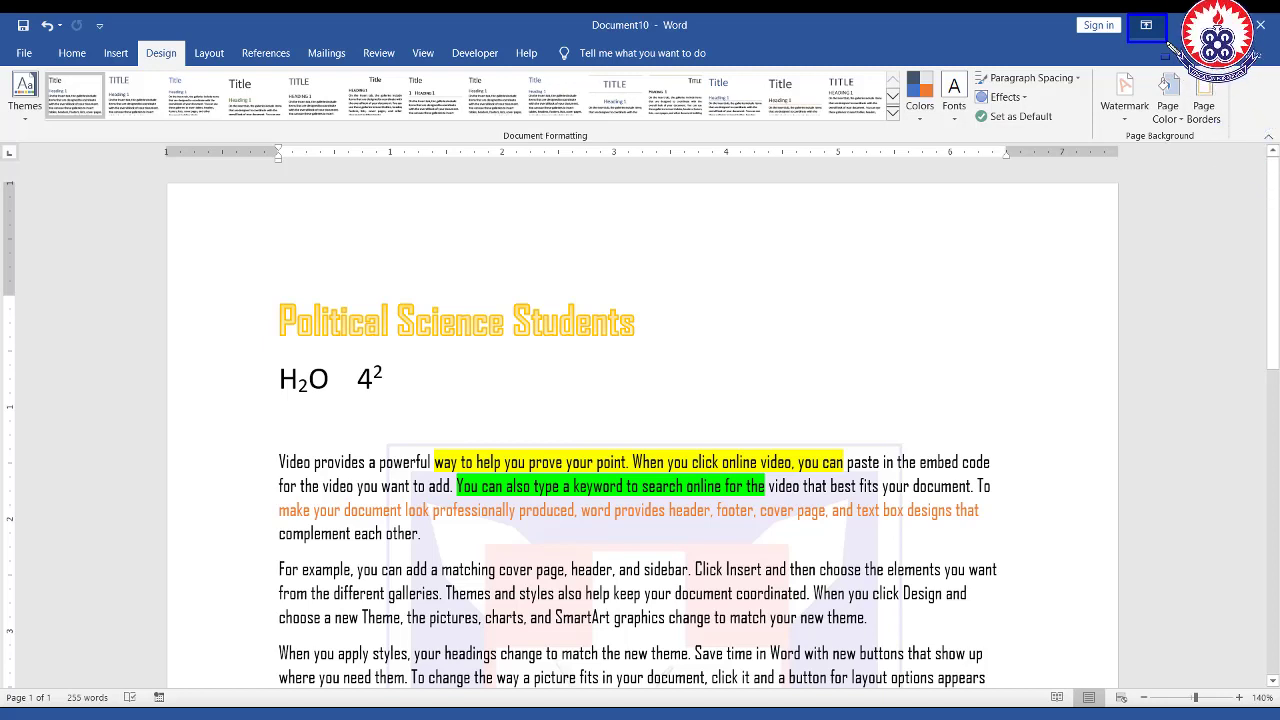
# Set the ribbon display option to Auto-hide Ribbon so the document fills the screen.
pyautogui.click(1148, 28)
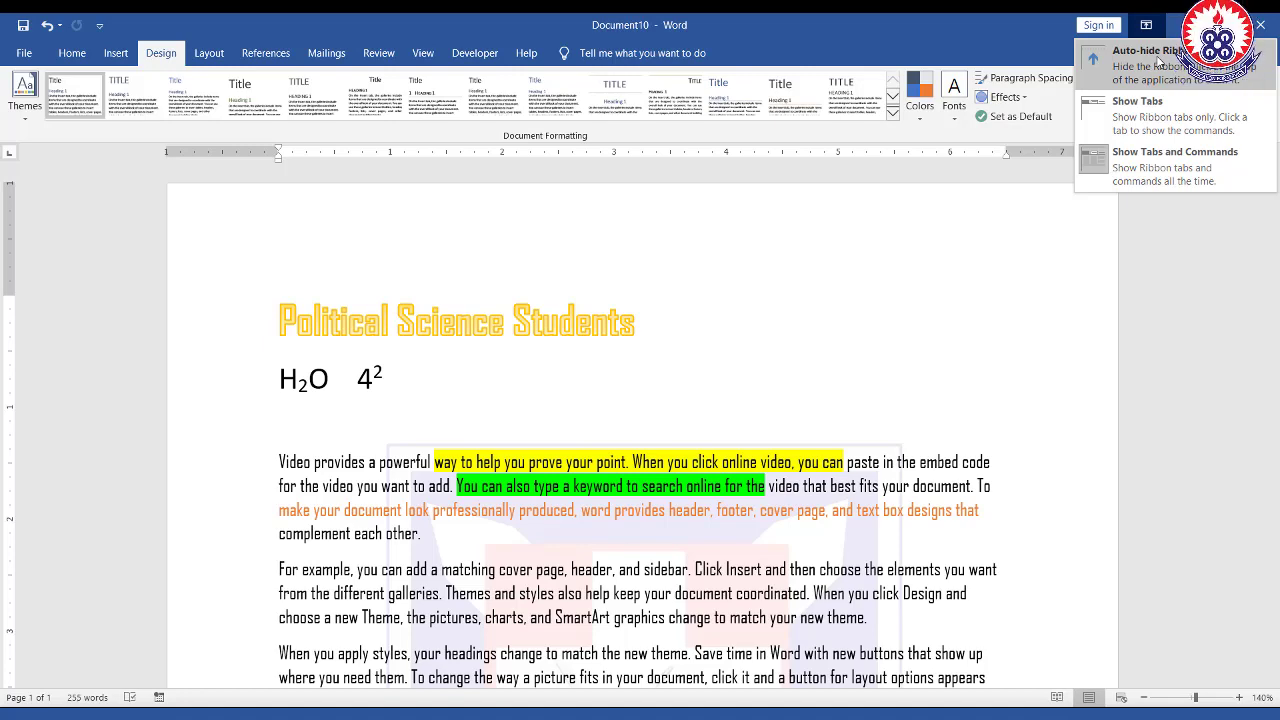
pyautogui.click(1150, 55)
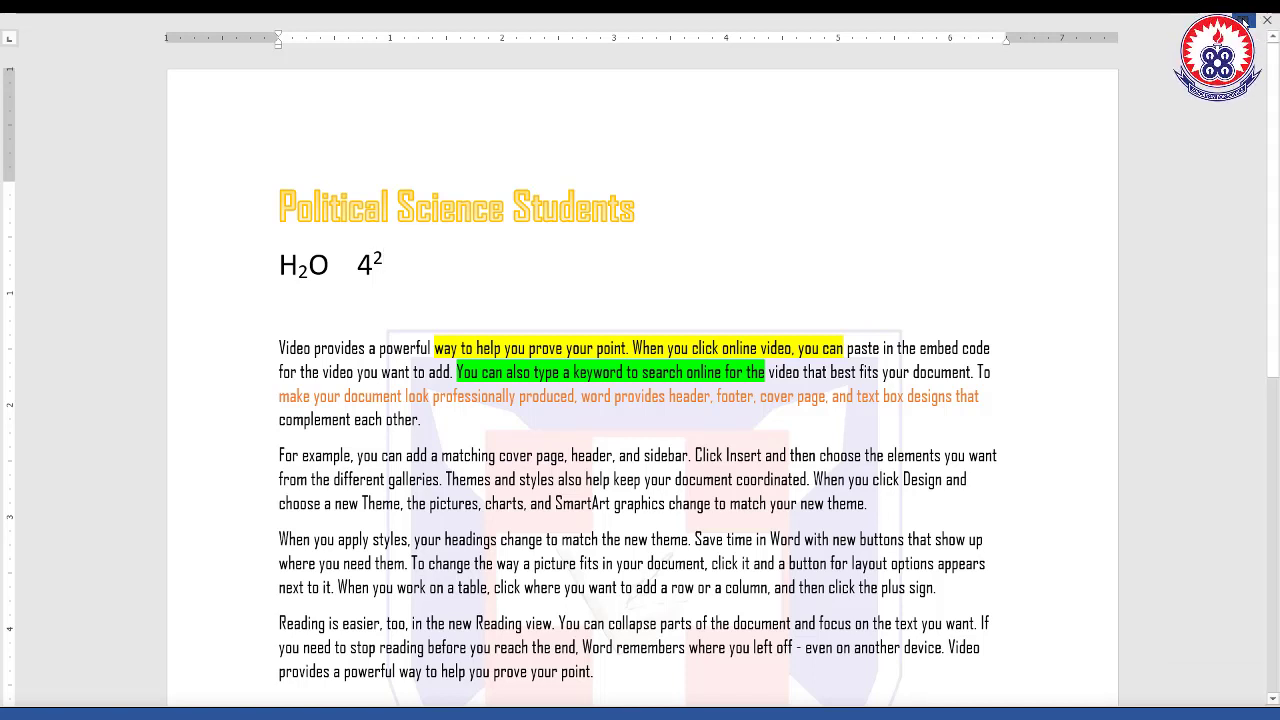
pyautogui.click(1245, 20)
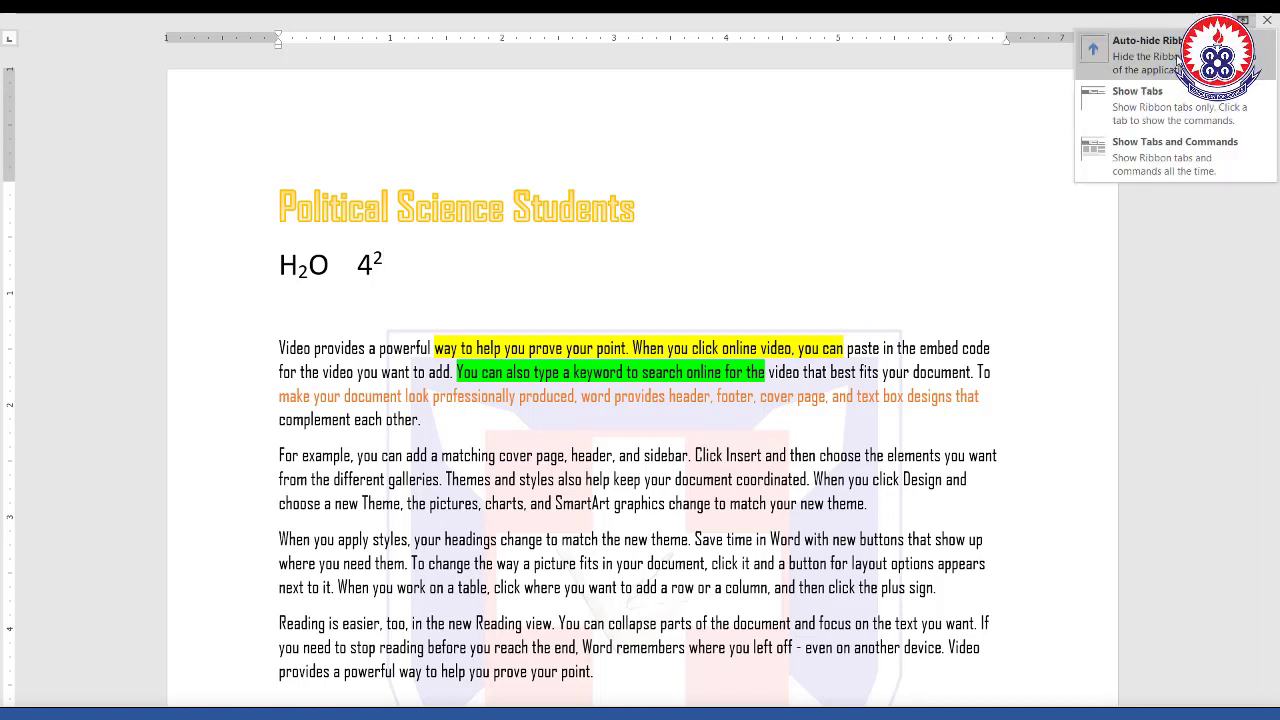
pyautogui.click(1178, 58)
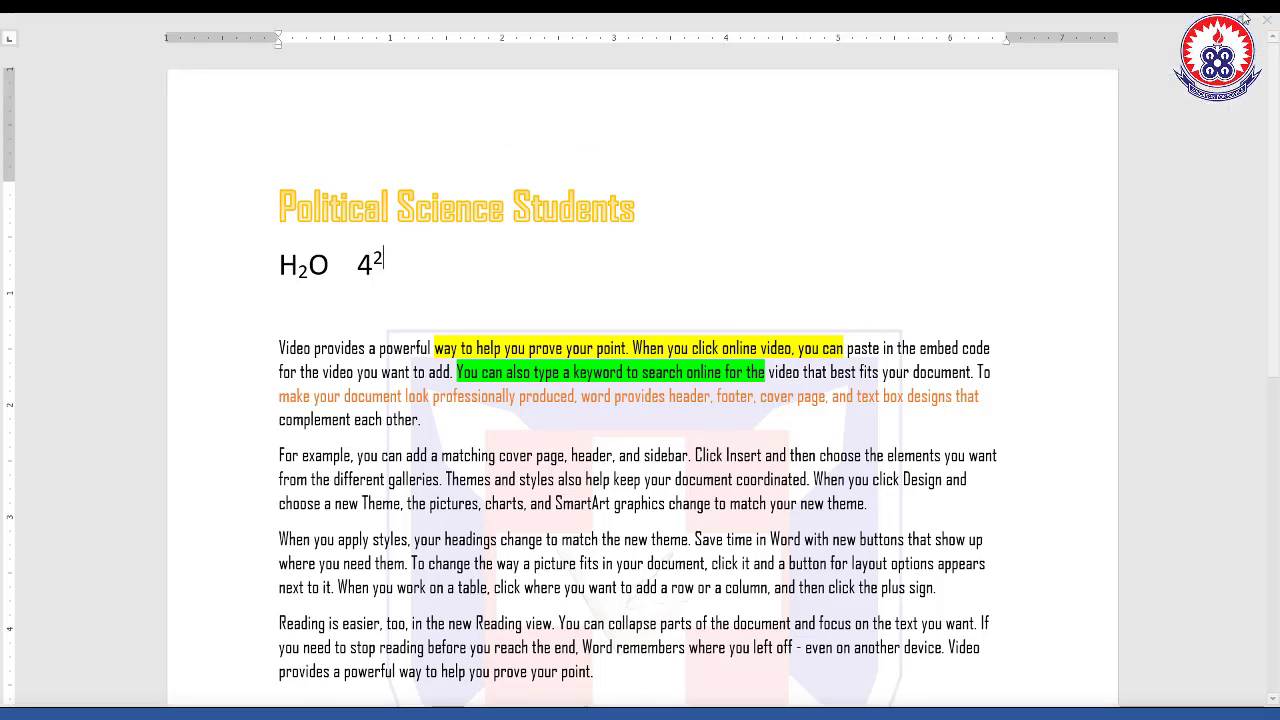
# Cancel the close prompt to keep the document open, then temporarily reveal the hidden ribbon.
pyautogui.click(1266, 20)
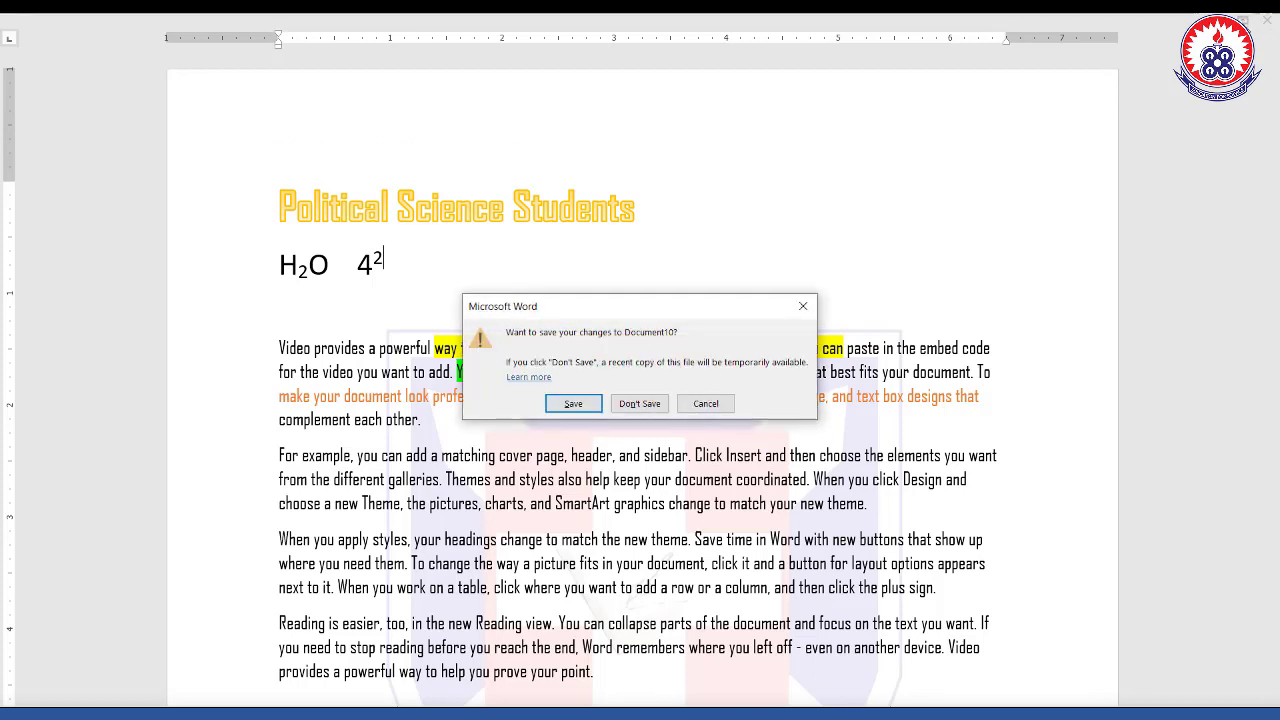
pyautogui.click(706, 403)
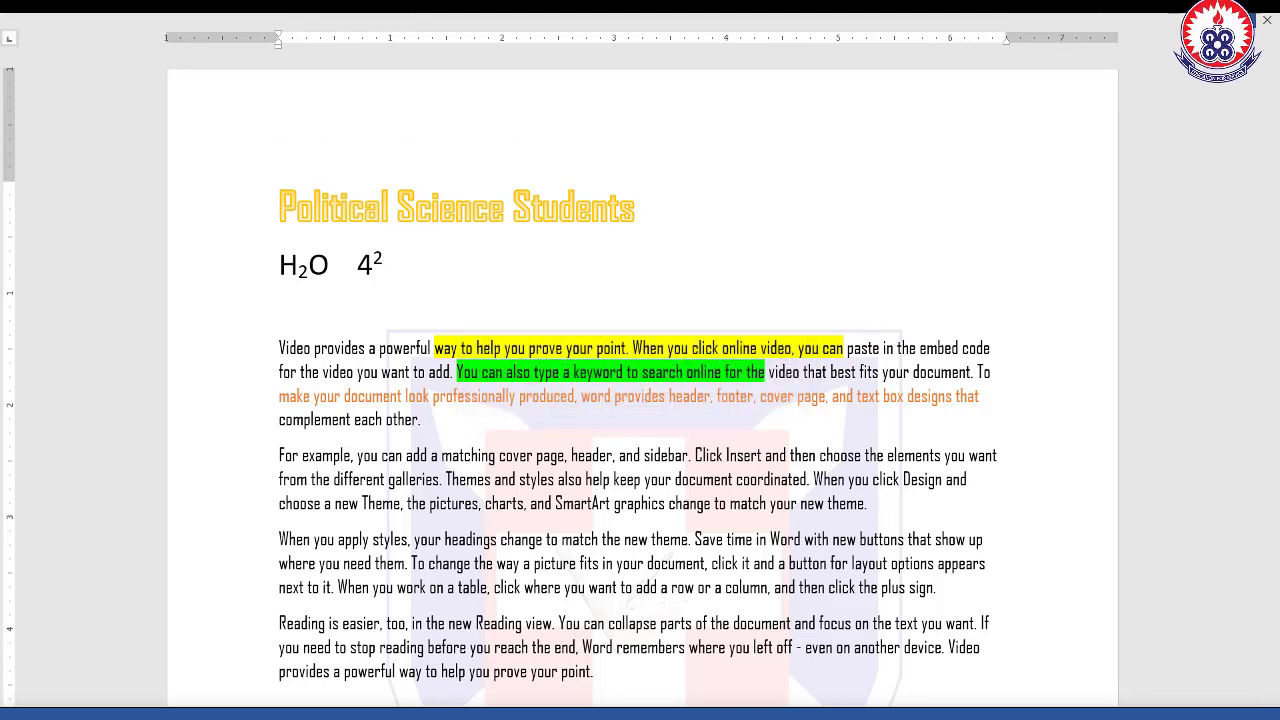
pyautogui.click(1243, 20)
pyautogui.click(1100, 42)
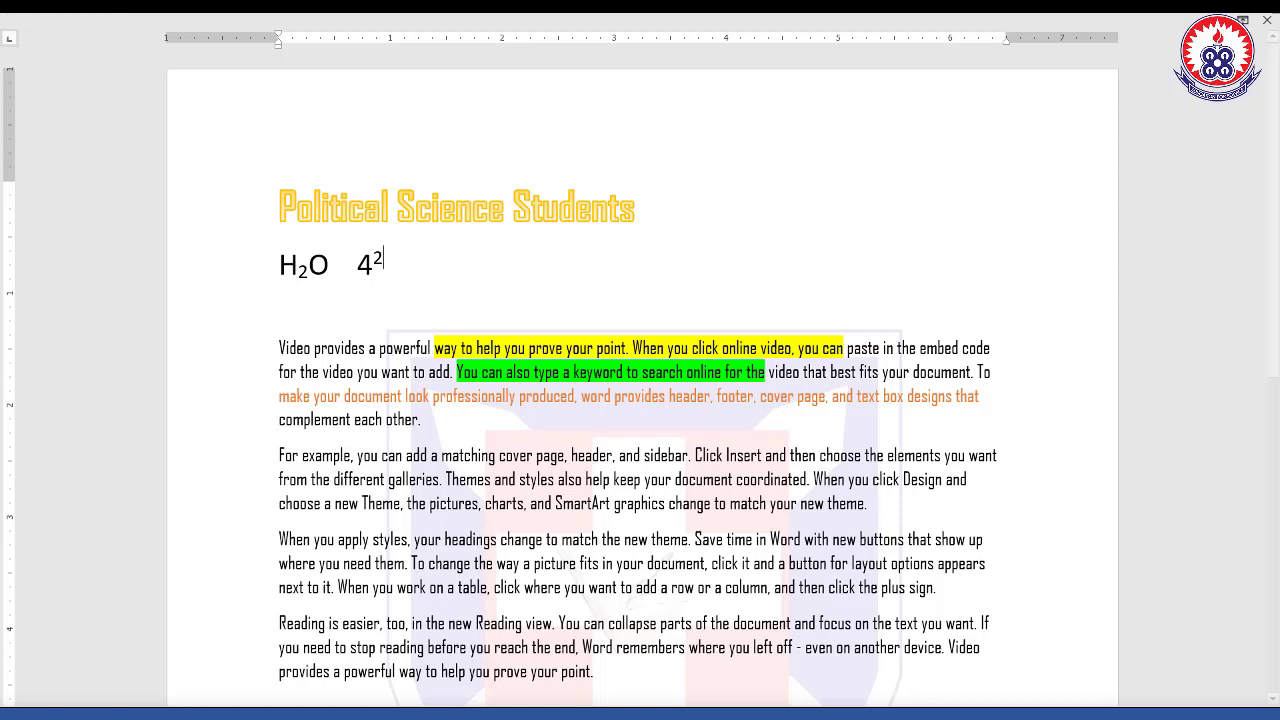
pyautogui.click(1150, 20)
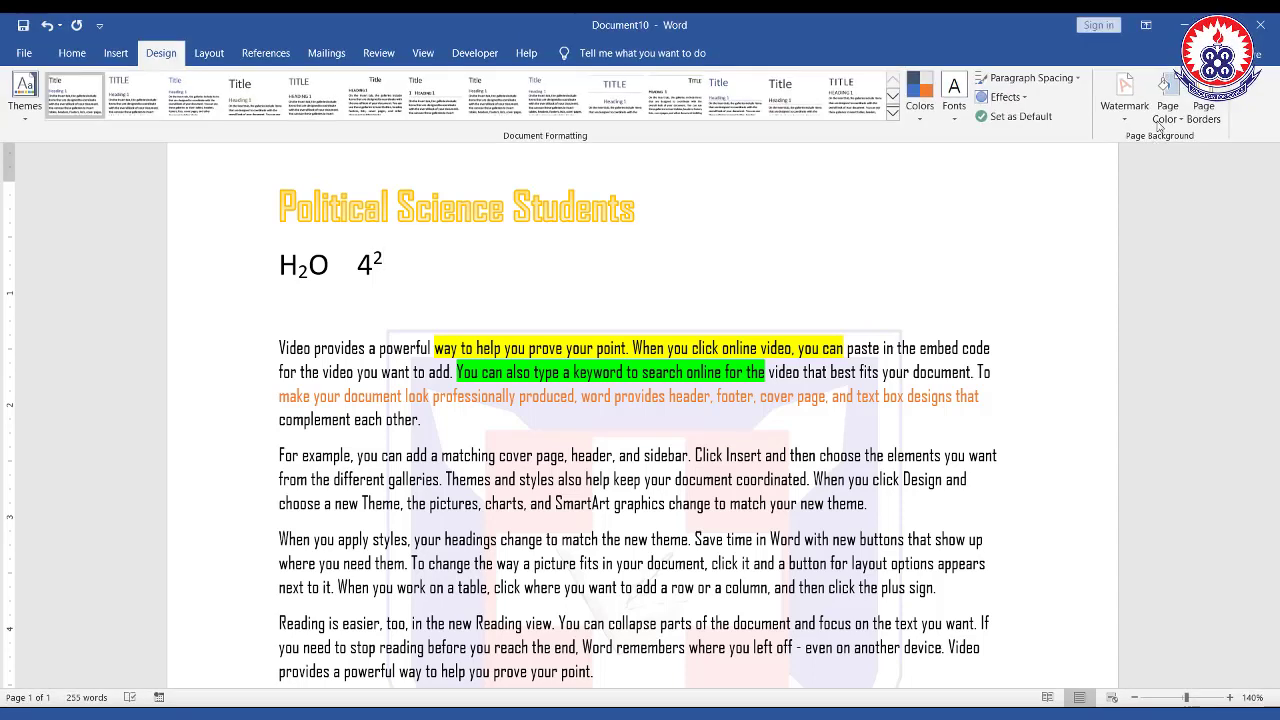
# Collapse the ribbon to tab names only, briefly showing the Home commands before dismissing them.
pyautogui.click(1145, 27)
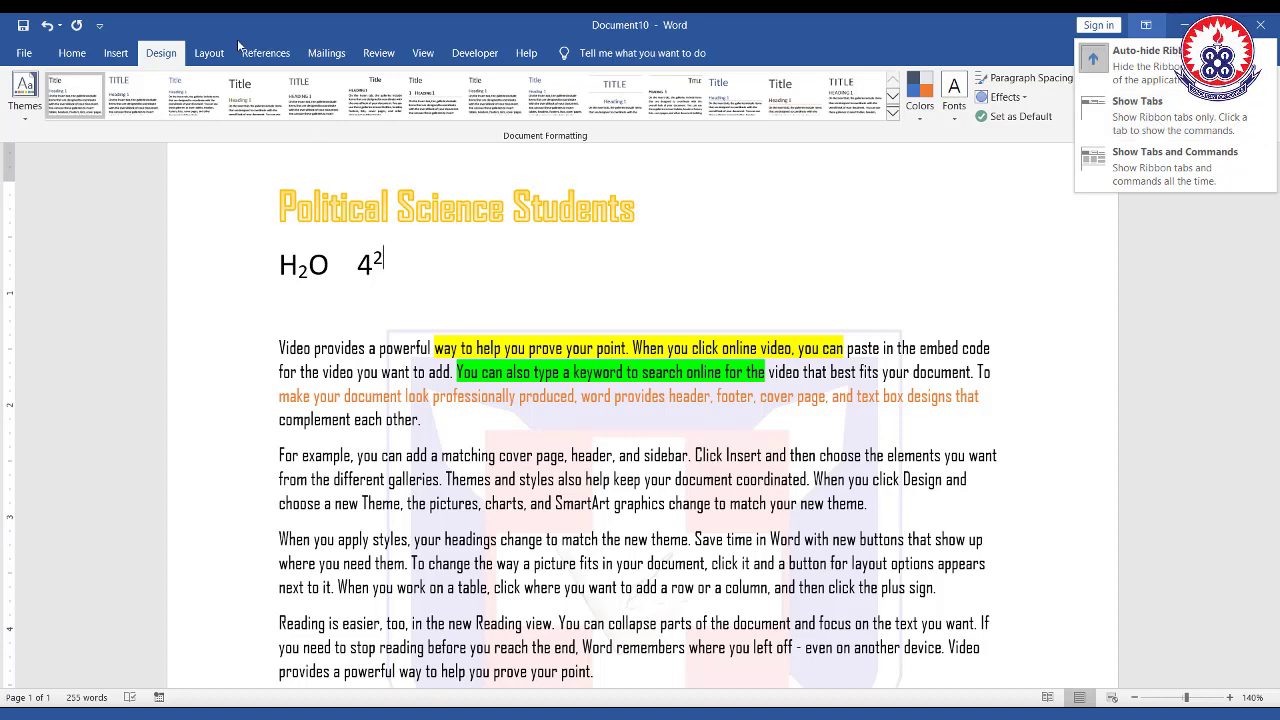
pyautogui.click(1148, 136)
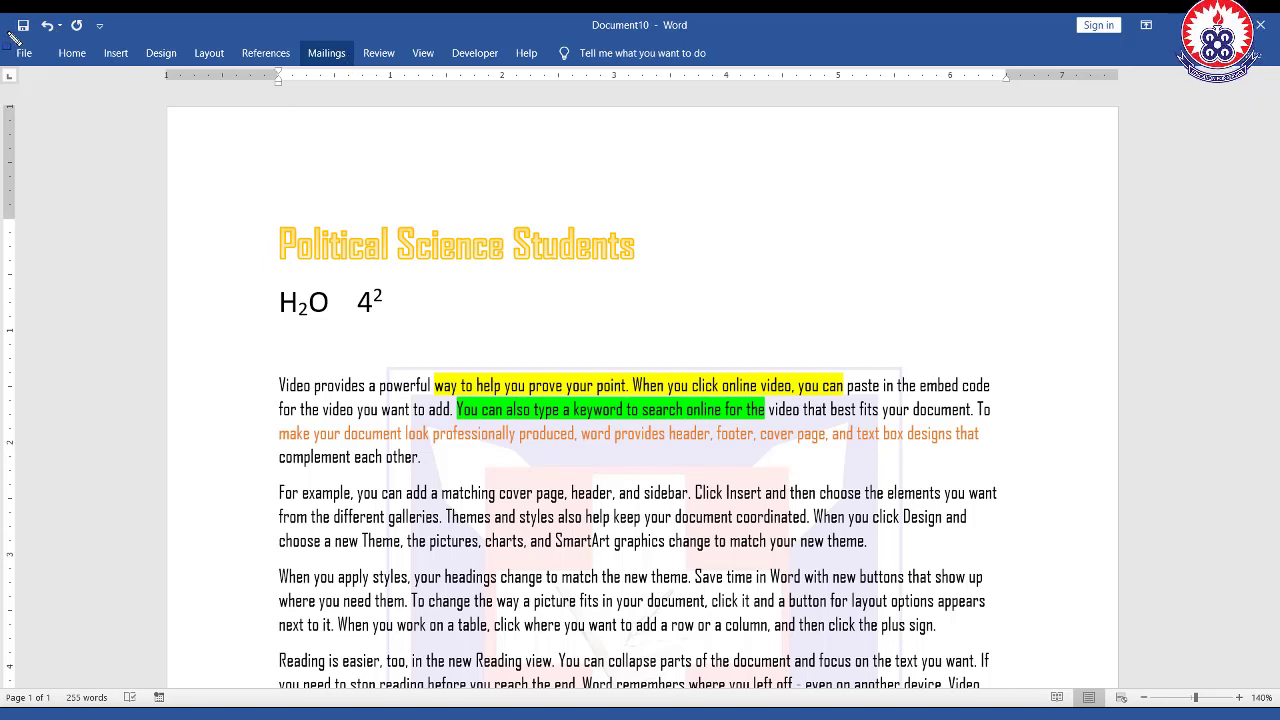
pyautogui.moveTo(6, 42); pyautogui.dragTo(496, 78)
pyautogui.moveTo(580, 75)
pyautogui.mouseDown()
pyautogui.moveTo(738, 82)
pyautogui.moveTo(736, 58)
pyautogui.moveTo(452, 76)
pyautogui.moveTo(550, 70)
pyautogui.mouseUp()
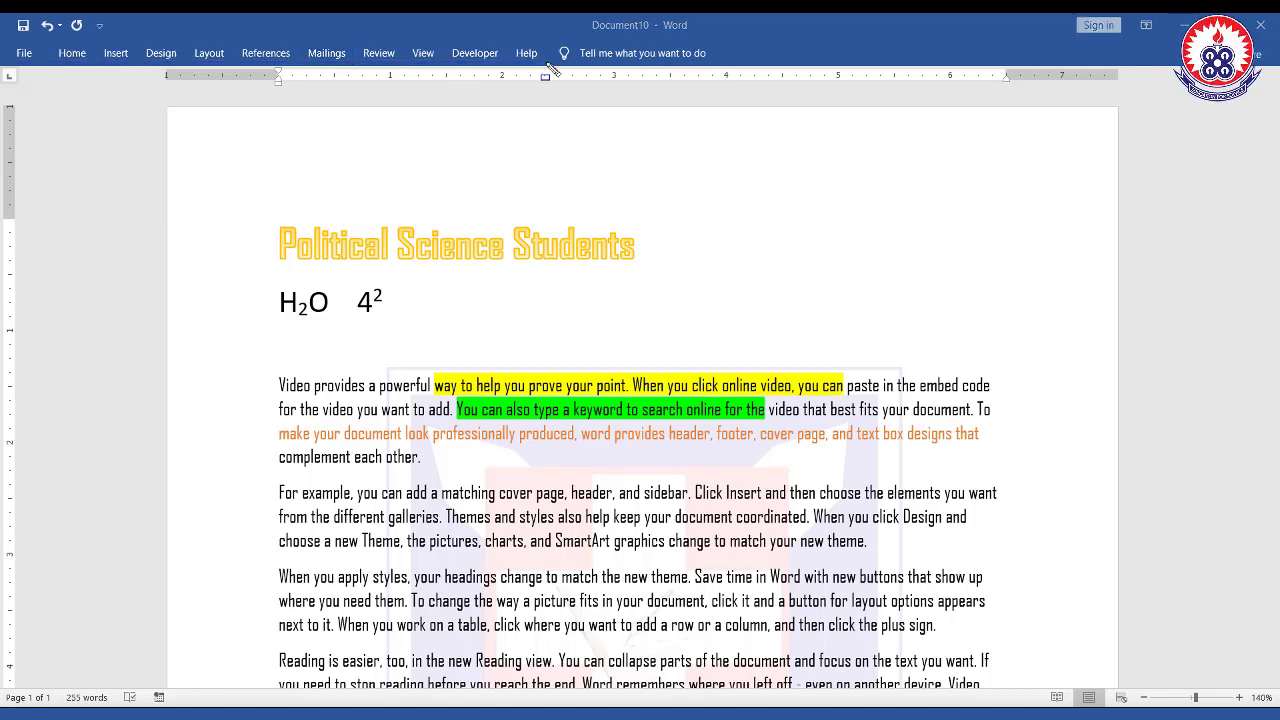
pyautogui.click(72, 55)
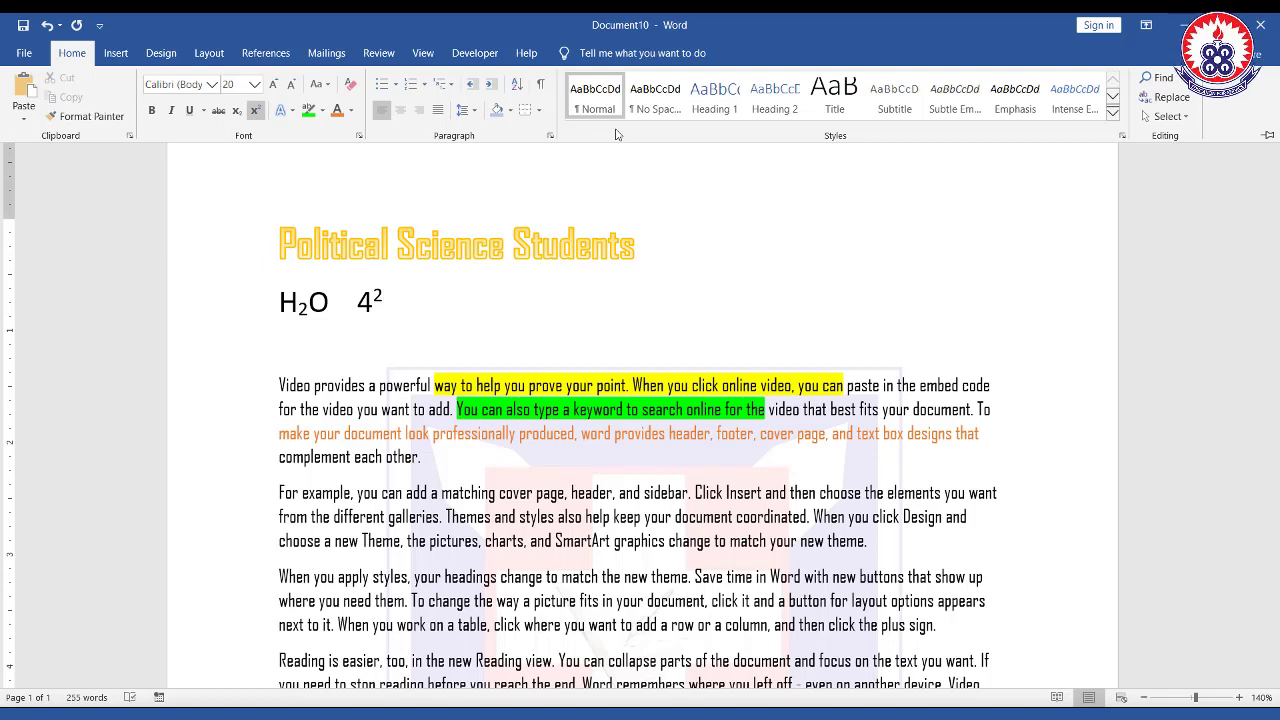
pyautogui.hotkey('ctrl', 'F1')
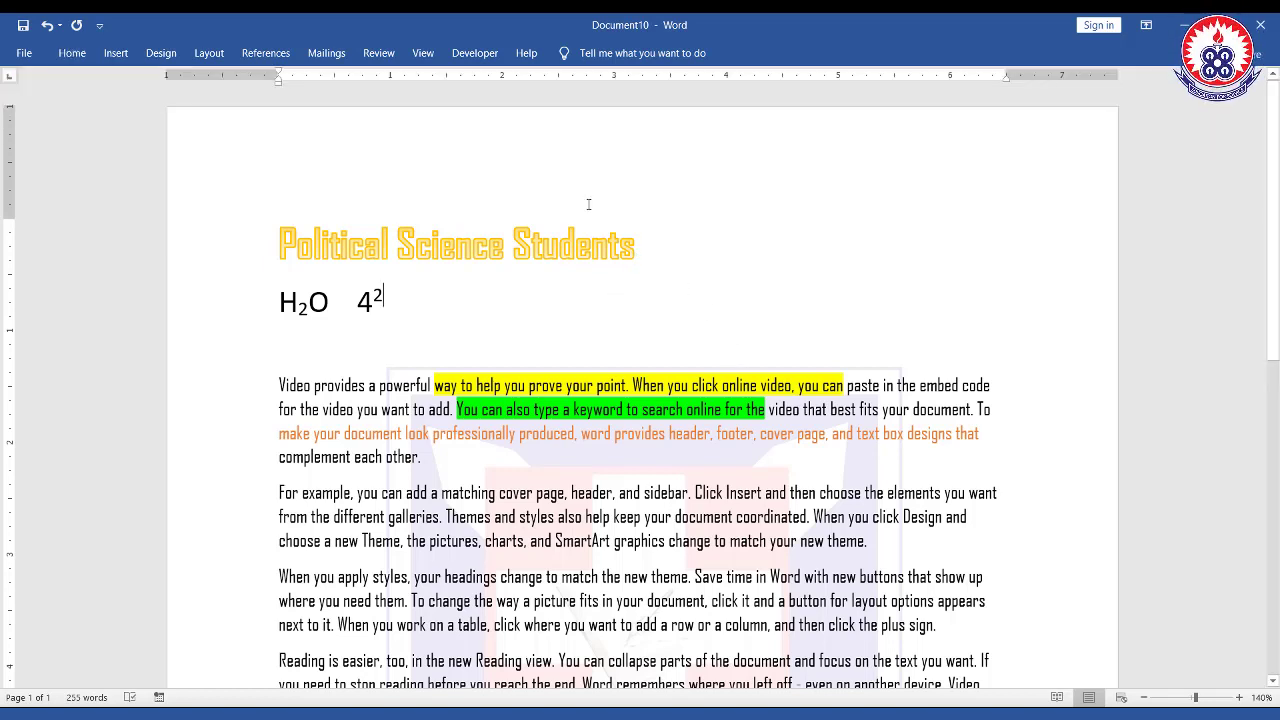
# Show the Home commands again and choose Collapse the Ribbon from the ribbon's right-click menu.
pyautogui.rightClick(840, 62)
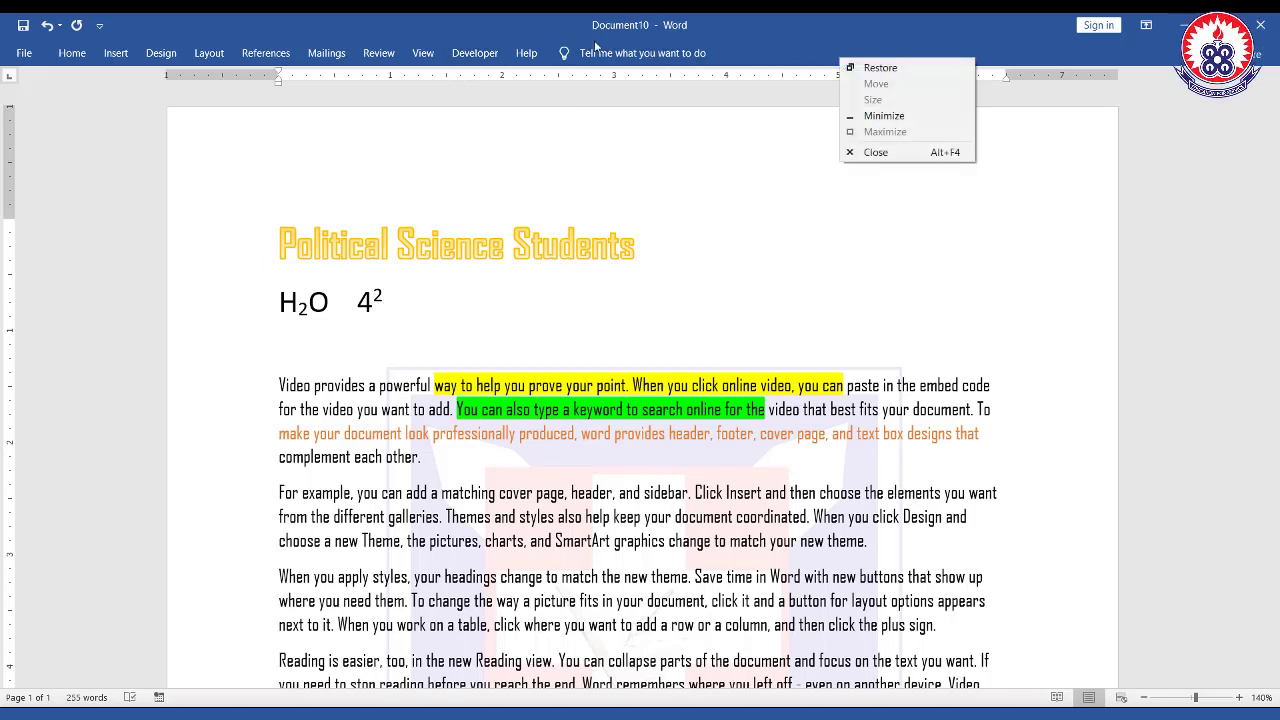
pyautogui.click(70, 55)
pyautogui.click(70, 55)
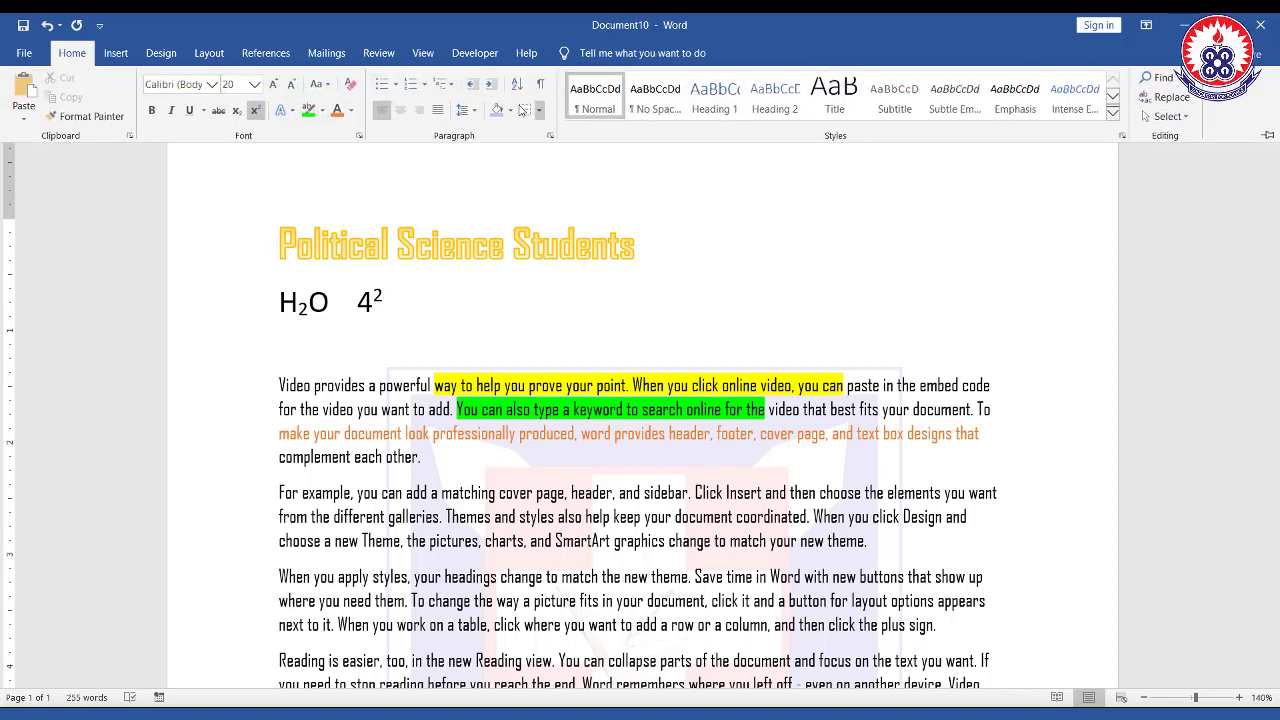
pyautogui.rightClick(522, 110)
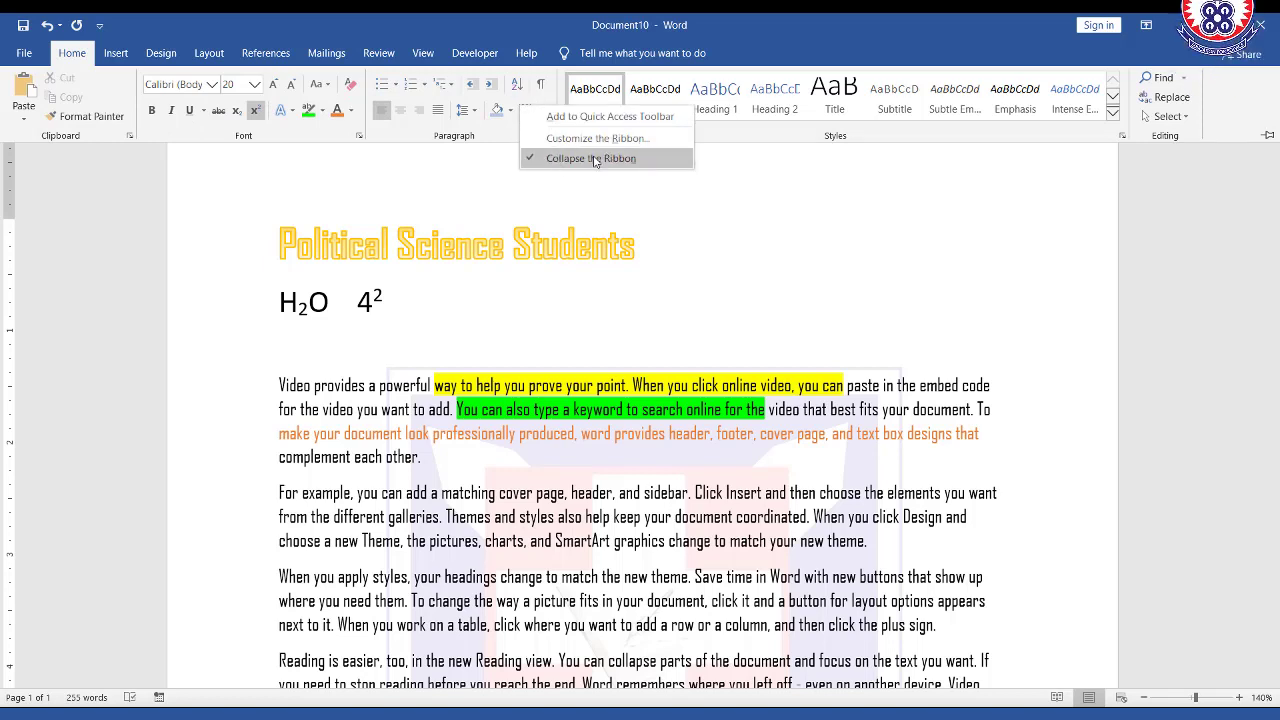
pyautogui.moveTo(545, 160); pyautogui.dragTo(707, 173)
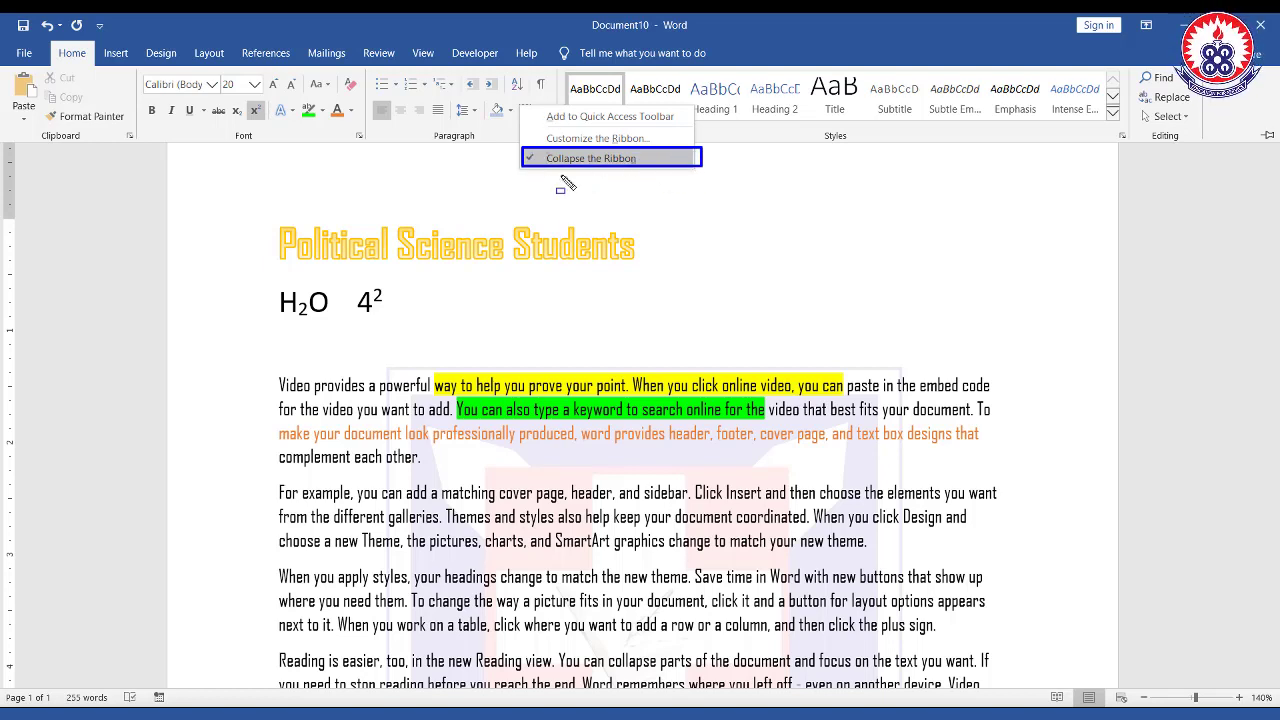
pyautogui.click(548, 160)
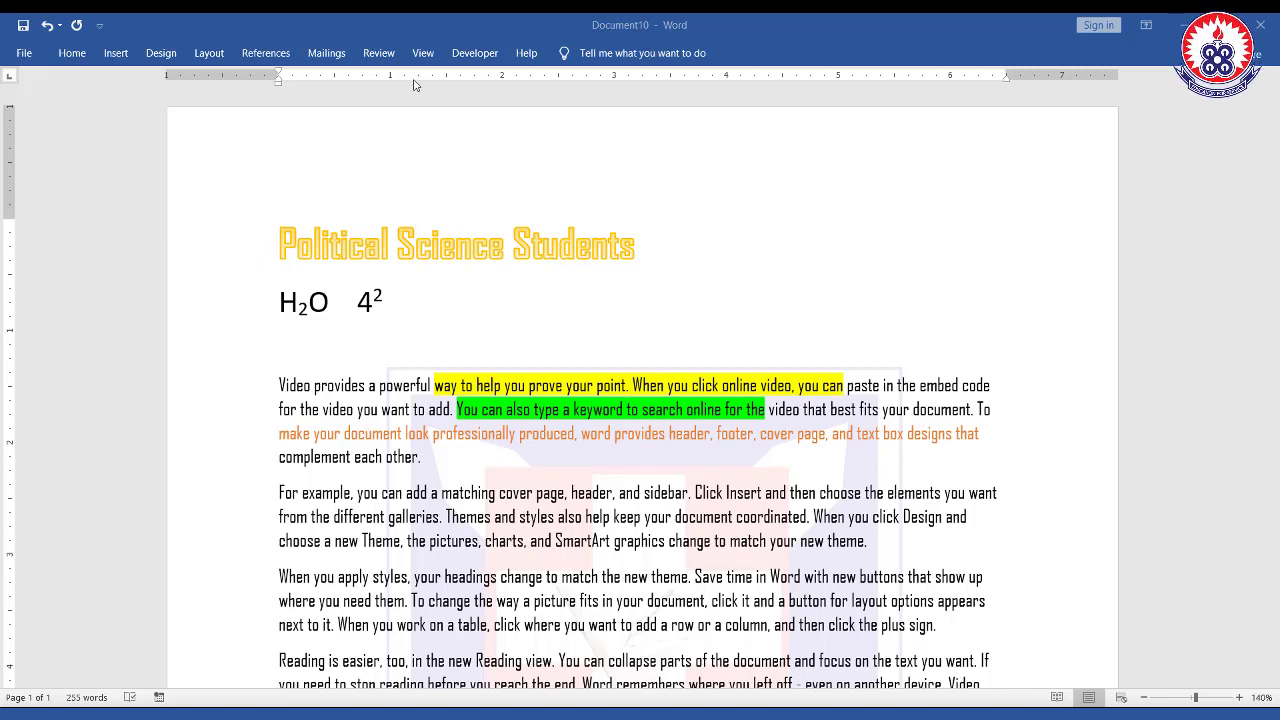
# Reveal the collapsed ribbon and pin it permanently expanded again.
pyautogui.click(79, 57)
pyautogui.click(79, 57)
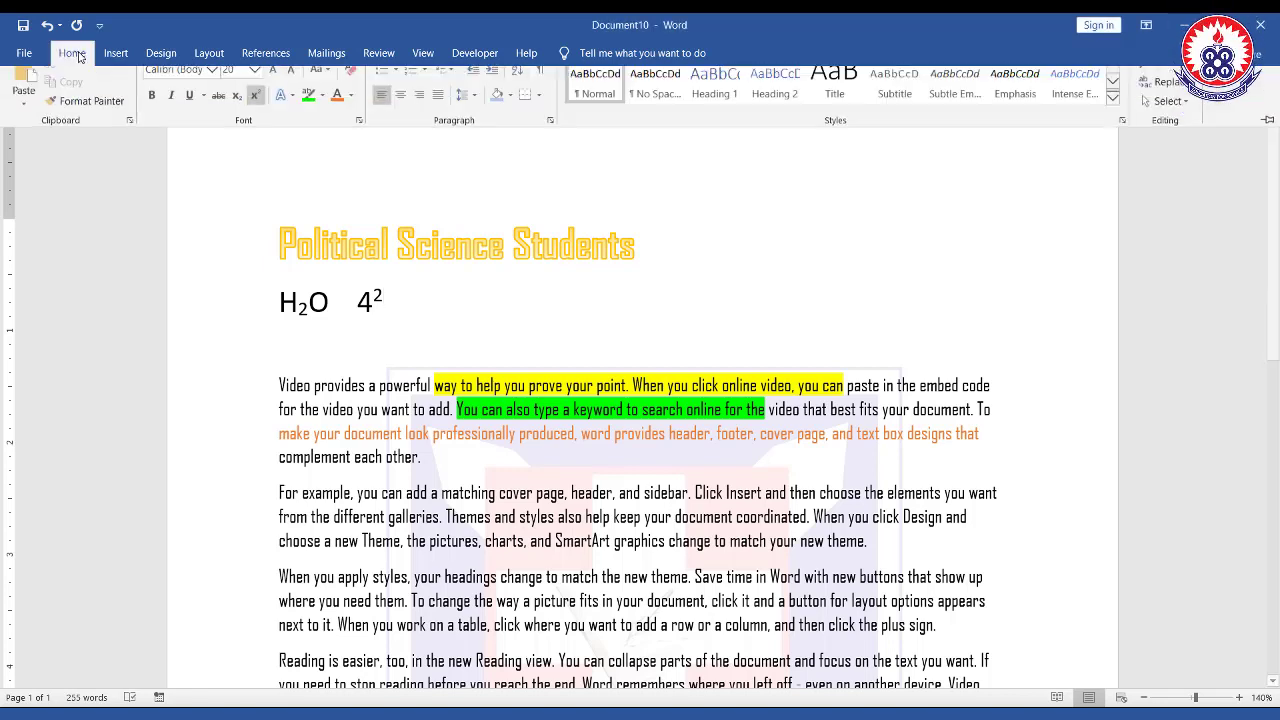
pyautogui.rightClick(318, 111)
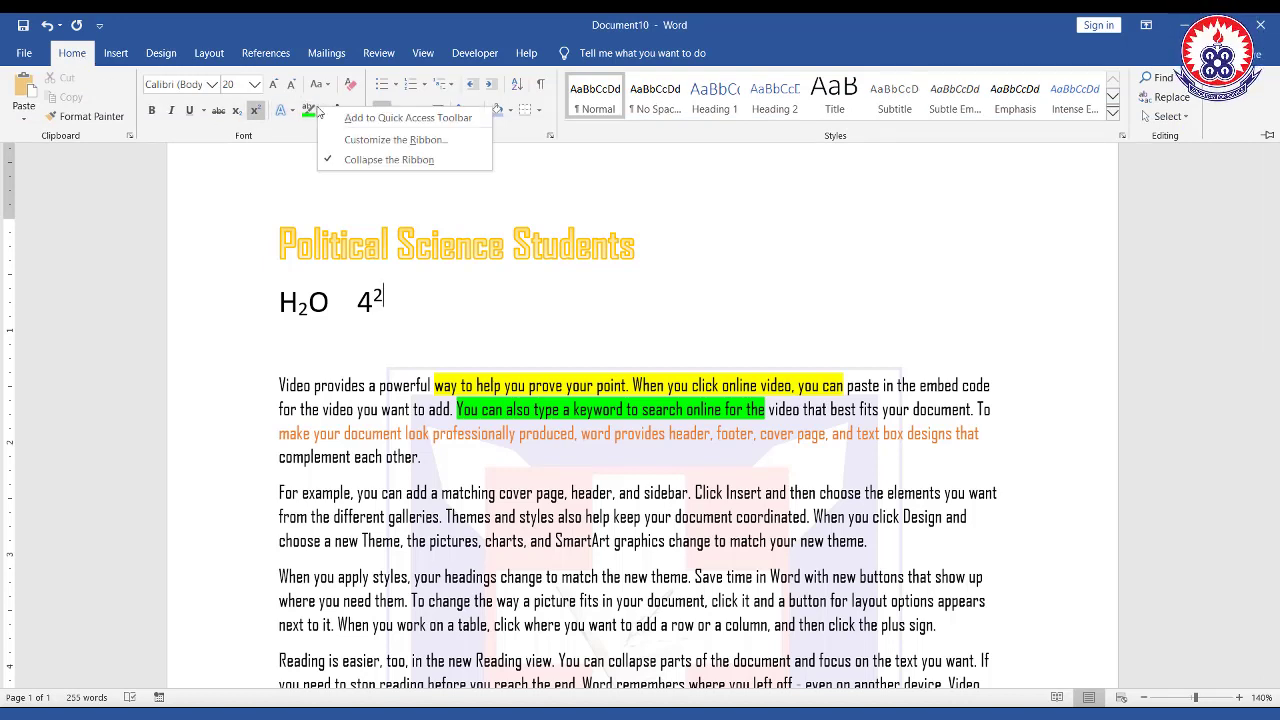
pyautogui.click(374, 160)
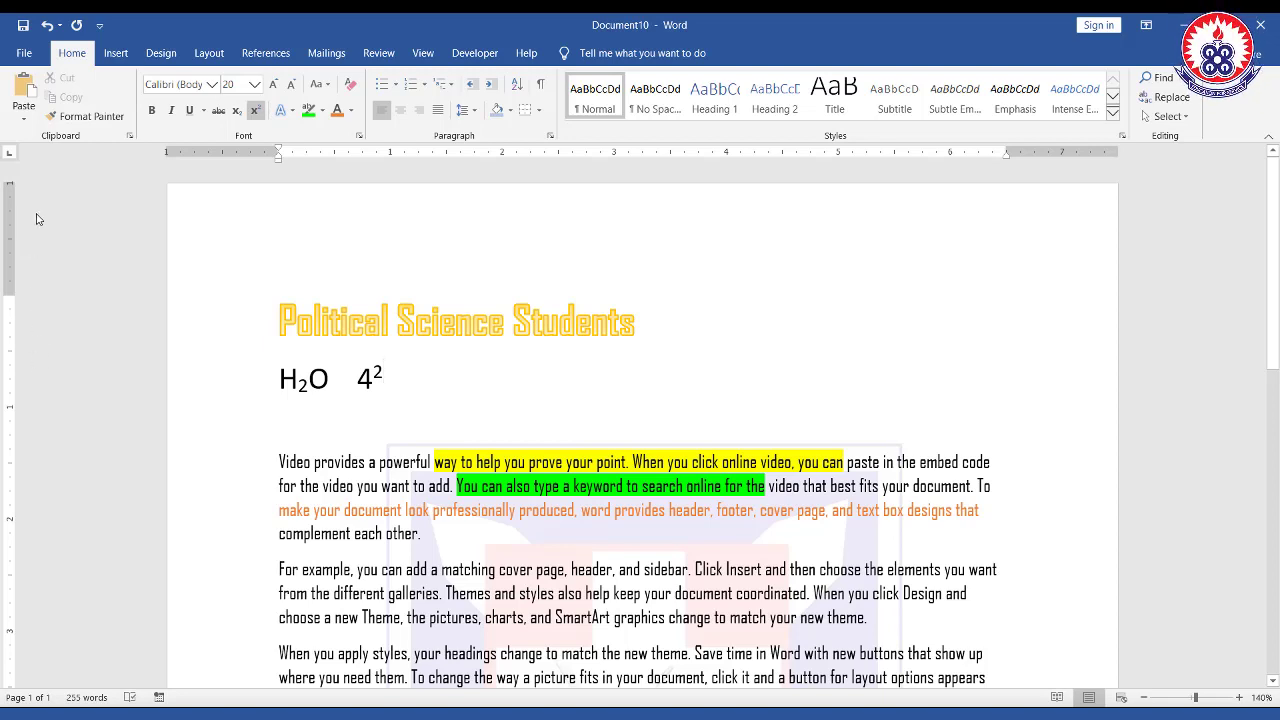
pyautogui.moveTo(3, 140)
pyautogui.mouseDown()
pyautogui.moveTo(18, 512)
pyautogui.moveTo(8, 627)
pyautogui.moveTo(22, 700)
pyautogui.moveTo(16, 690)
pyautogui.mouseUp()
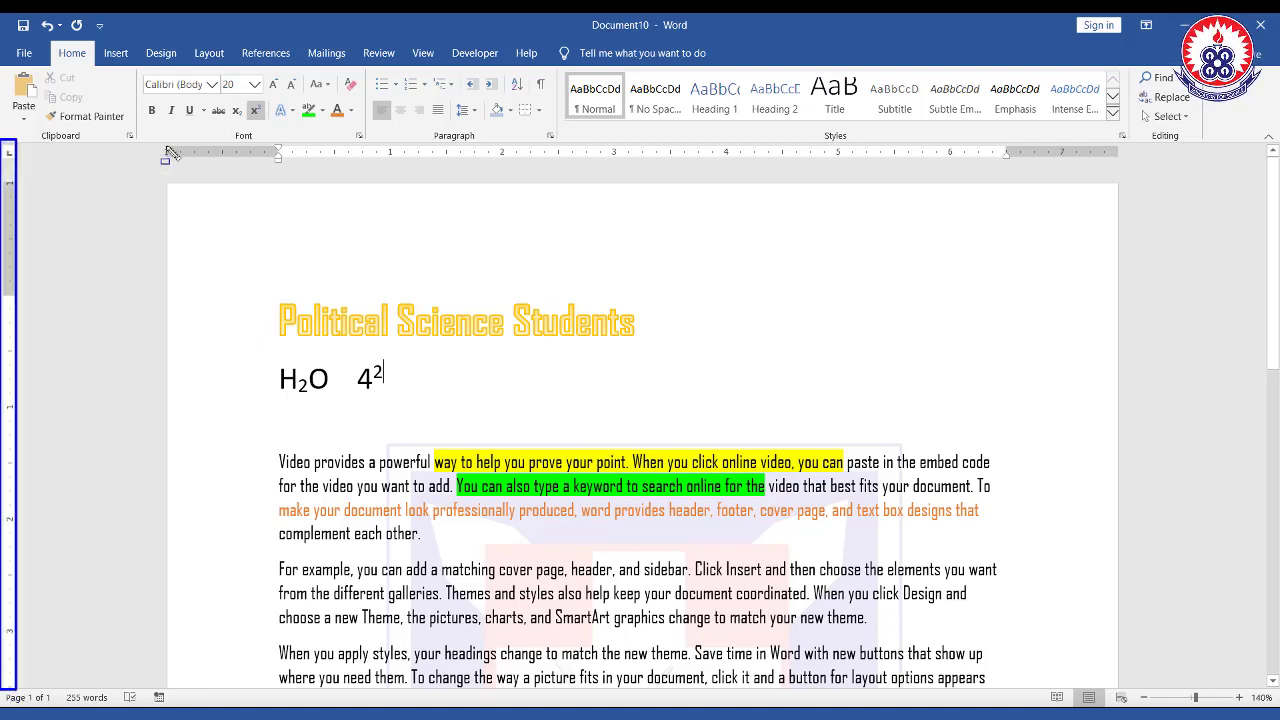
pyautogui.moveTo(164, 142); pyautogui.dragTo(1122, 166)
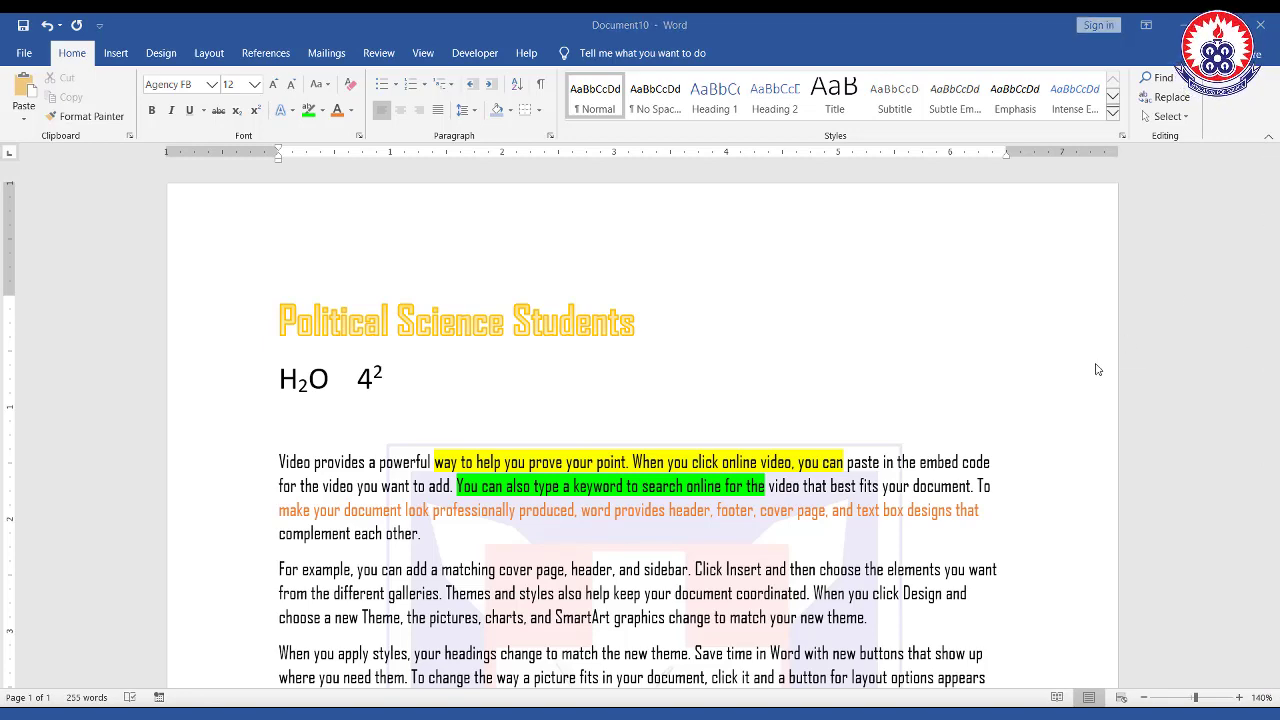
pyautogui.moveTo(1273, 252); pyautogui.dragTo(1266, 140)
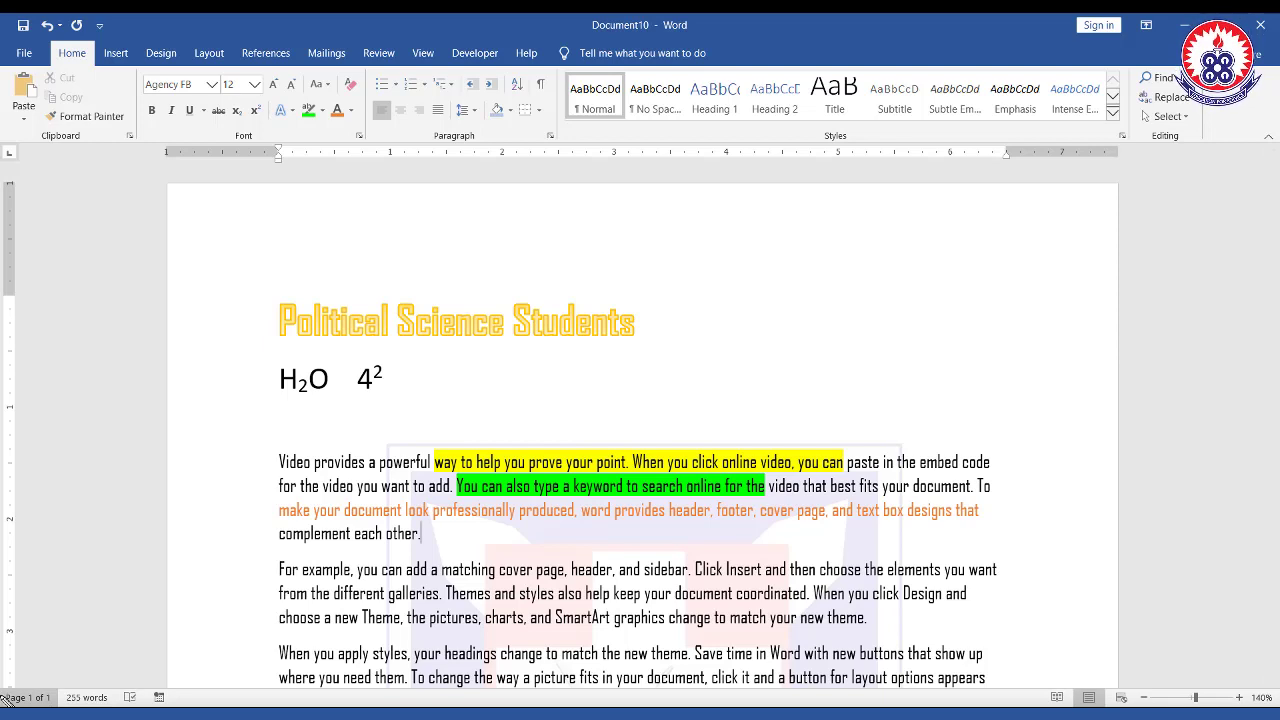
pyautogui.moveTo(3, 692); pyautogui.dragTo(1047, 705)
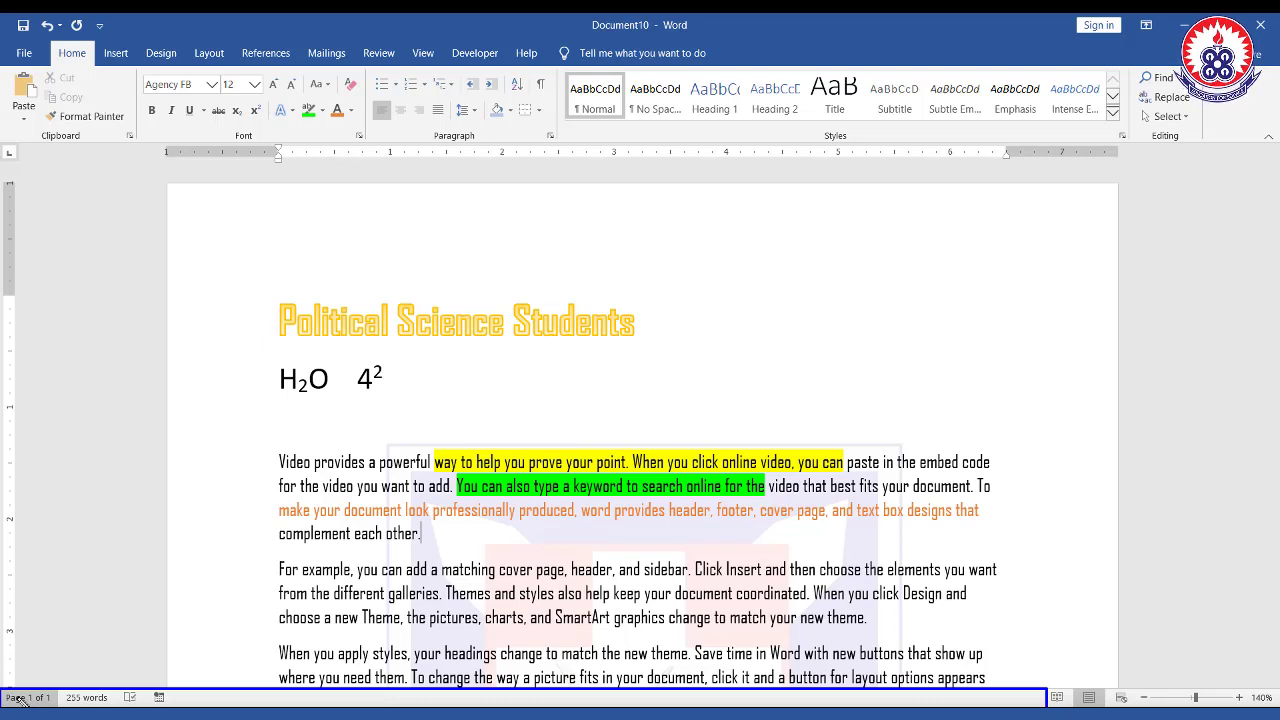
pyautogui.moveTo(2, 690)
pyautogui.mouseDown()
pyautogui.moveTo(38, 706)
pyautogui.moveTo(145, 706)
pyautogui.mouseUp()
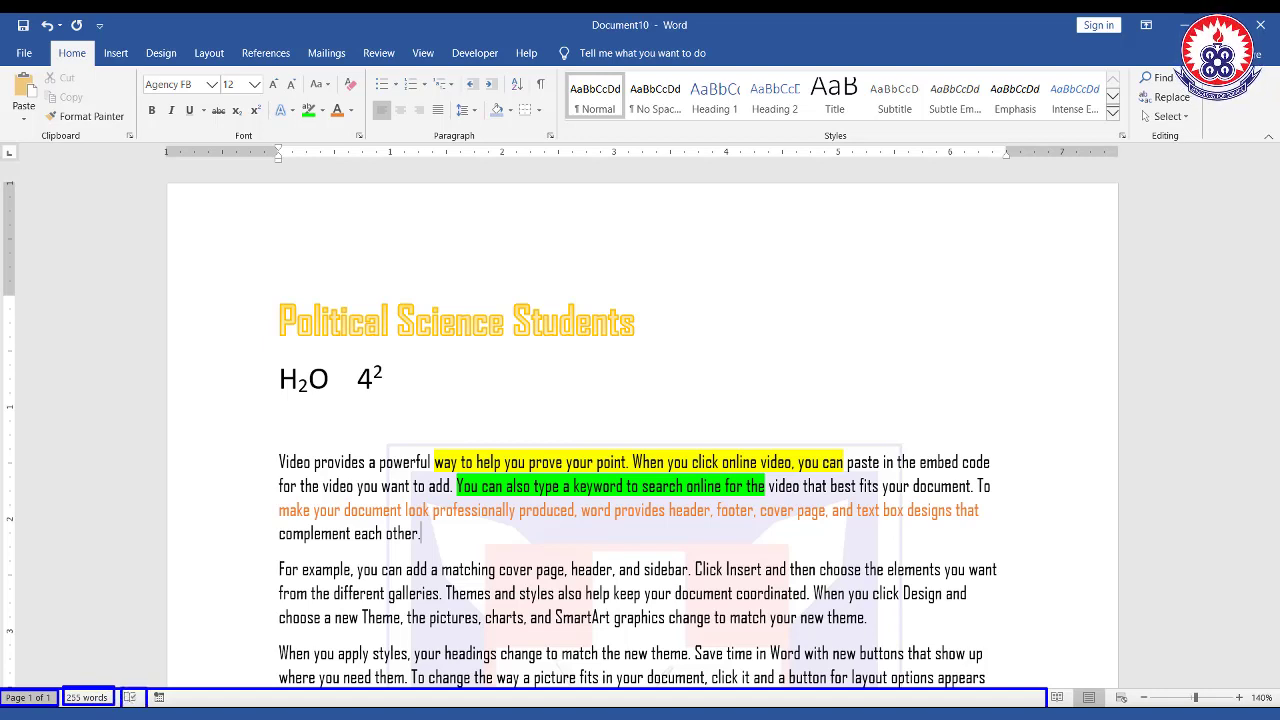
pyautogui.press('Escape')
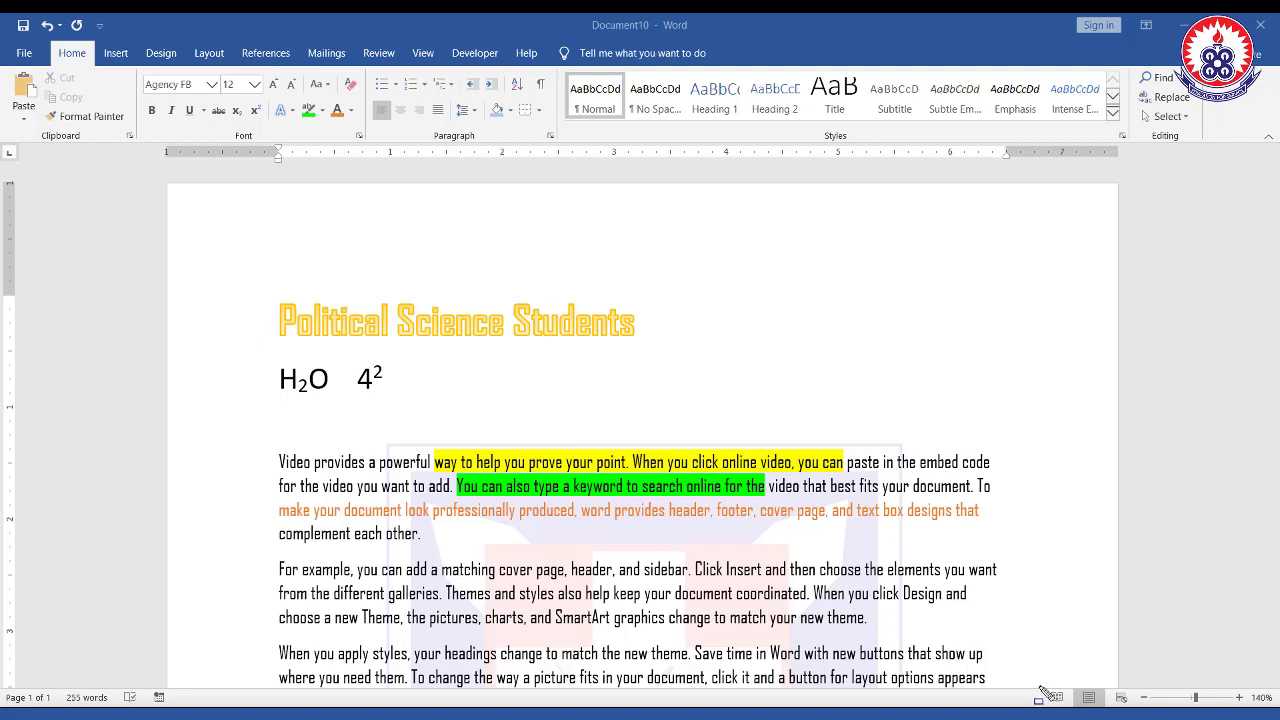
pyautogui.moveTo(1040, 686)
pyautogui.mouseDown()
pyautogui.moveTo(1062, 706)
pyautogui.moveTo(1136, 706)
pyautogui.mouseUp()
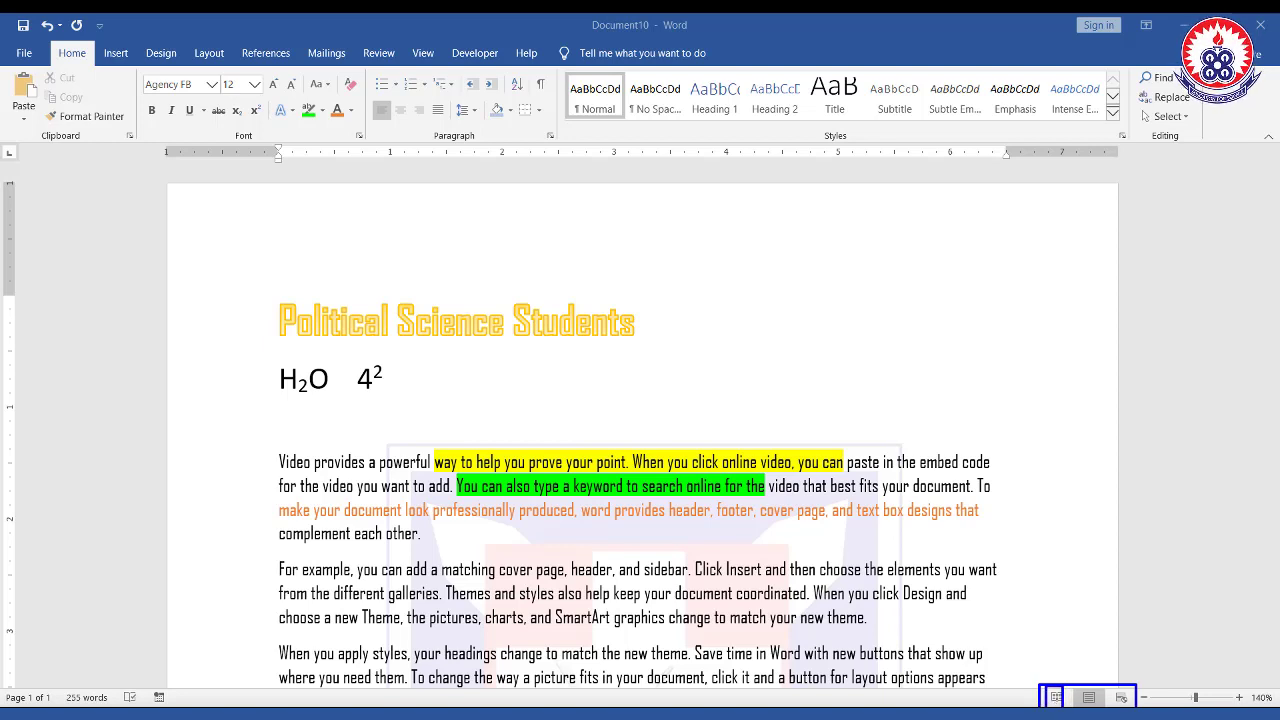
pyautogui.moveTo(1068, 682)
pyautogui.mouseDown()
pyautogui.moveTo(1088, 706)
pyautogui.moveTo(1132, 708)
pyautogui.mouseUp()
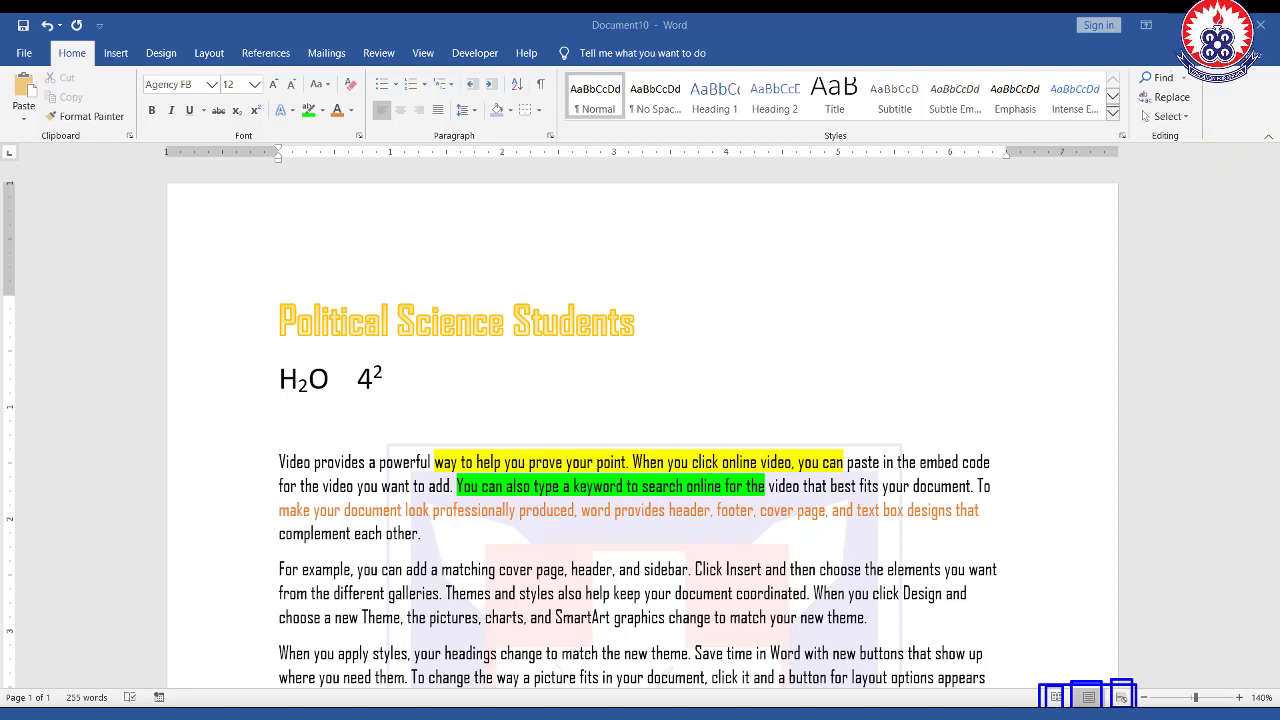
pyautogui.press('Escape')
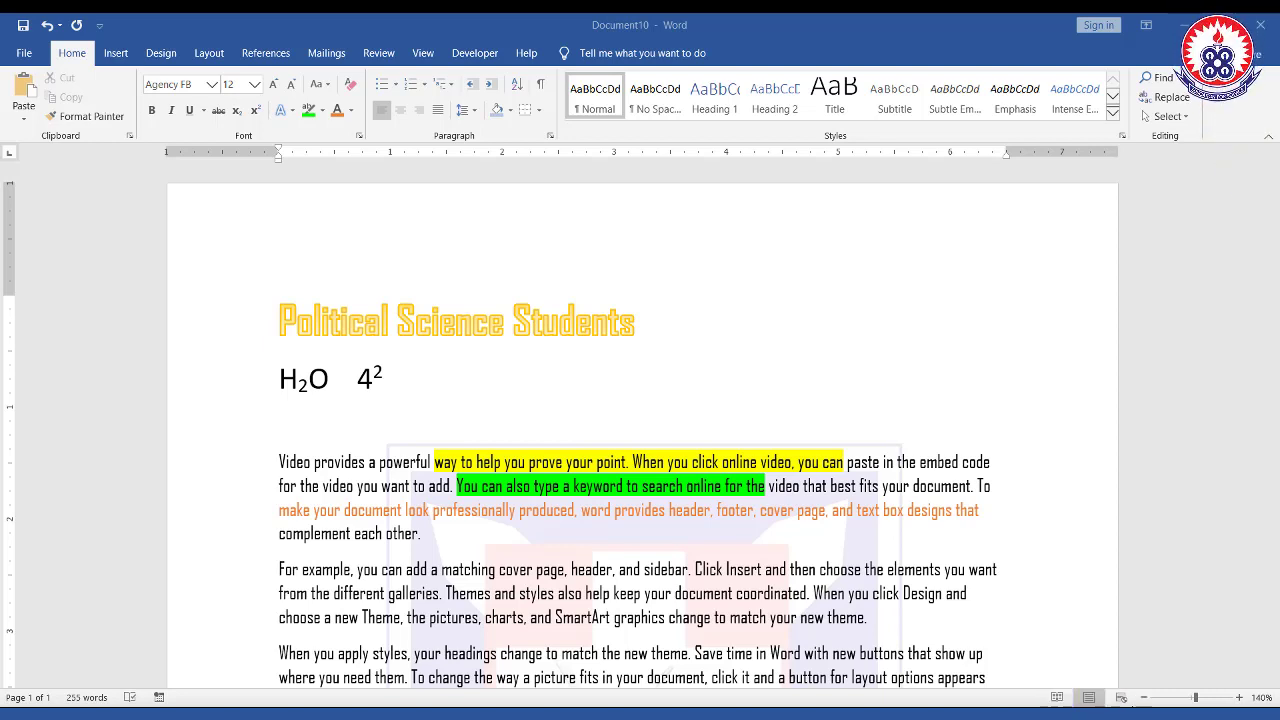
pyautogui.click(1060, 700)
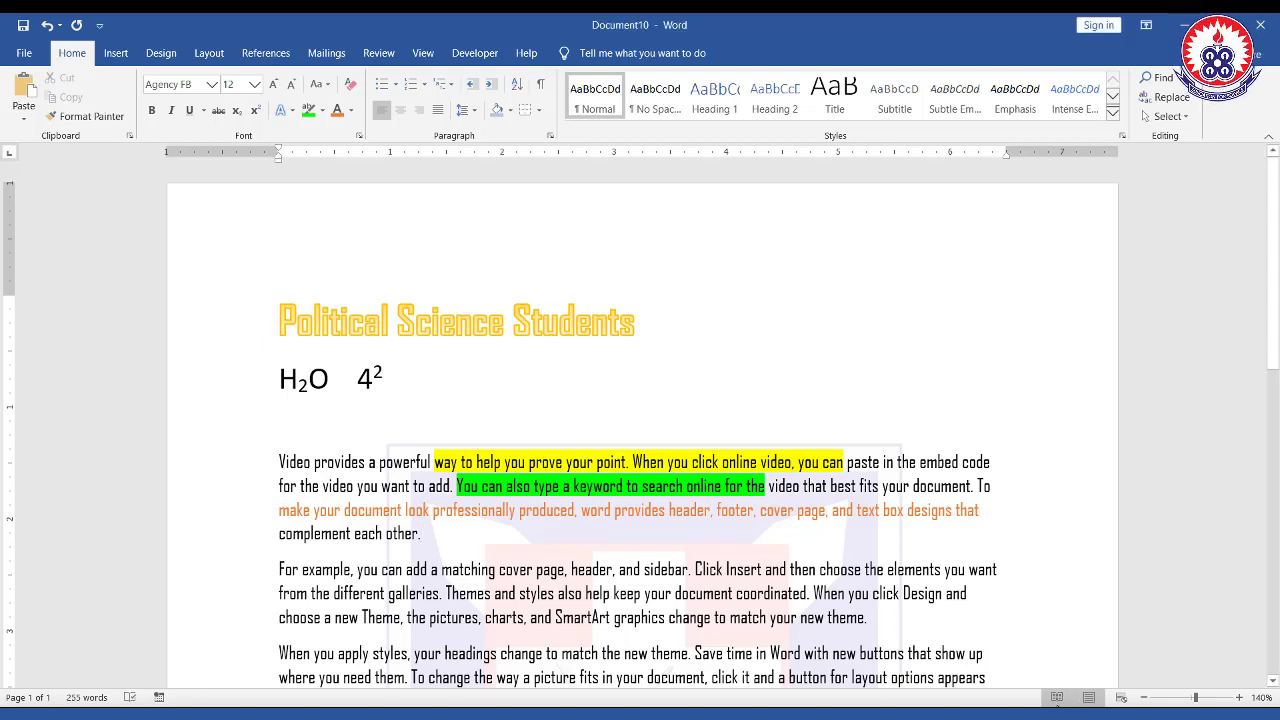
pyautogui.click(1057, 697)
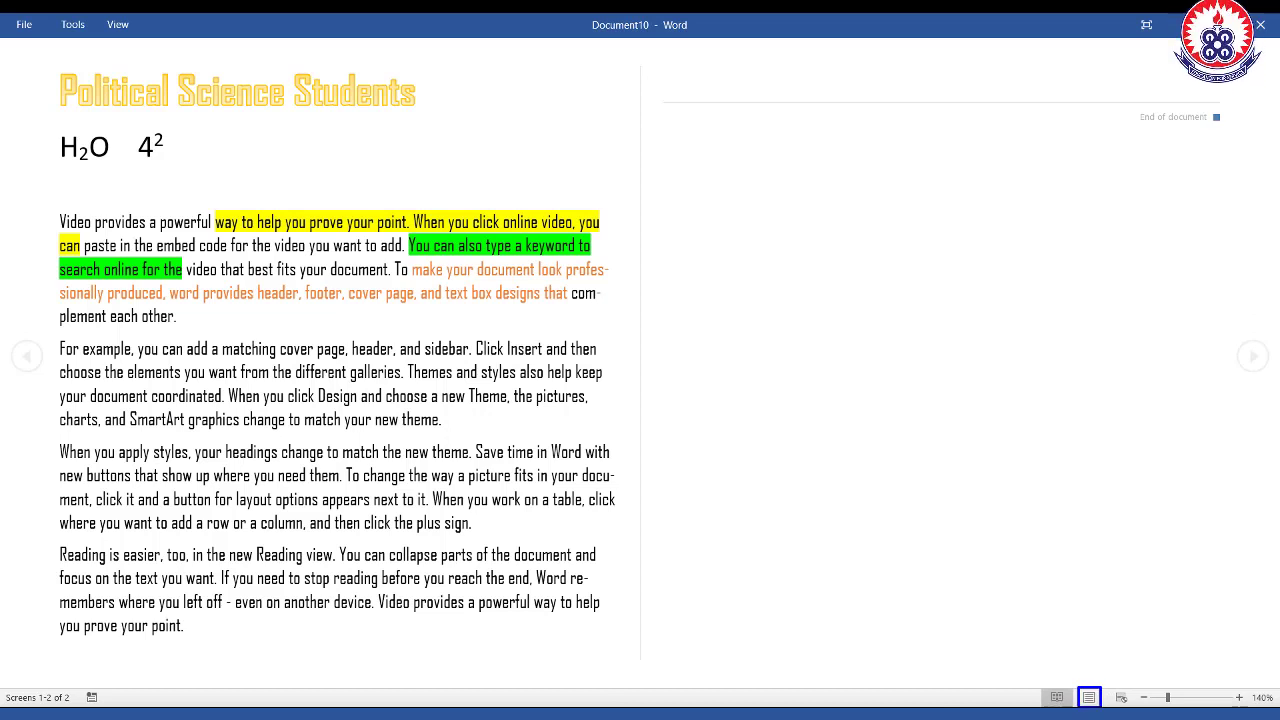
pyautogui.click(1089, 698)
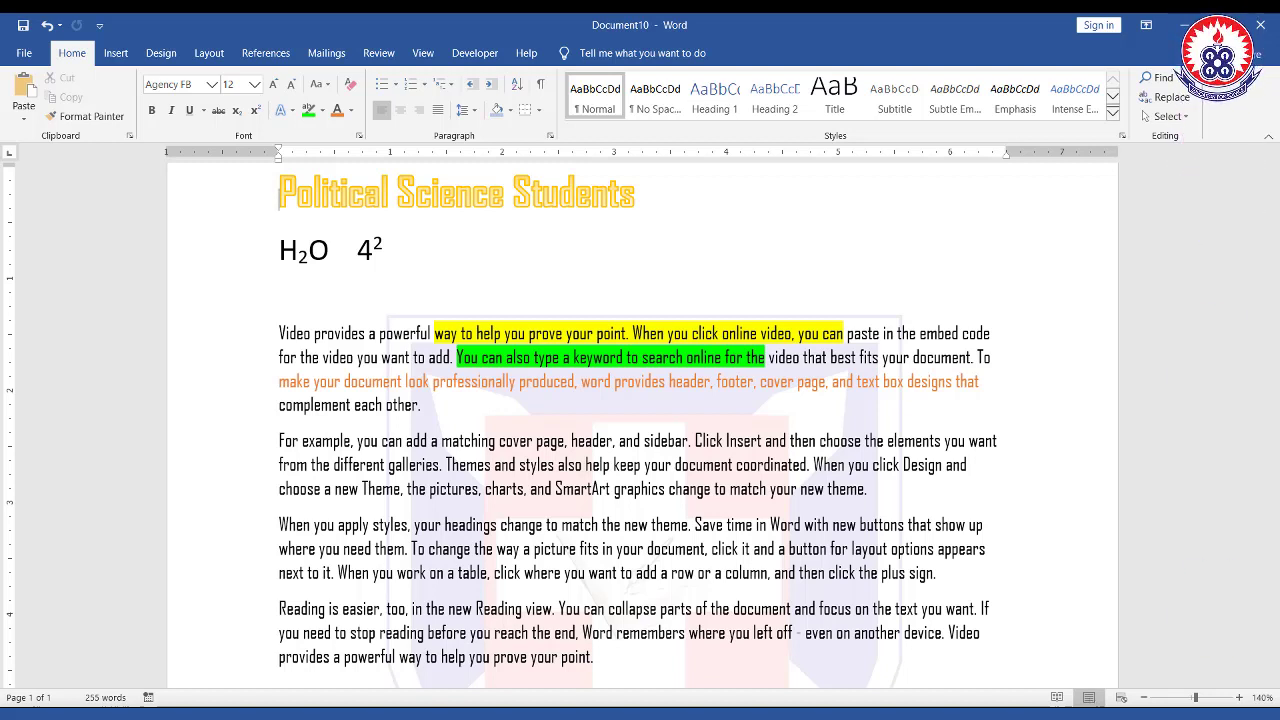
pyautogui.click(1057, 698)
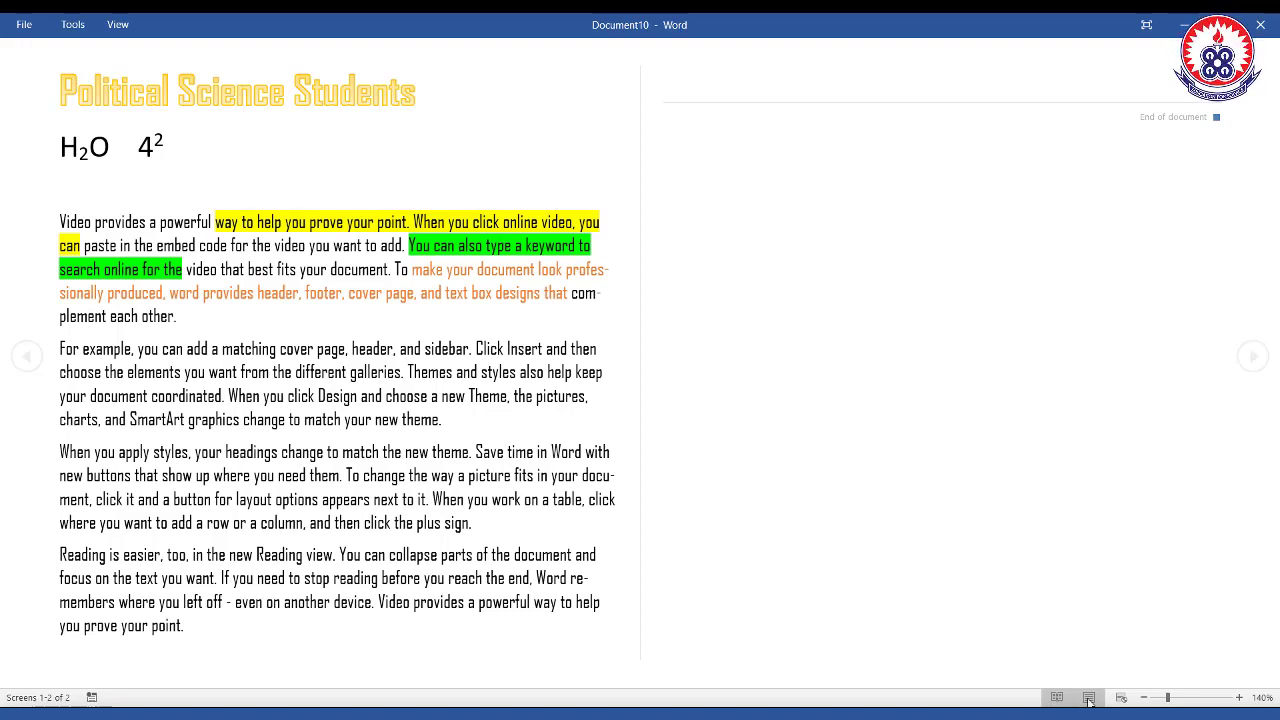
pyautogui.click(1089, 698)
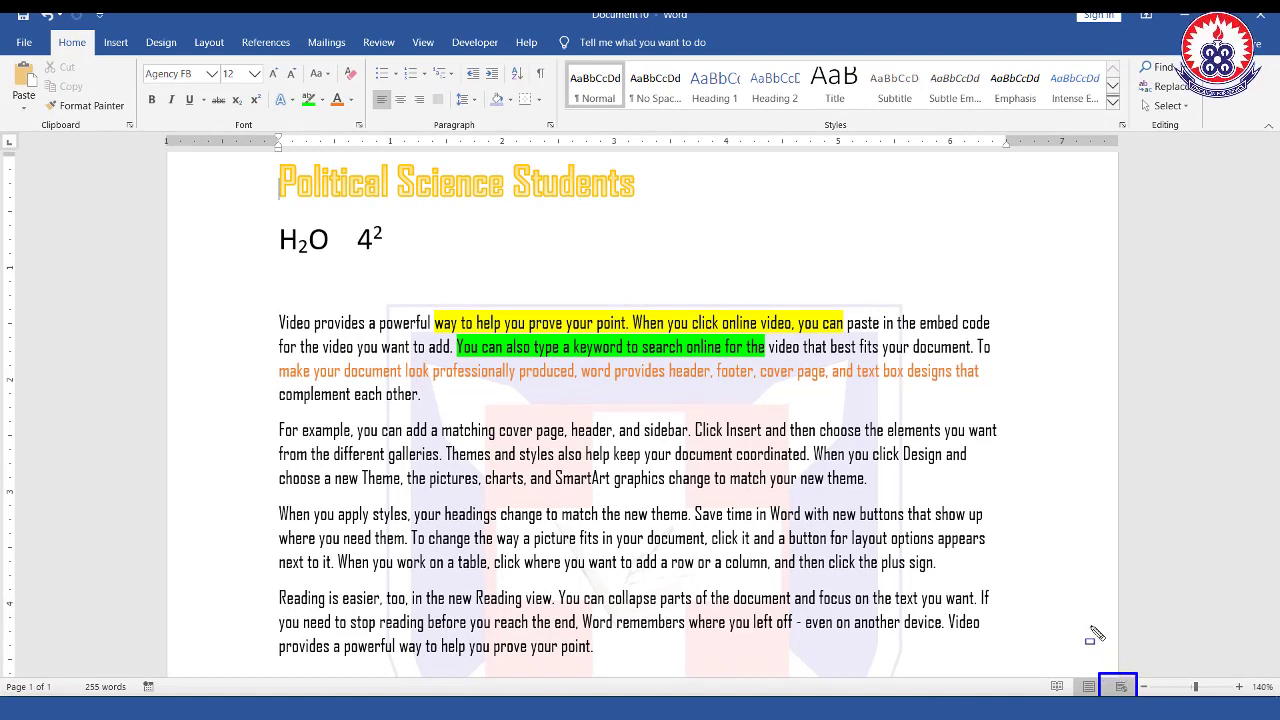
# Switch the Political Science Students document to Web Layout view, text spanning the full window.
pyautogui.click(1121, 687)
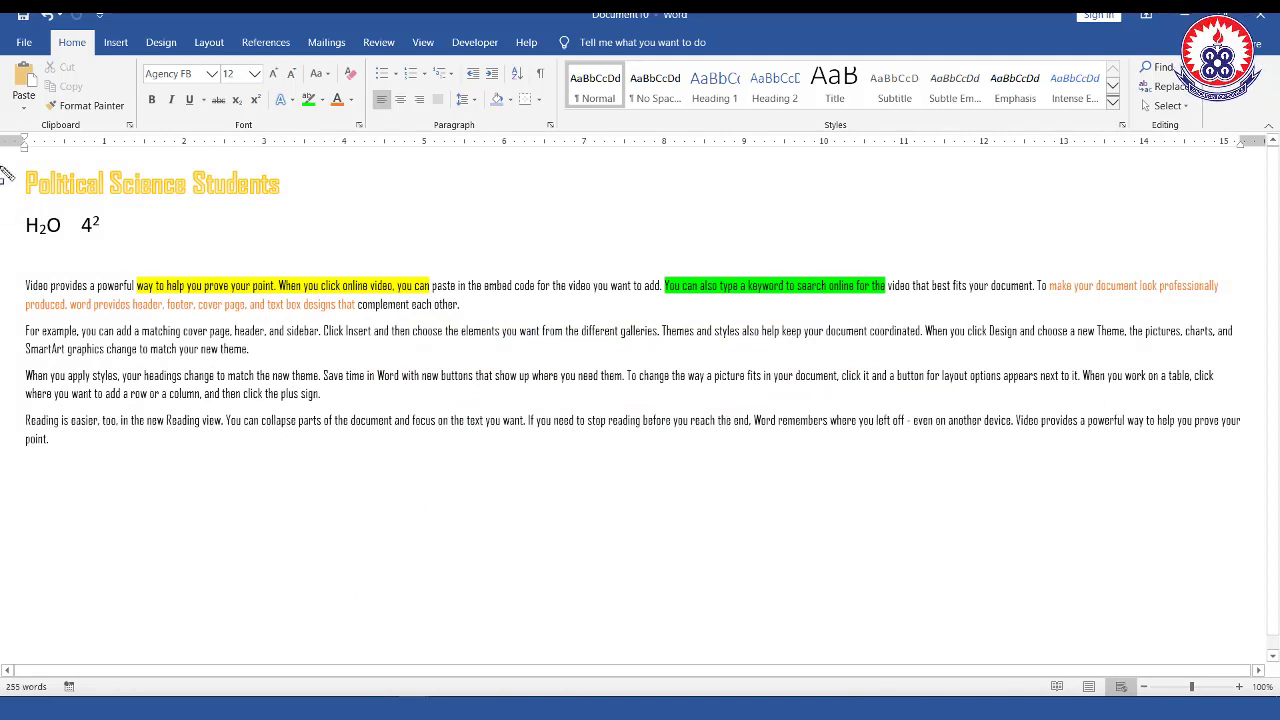
pyautogui.moveTo(3, 150)
pyautogui.mouseDown()
pyautogui.moveTo(594, 462)
pyautogui.moveTo(1006, 511)
pyautogui.moveTo(1272, 500)
pyautogui.mouseUp()
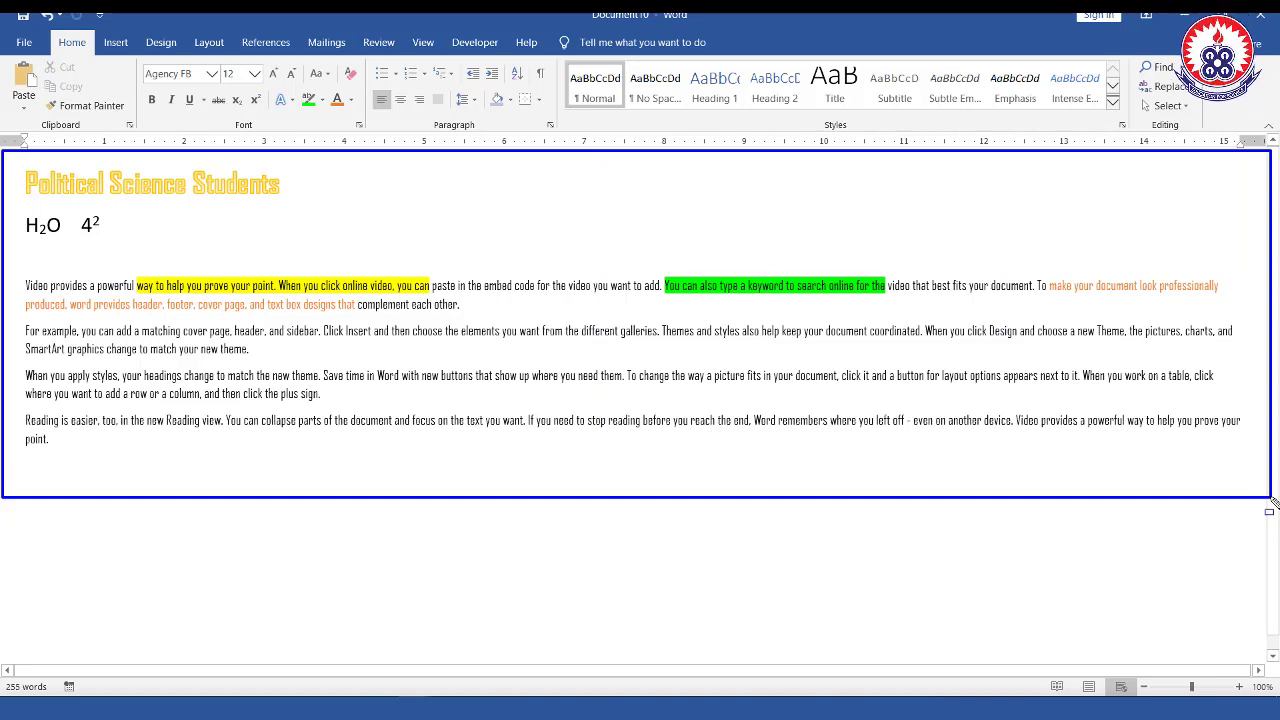
pyautogui.press('Escape')
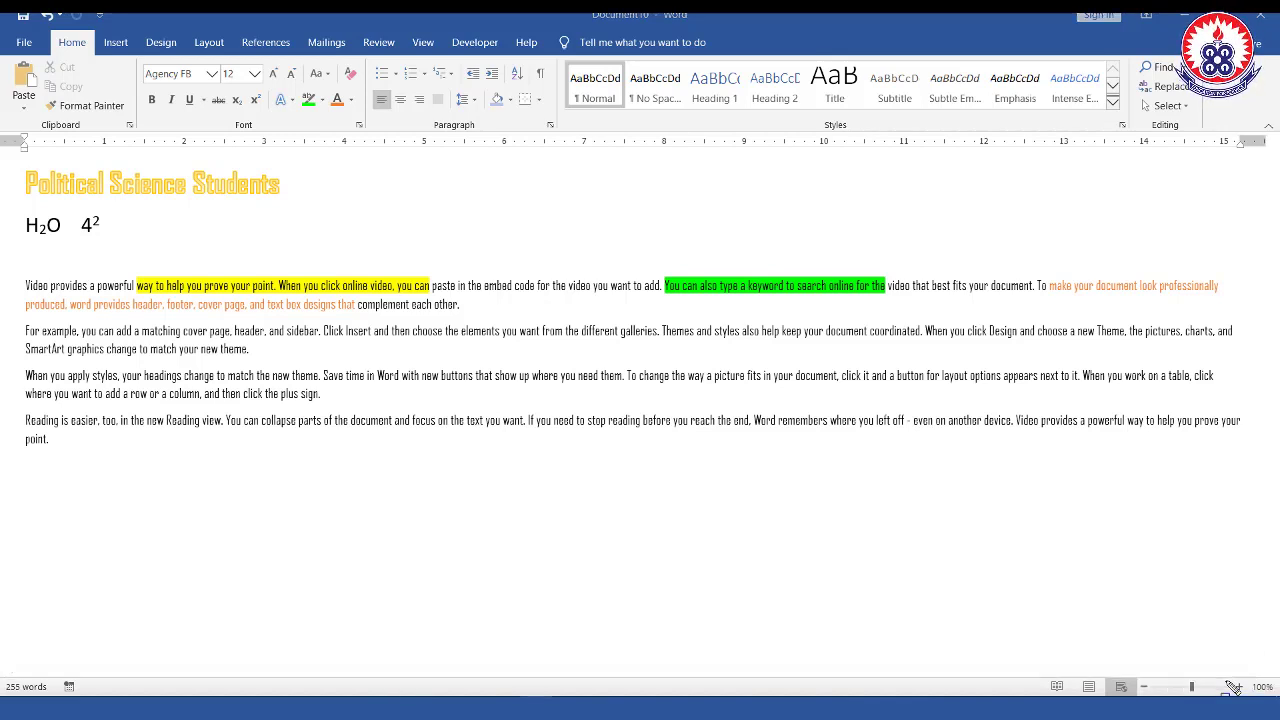
# Return the document to Print Layout view and zoom in step by step to 190%.
pyautogui.click(1240, 688)
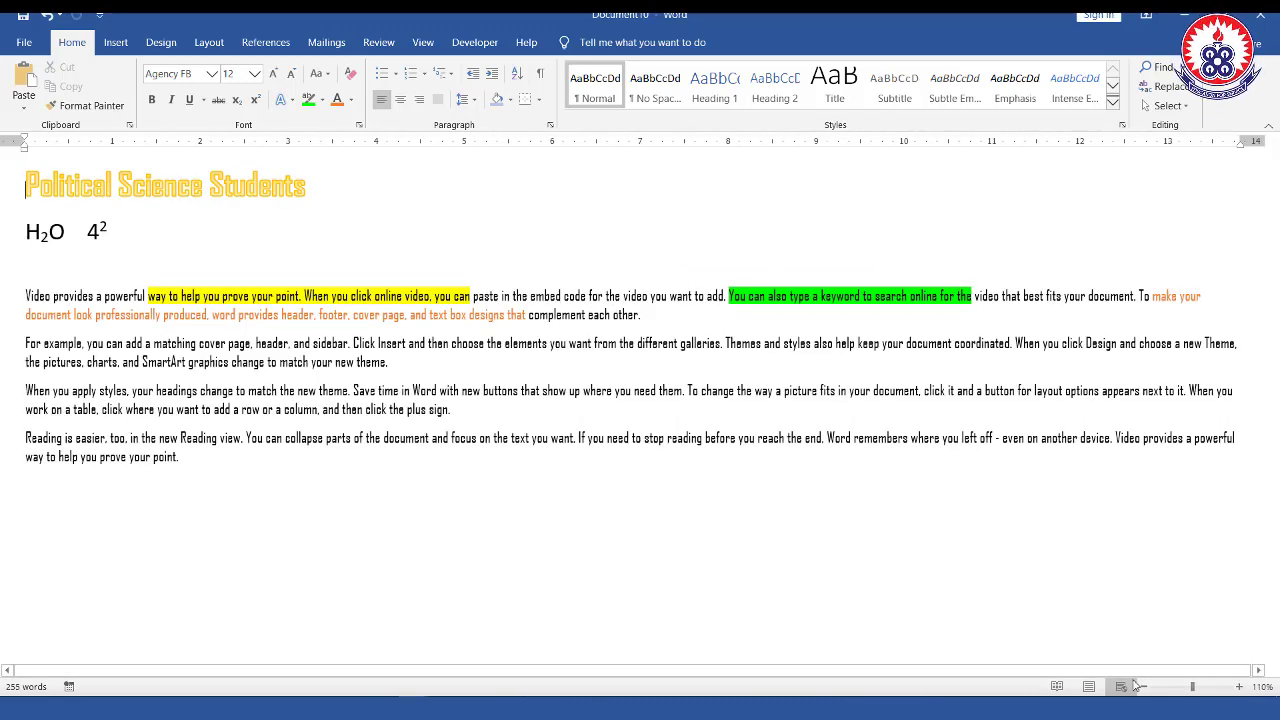
pyautogui.click(1088, 686)
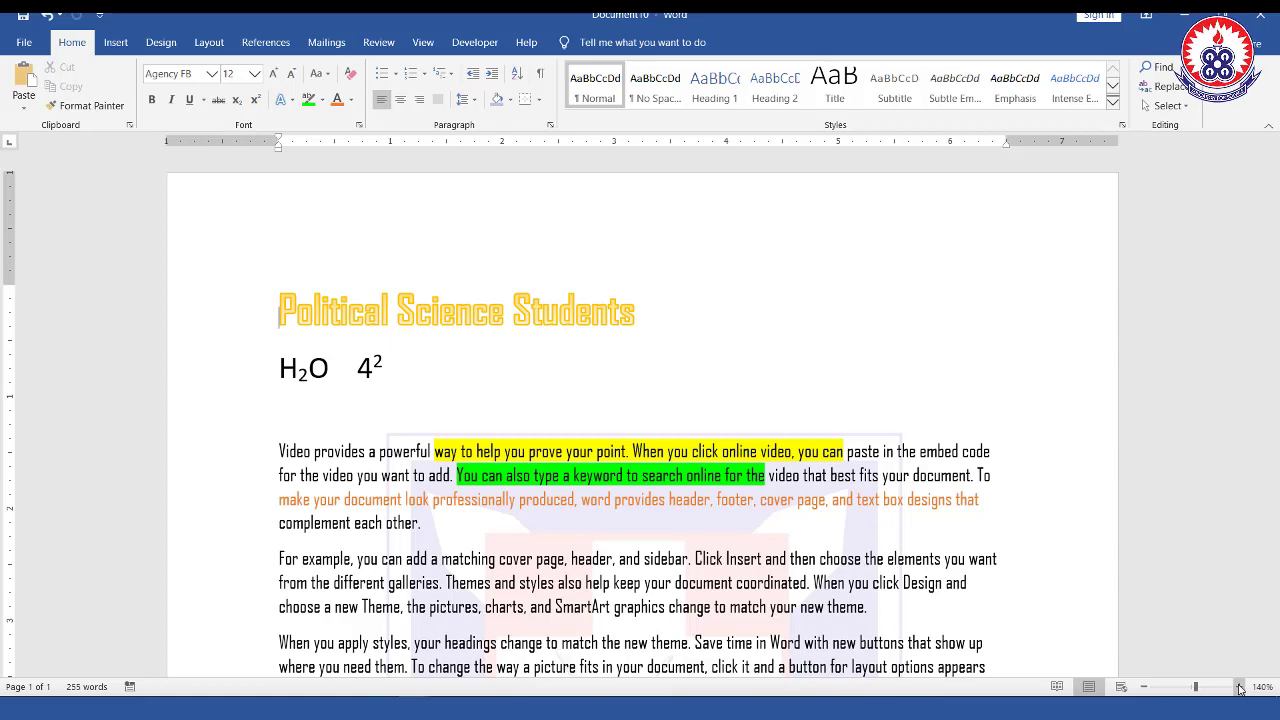
pyautogui.click(1239, 686)
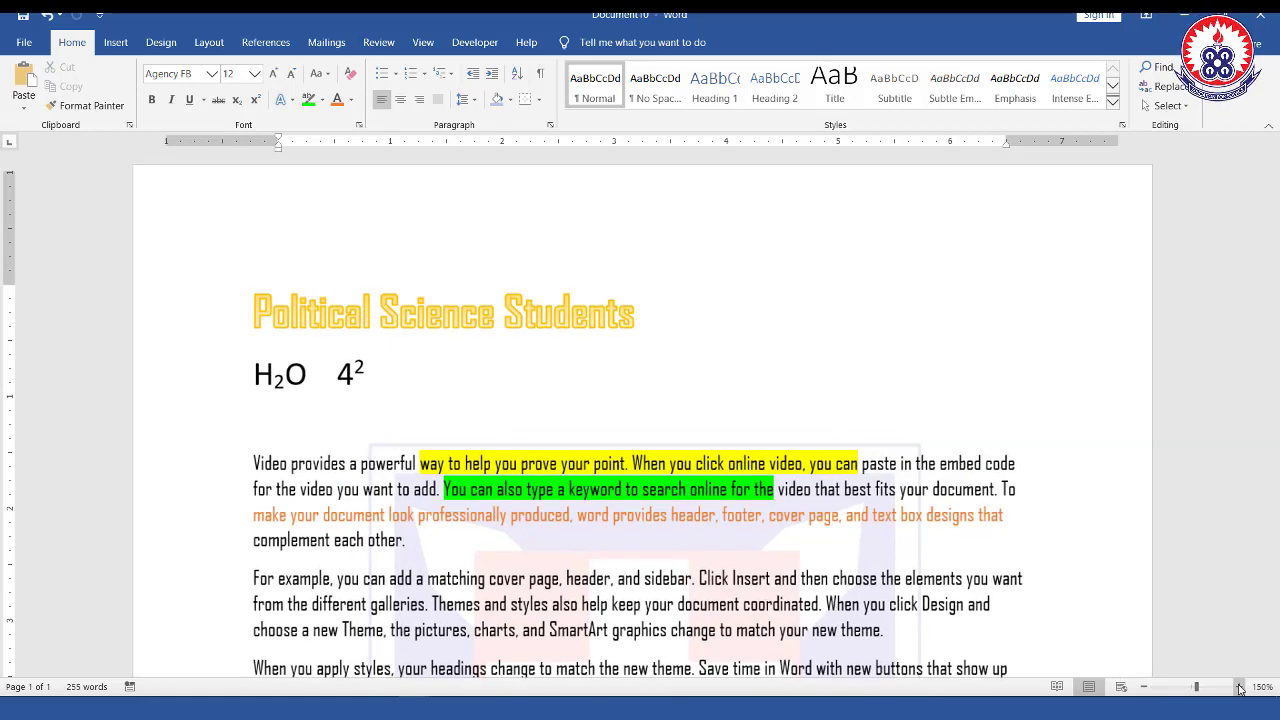
pyautogui.click(1239, 686)
pyautogui.click(1239, 686)
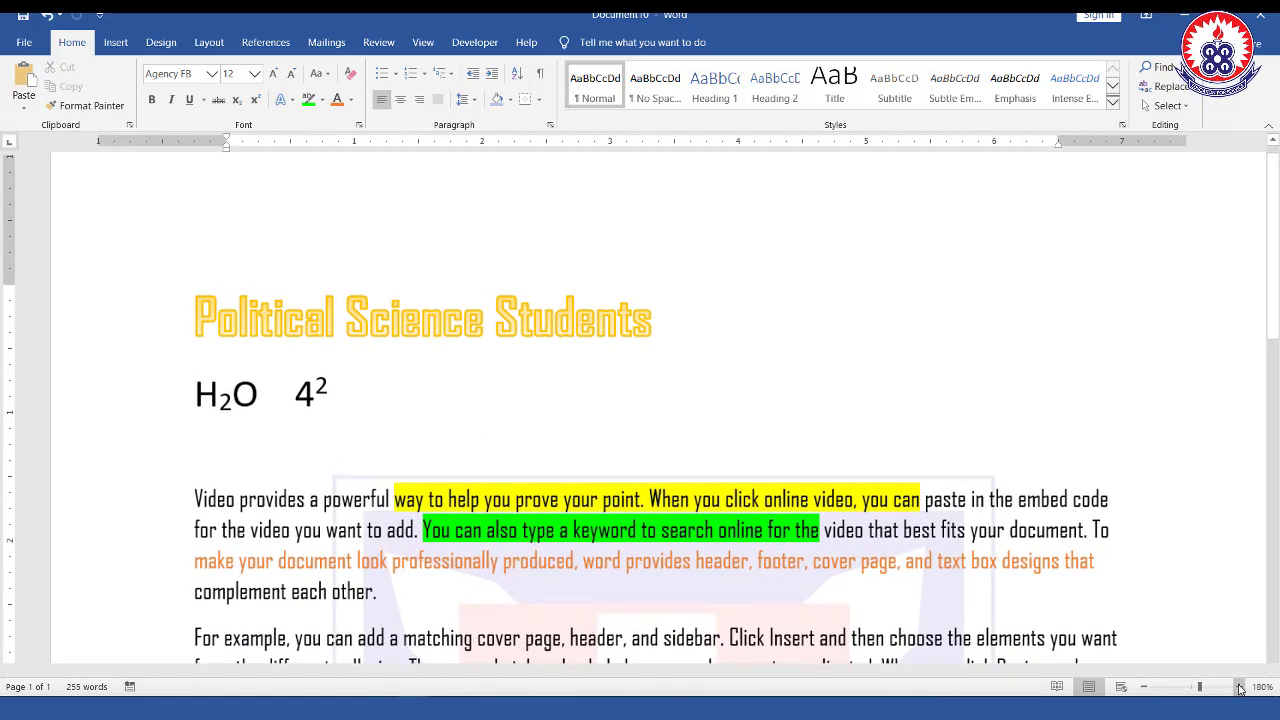
pyautogui.click(1239, 686)
pyautogui.click(1239, 686)
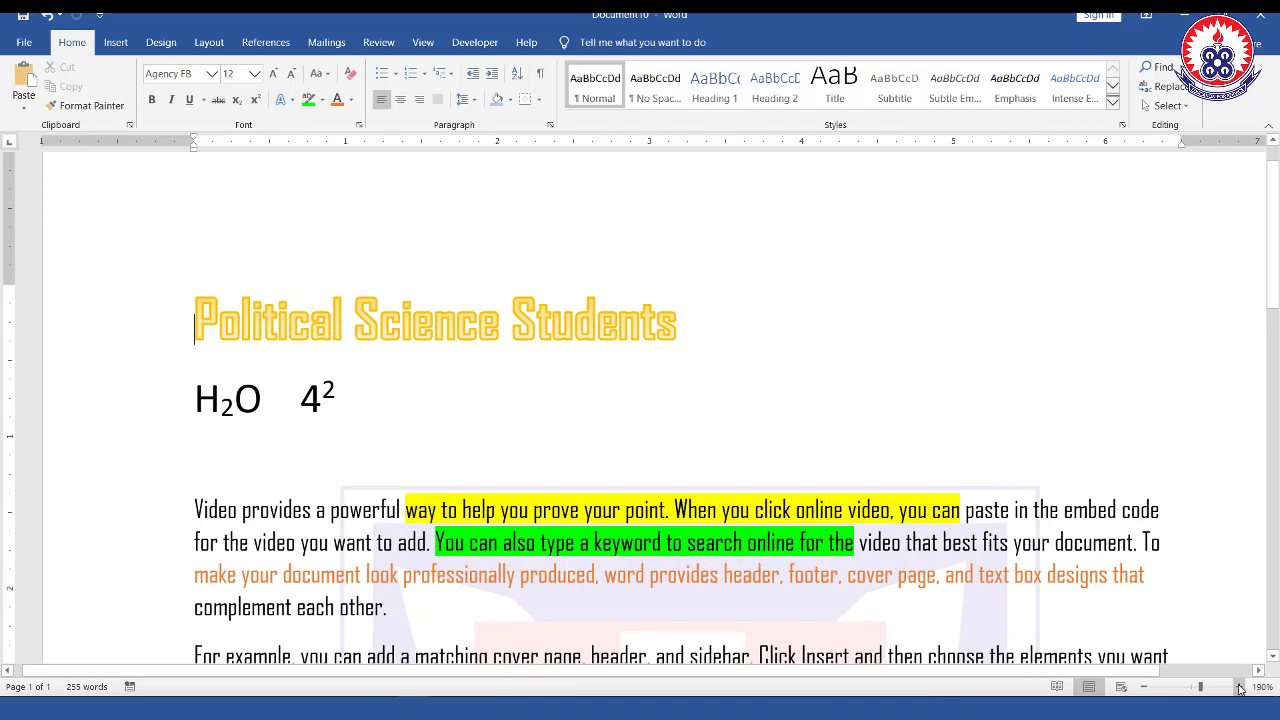
# Zoom back out one step at a time from 190% to 120%.
pyautogui.click(1145, 688)
pyautogui.click(1145, 688)
pyautogui.click(1145, 688)
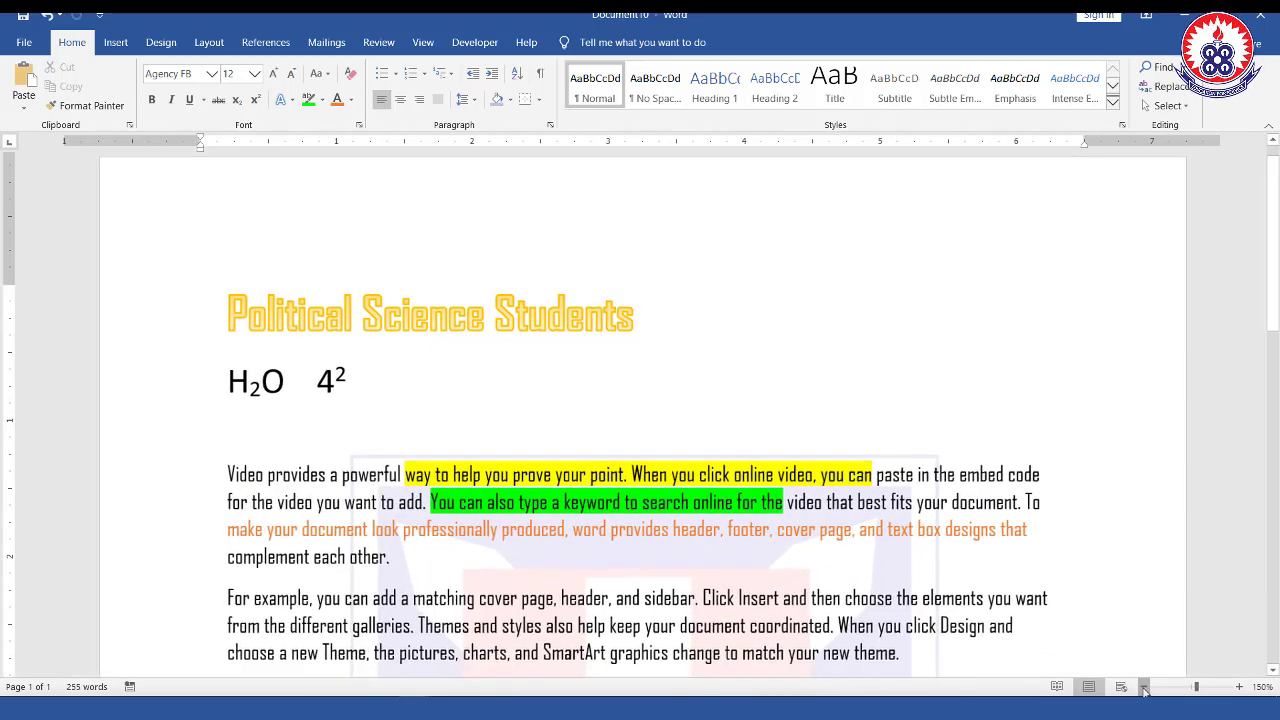
pyautogui.click(1145, 688)
pyautogui.click(1145, 688)
pyautogui.click(1145, 688)
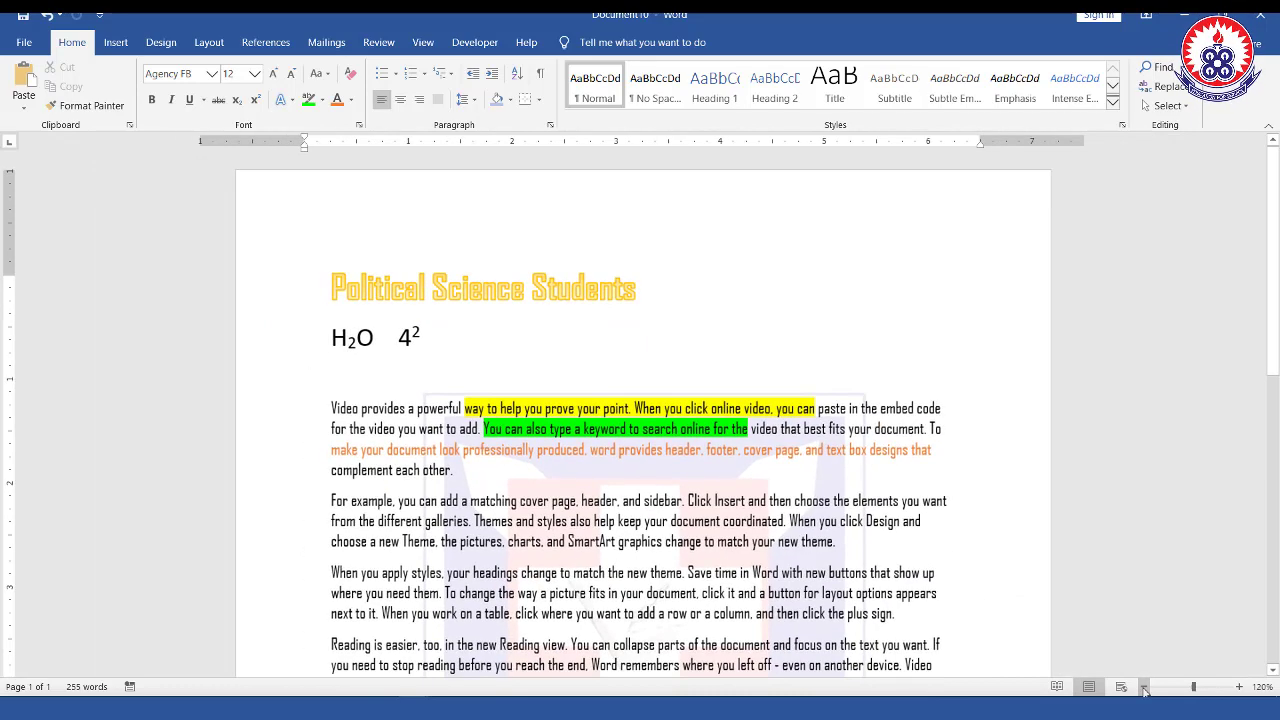
pyautogui.click(1145, 688)
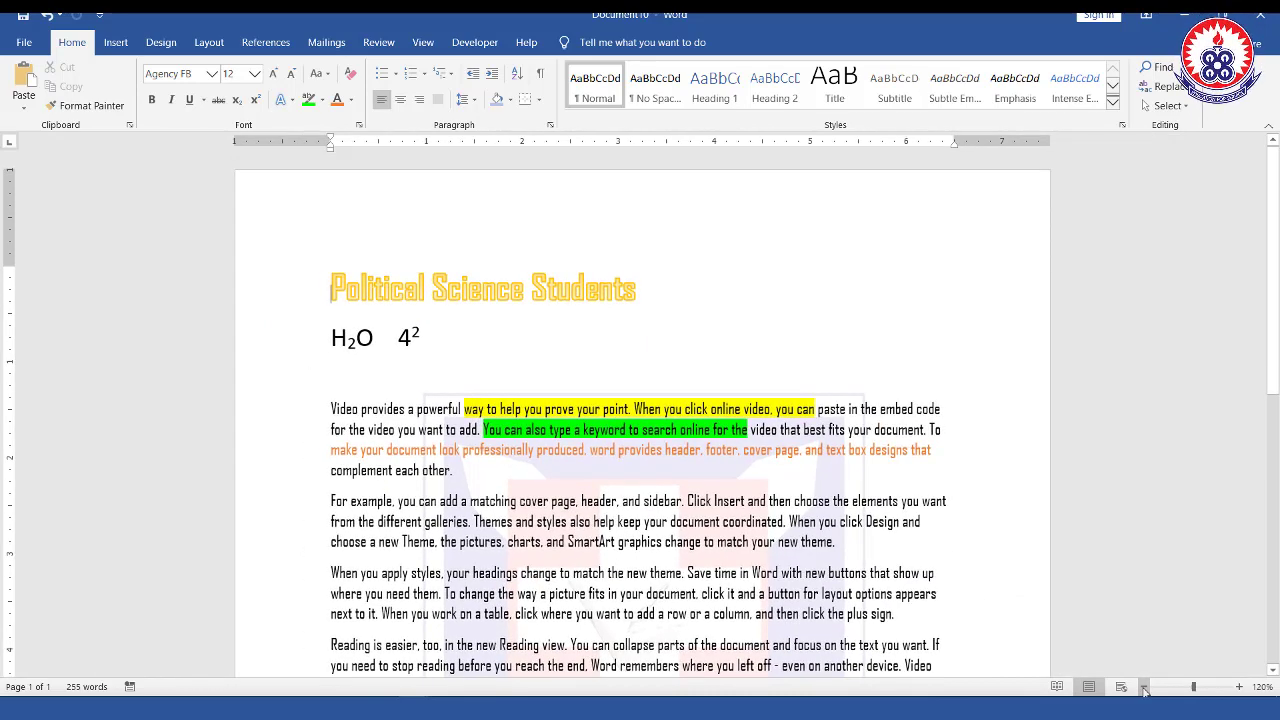